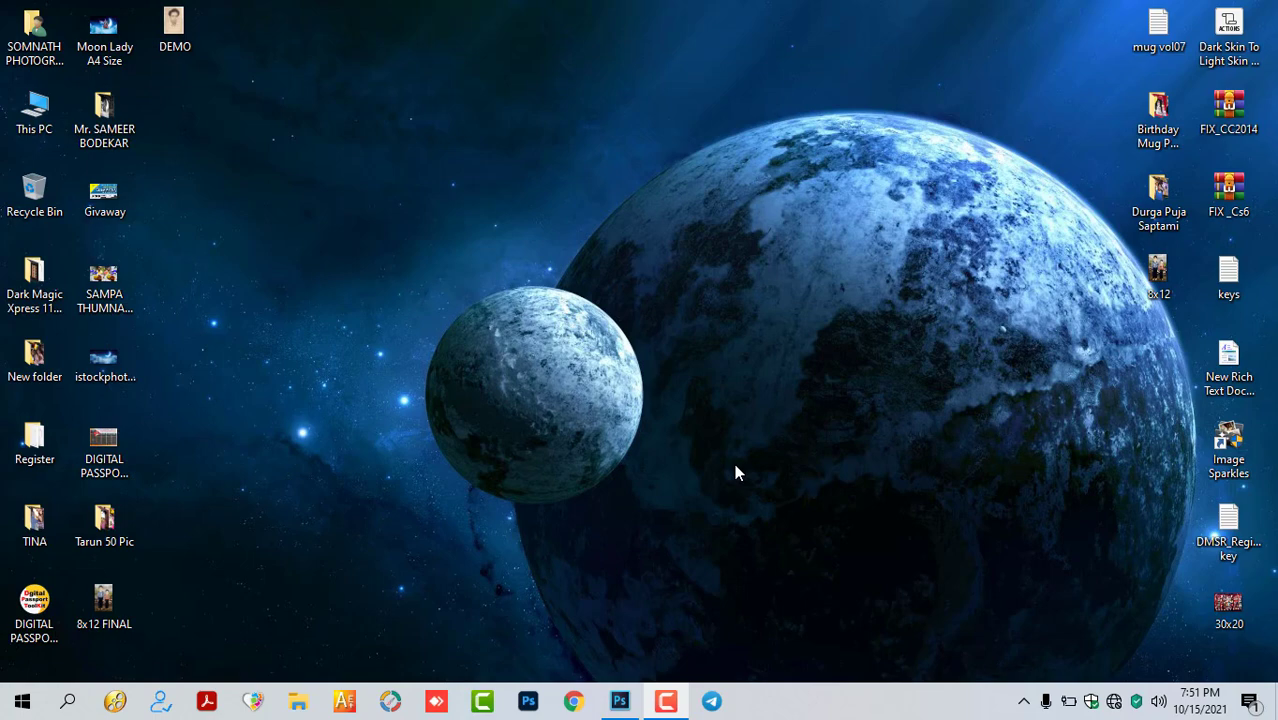
- Open the sepia portrait DEMO.jpg from the desktop in Photoshop and zoom in
left_click(621, 702)
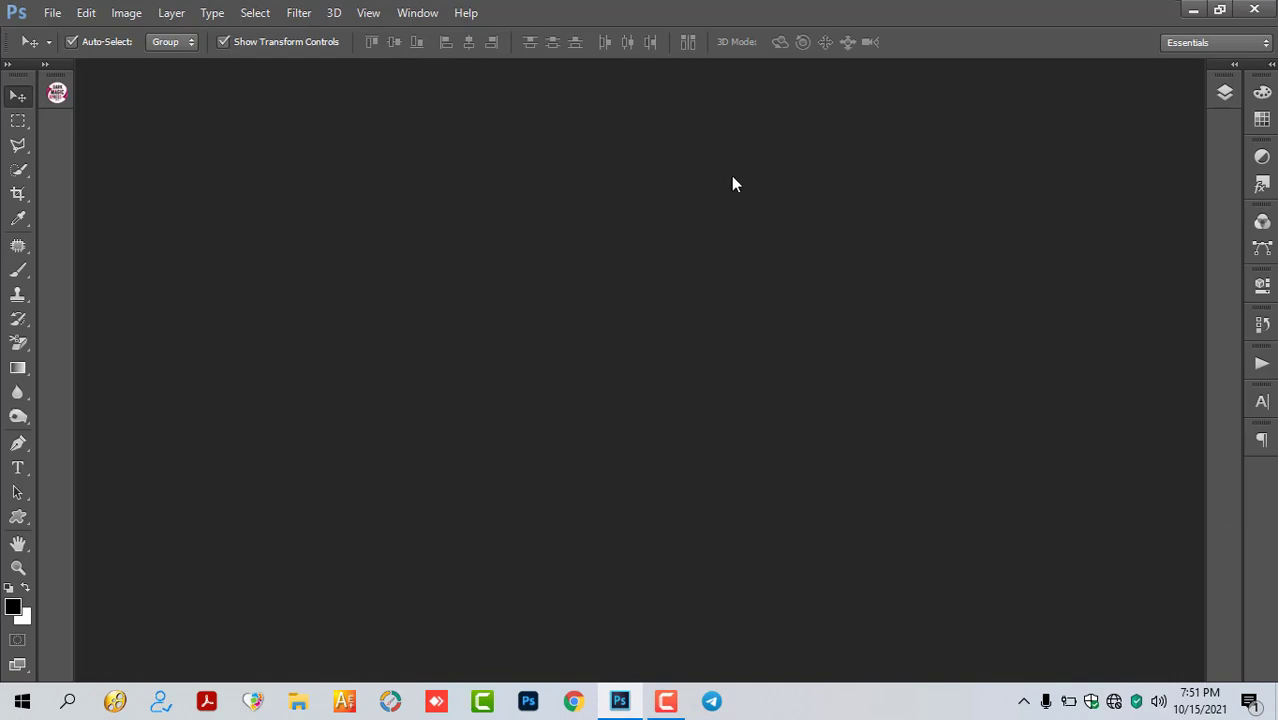
left_click(1193, 9)
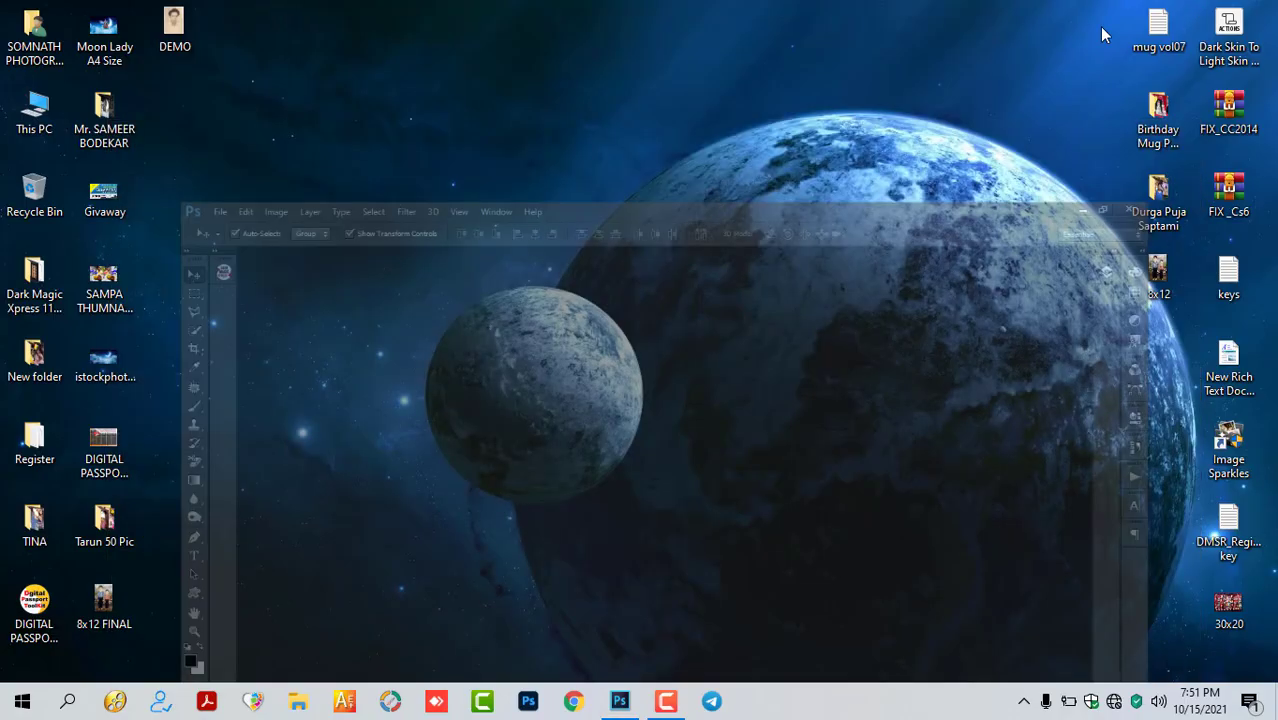
mouse_move(190, 38)
left_mouse_down()
mouse_move(627, 708)
mouse_move(653, 364)
left_mouse_up()
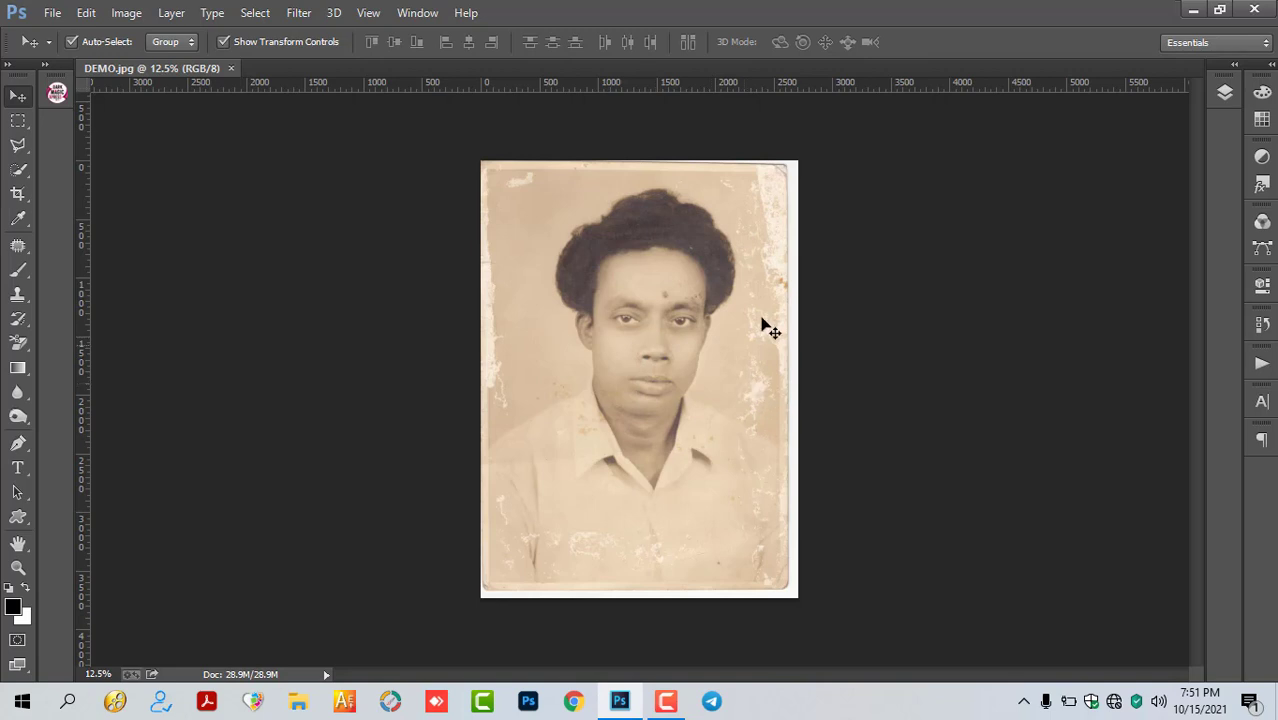
key("ctrl+plus")
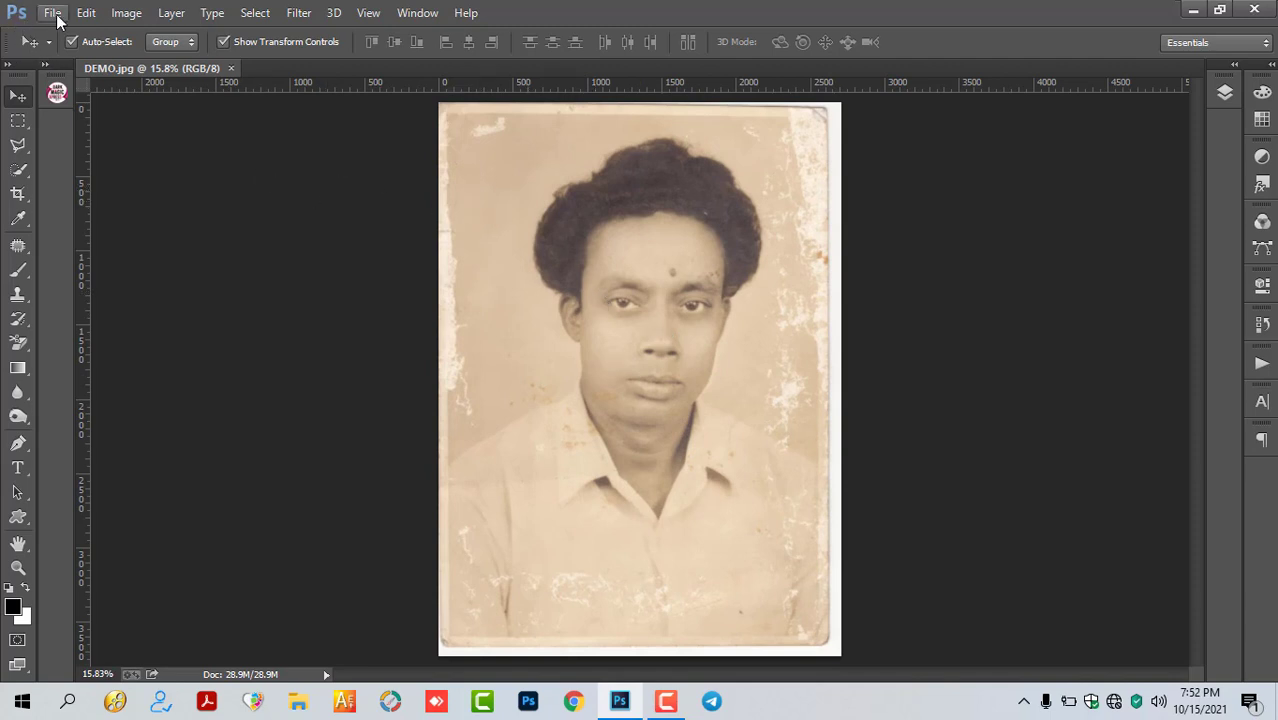
- Crop DEMO.jpg to 8 × 11 in at 300 px/in, trimming the stained outer border
left_click(17, 194)
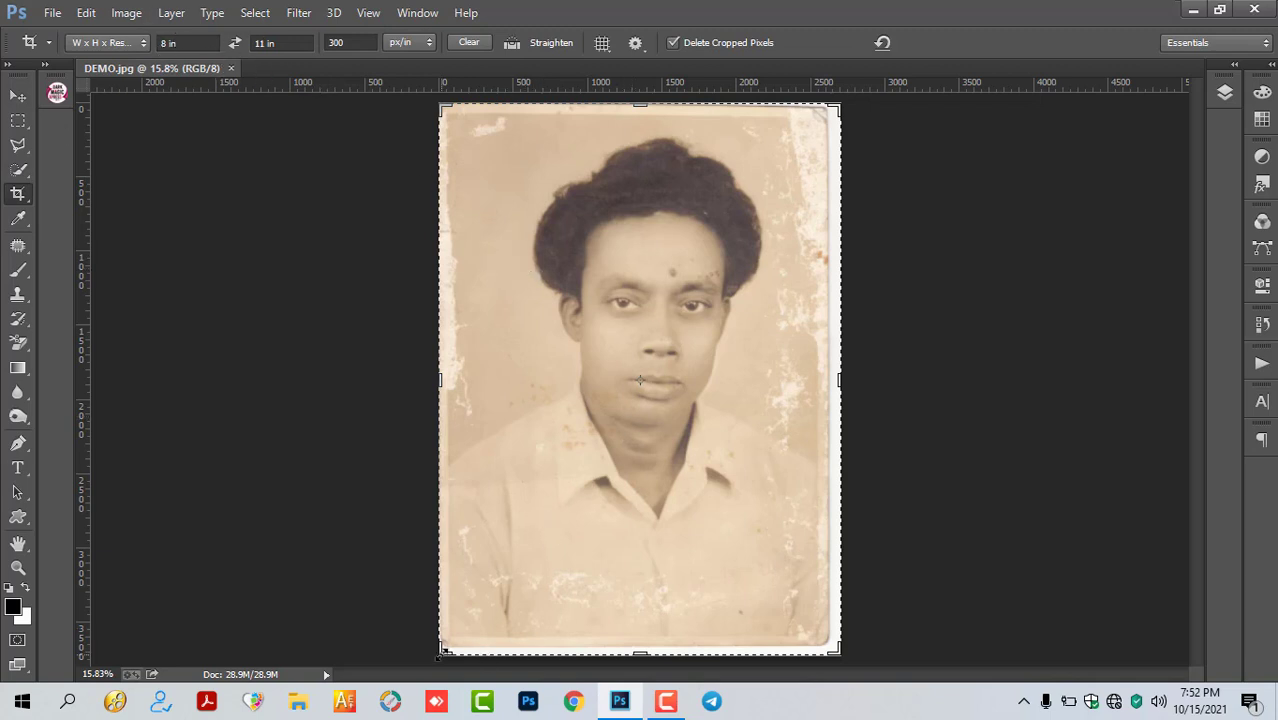
left_click_drag(447, 647, 452, 632)
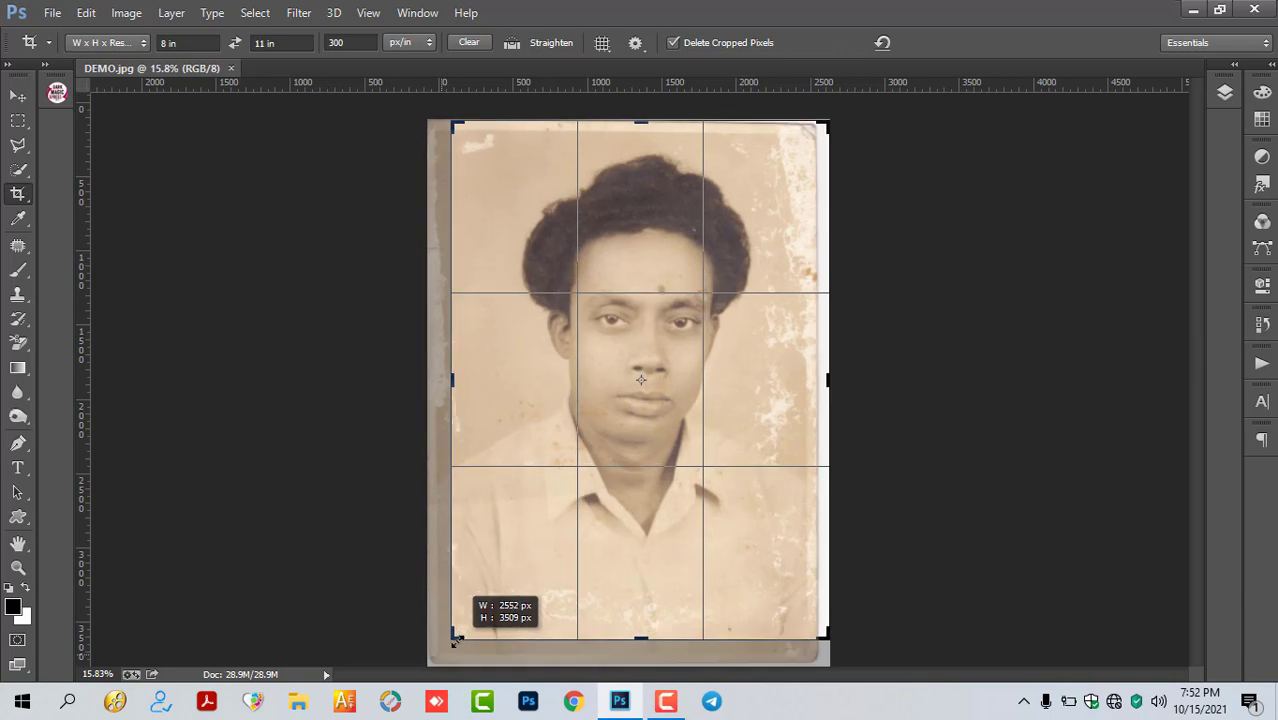
left_click_drag(826, 127, 812, 137)
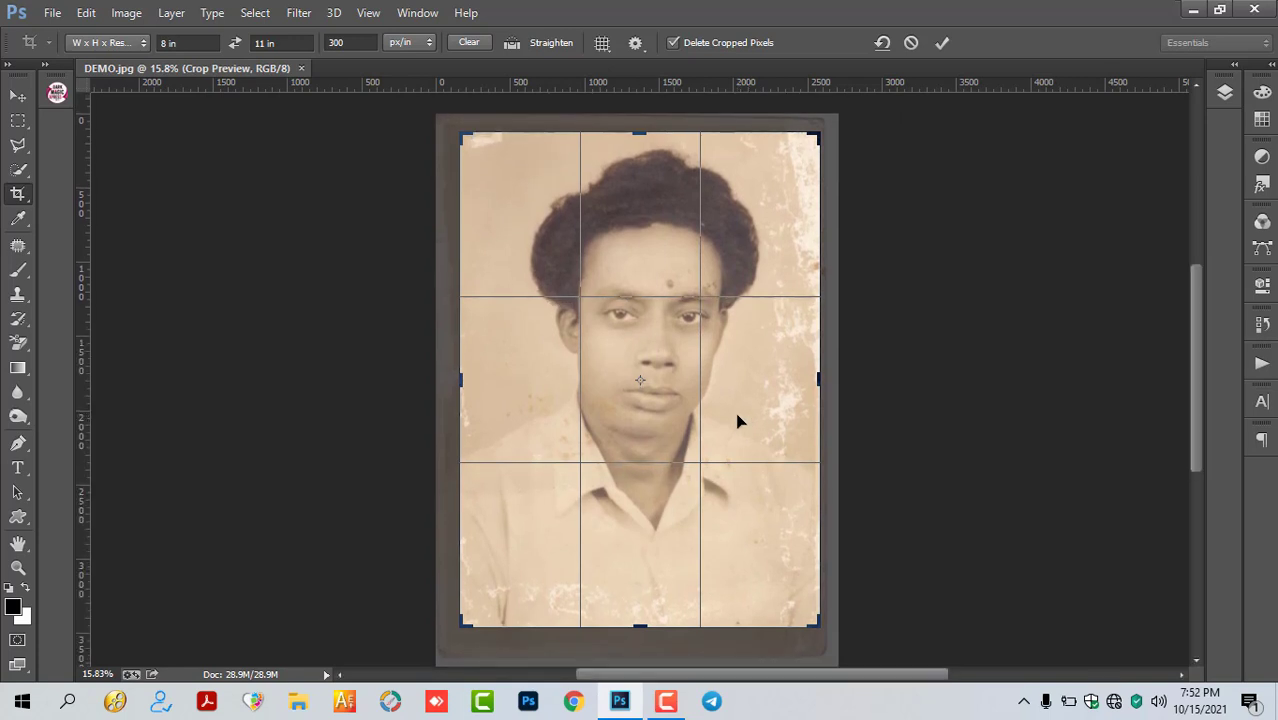
key("Return")
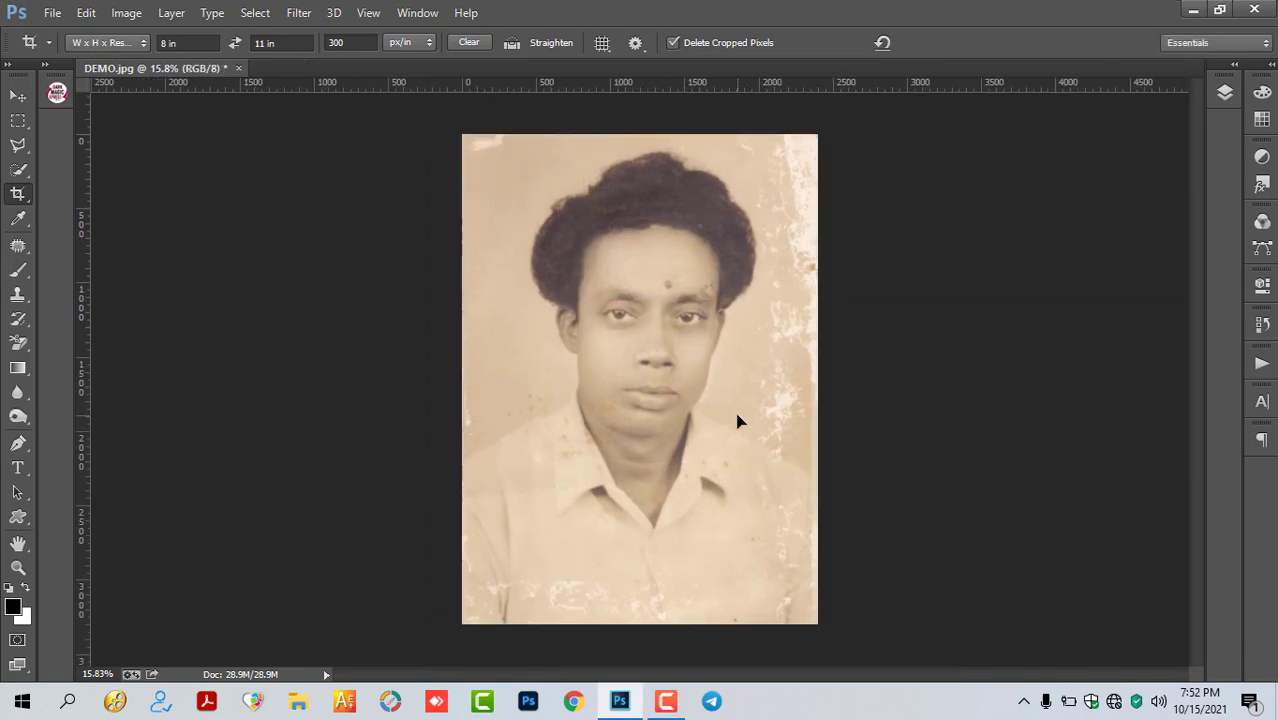
left_click(12, 97)
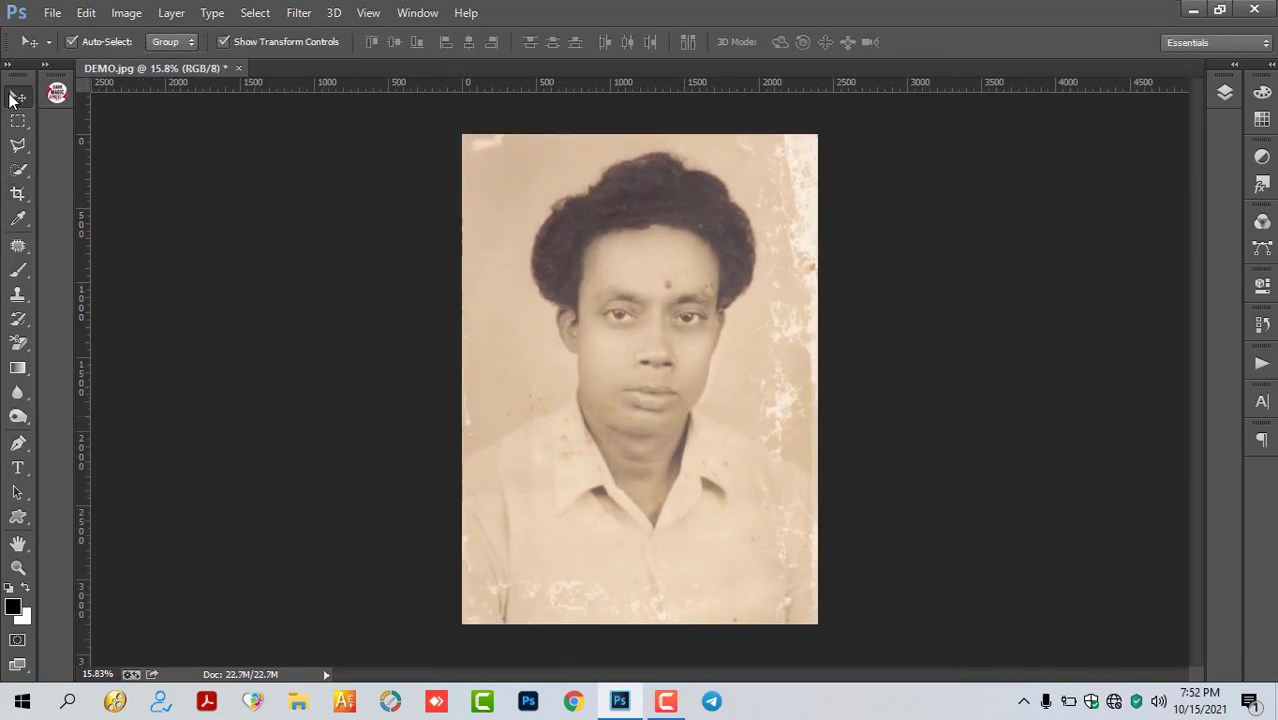
key("ctrl+0")
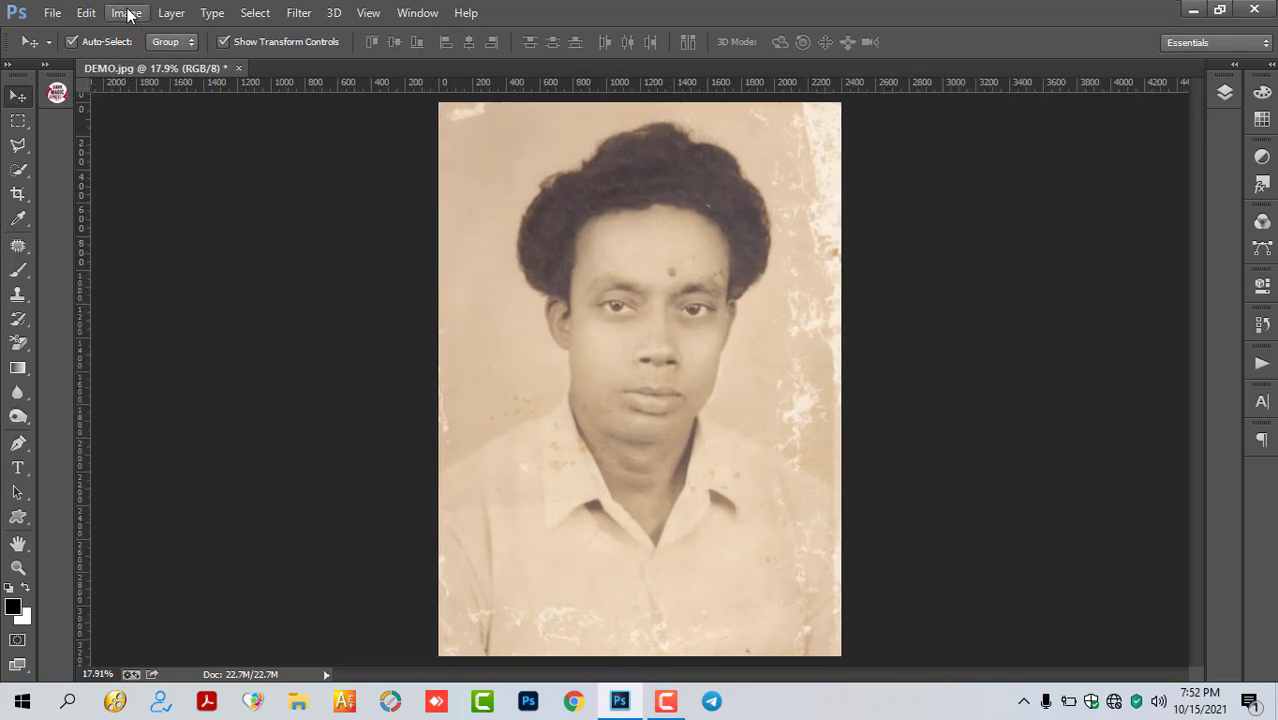
- Convert the portrait to Grayscale, discarding colour information, and apply Auto Contrast
left_click(127, 14)
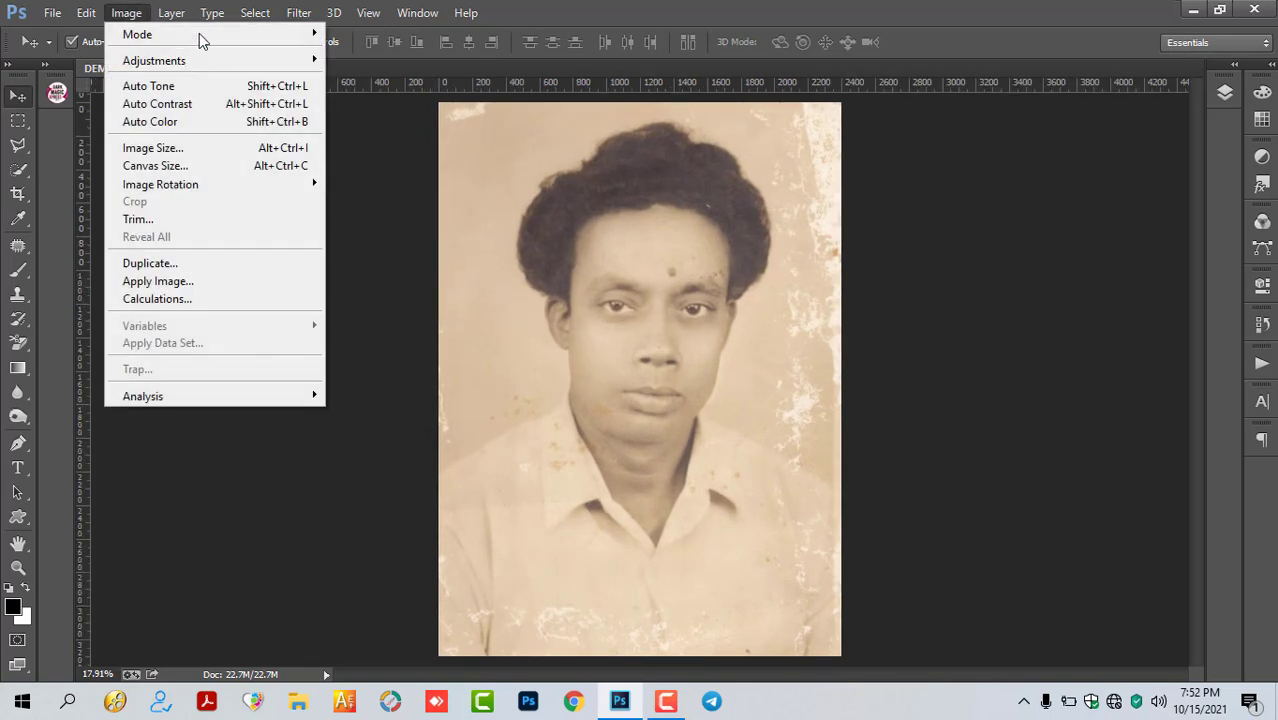
mouse_move(137, 34)
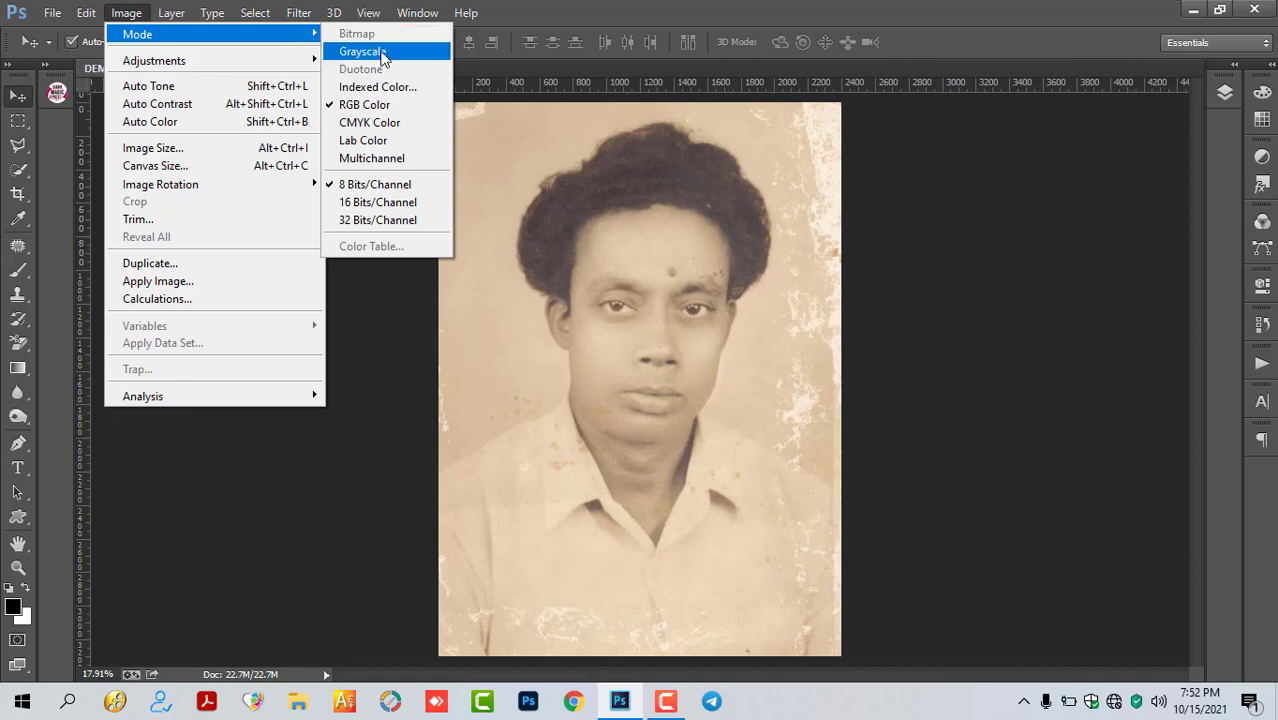
left_click(380, 56)
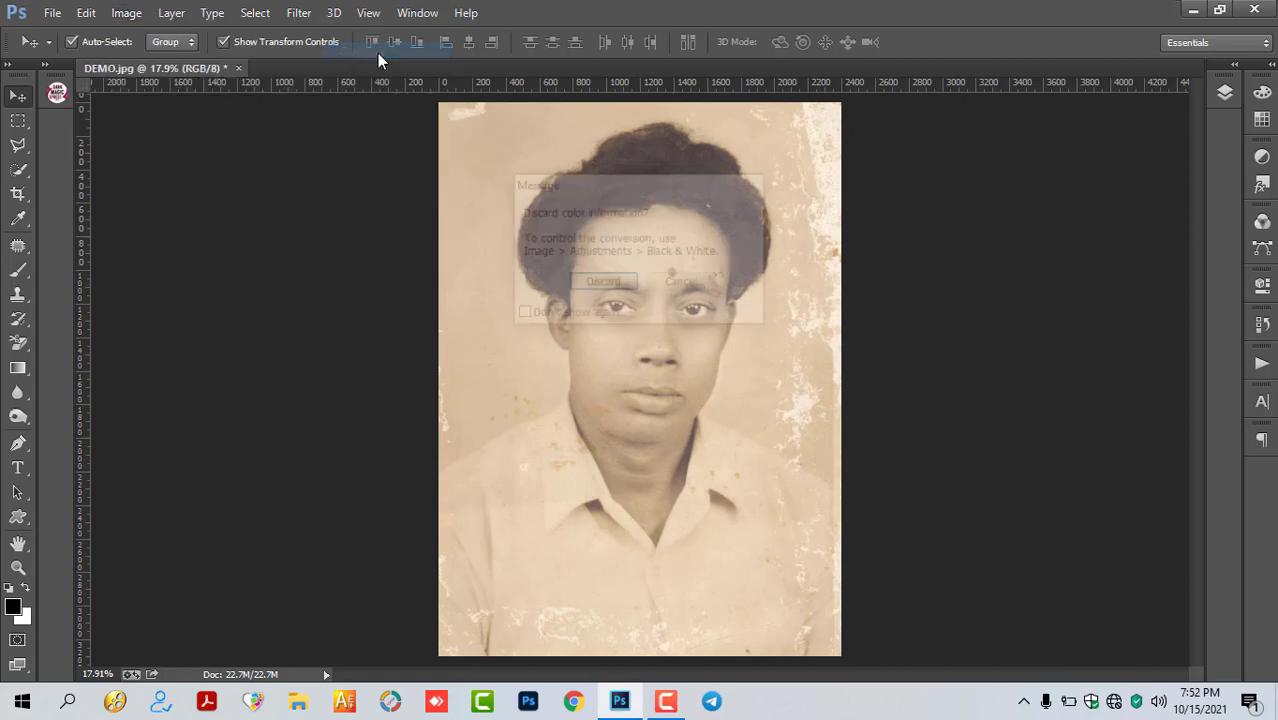
left_click(608, 284)
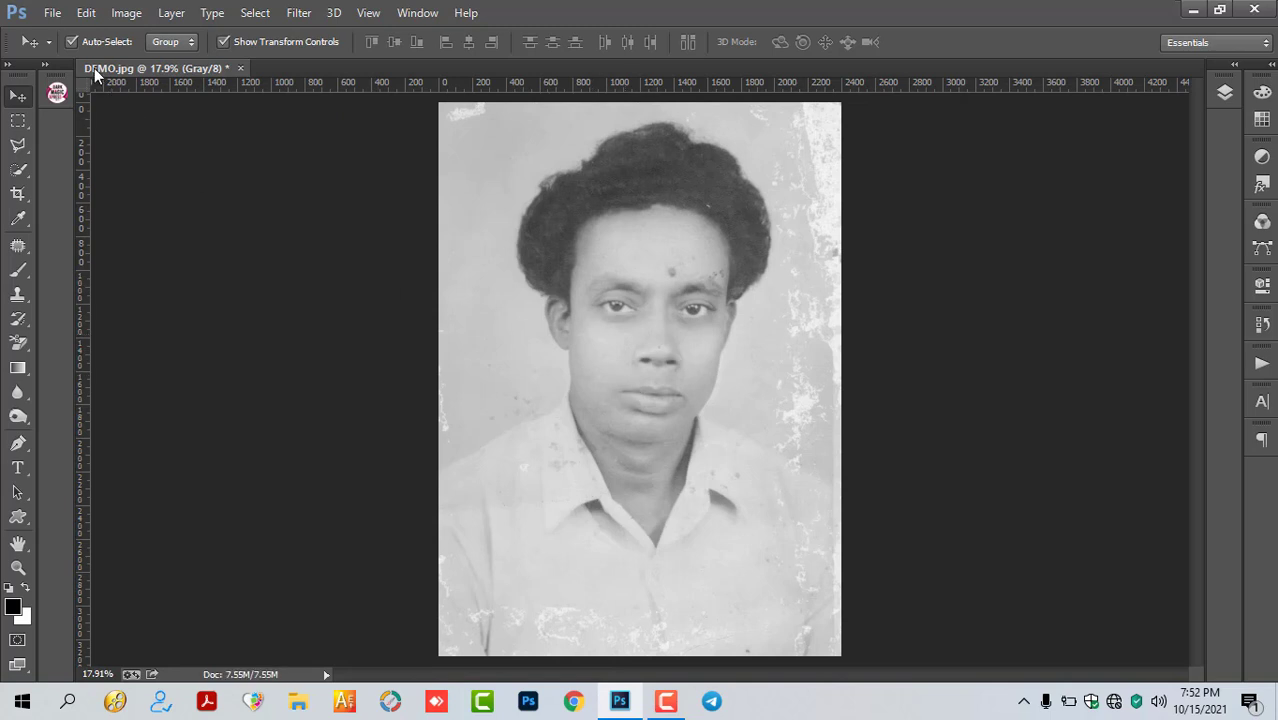
left_click(121, 14)
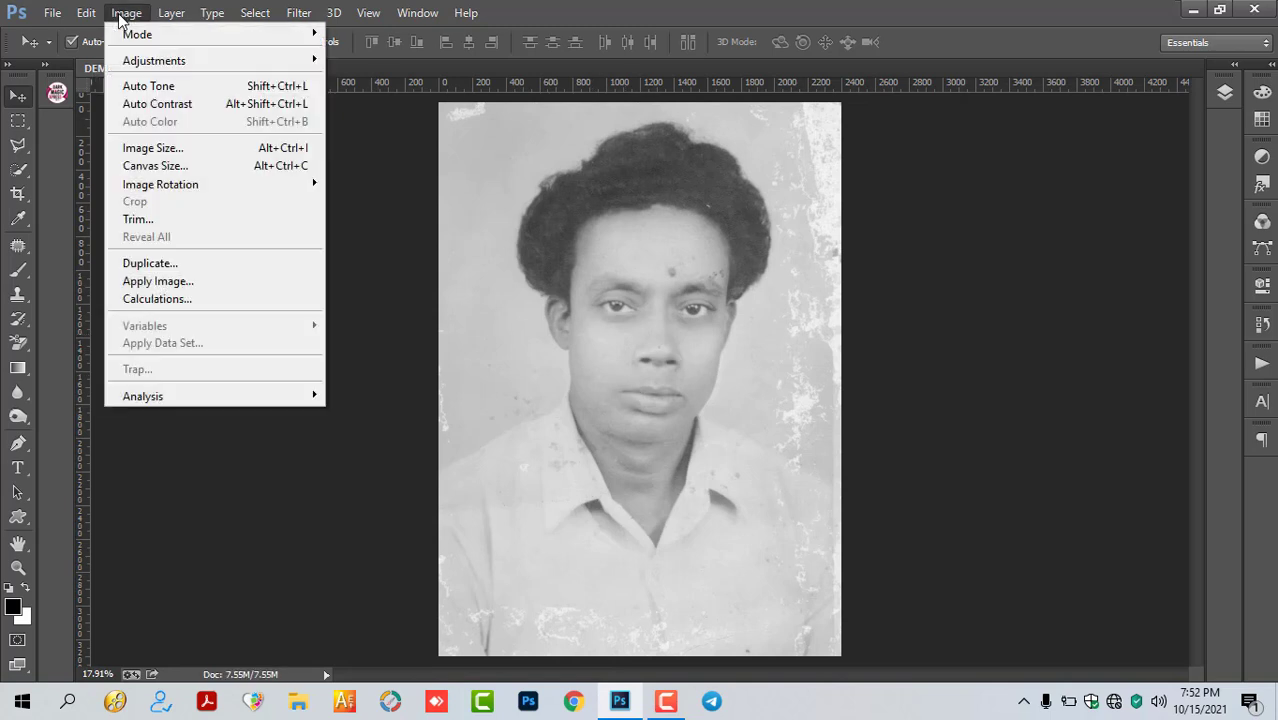
left_click(204, 106)
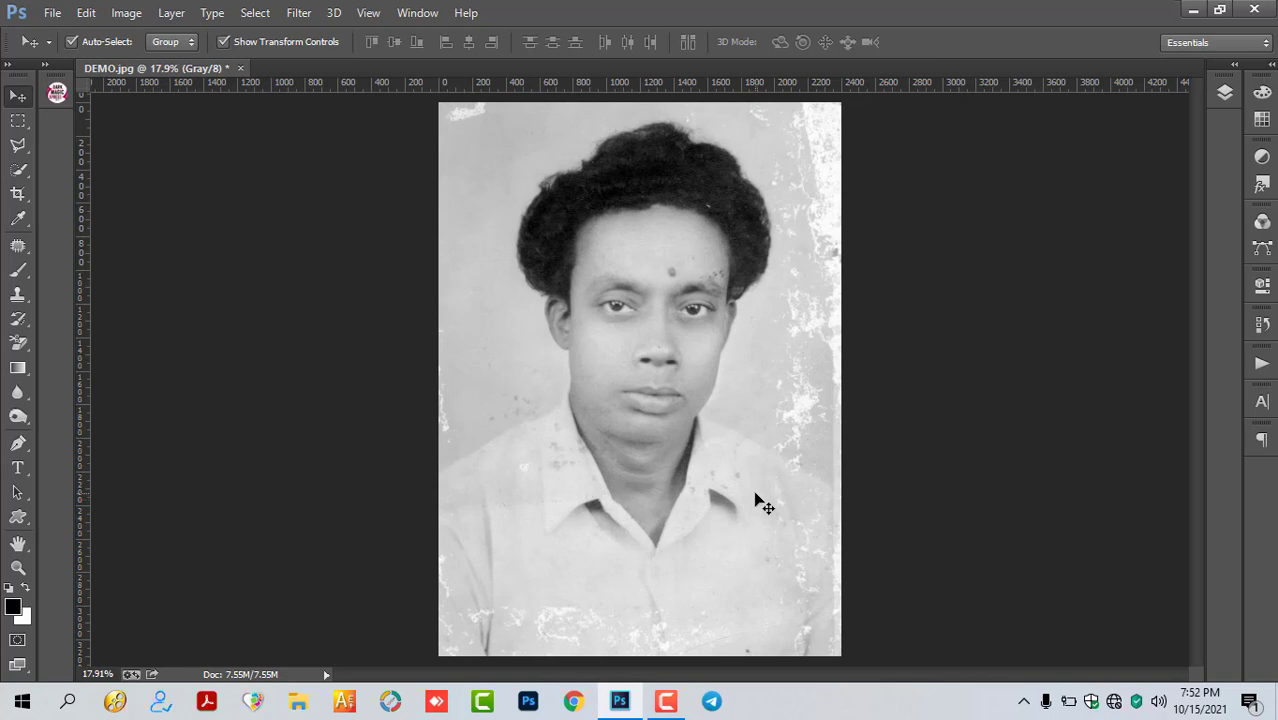
- Zoom into the face and select the Patch Tool
scroll(686, 362, "up", 3)
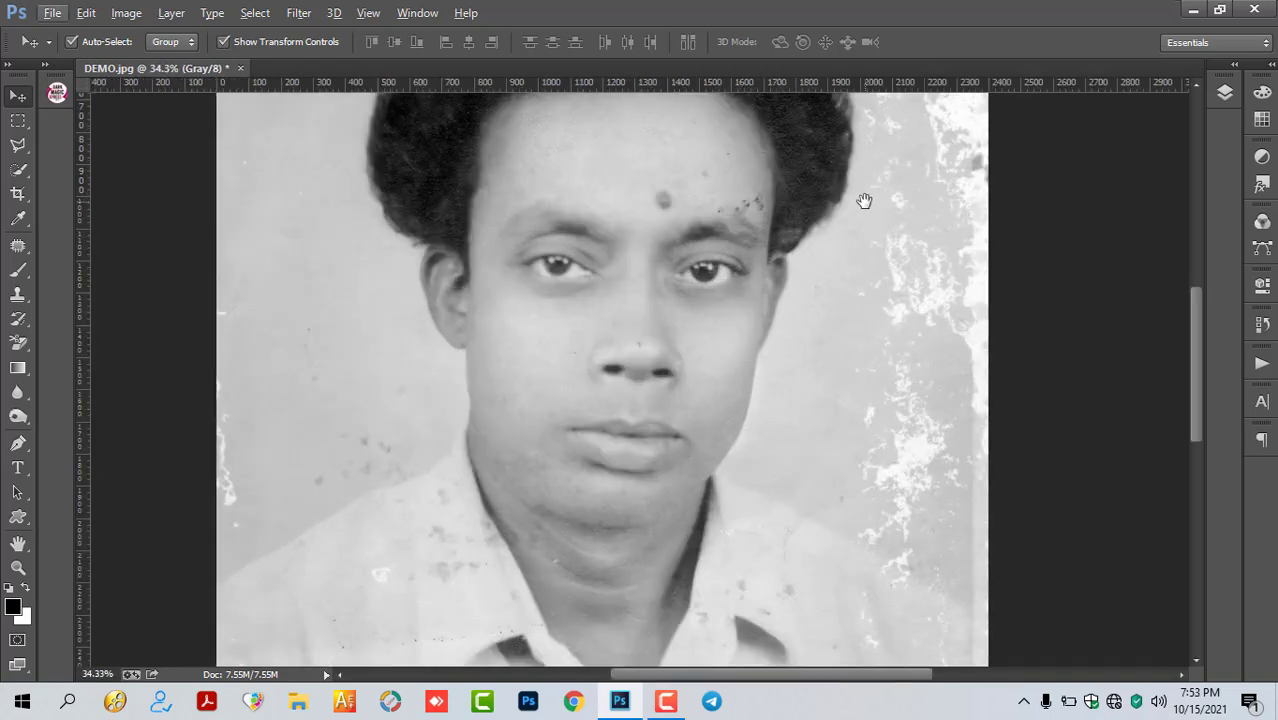
left_click_drag(864, 201, 819, 372)
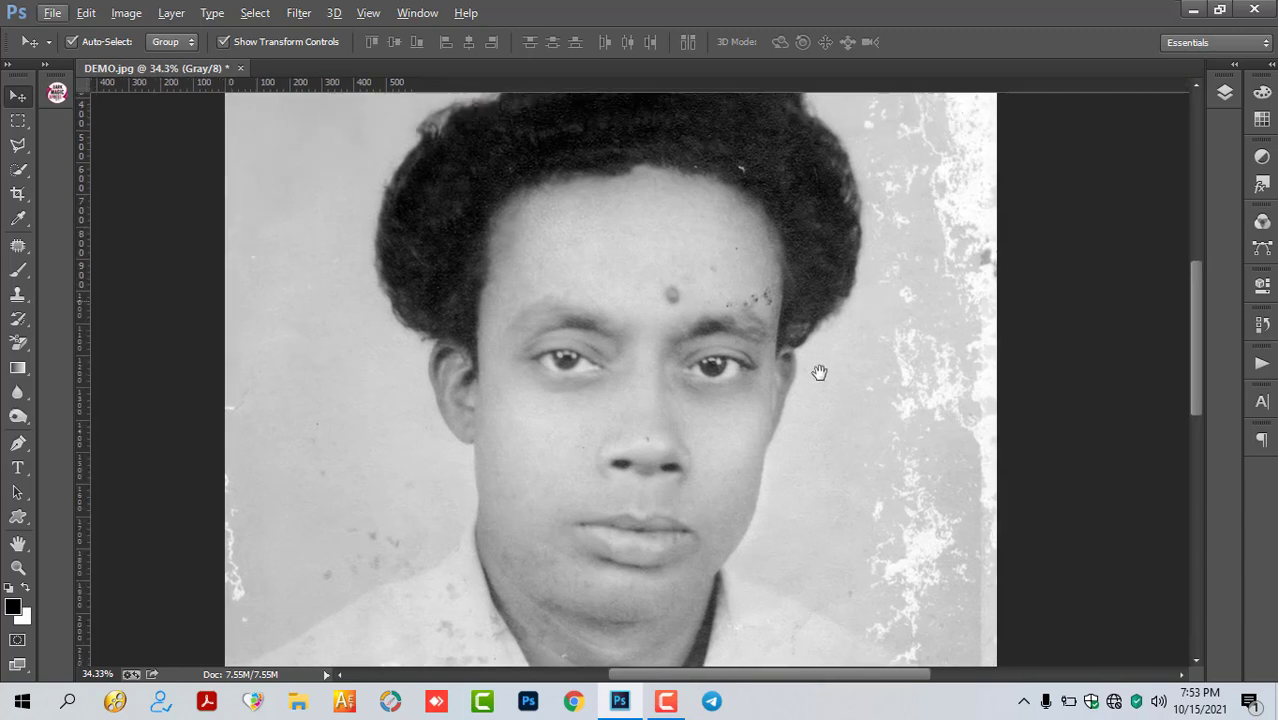
scroll(764, 330, "up", 2)
scroll(764, 330, "up", 2)
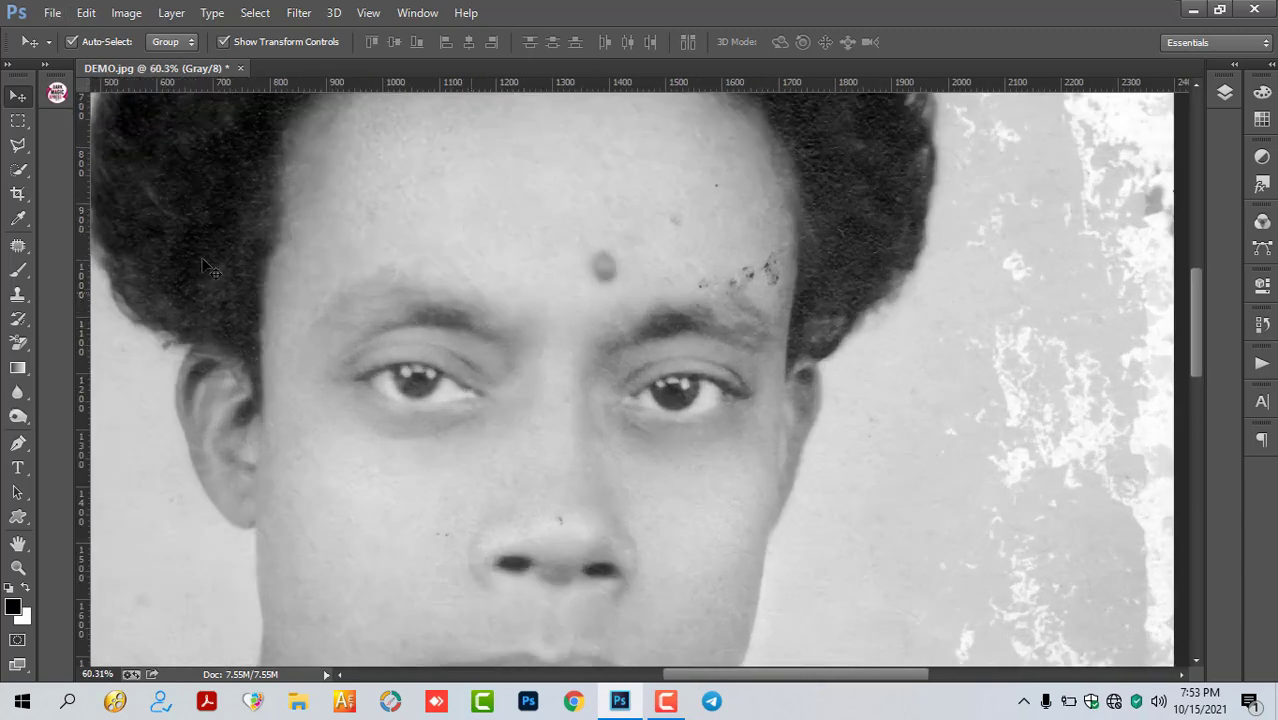
left_click_drag(18, 245, 101, 250)
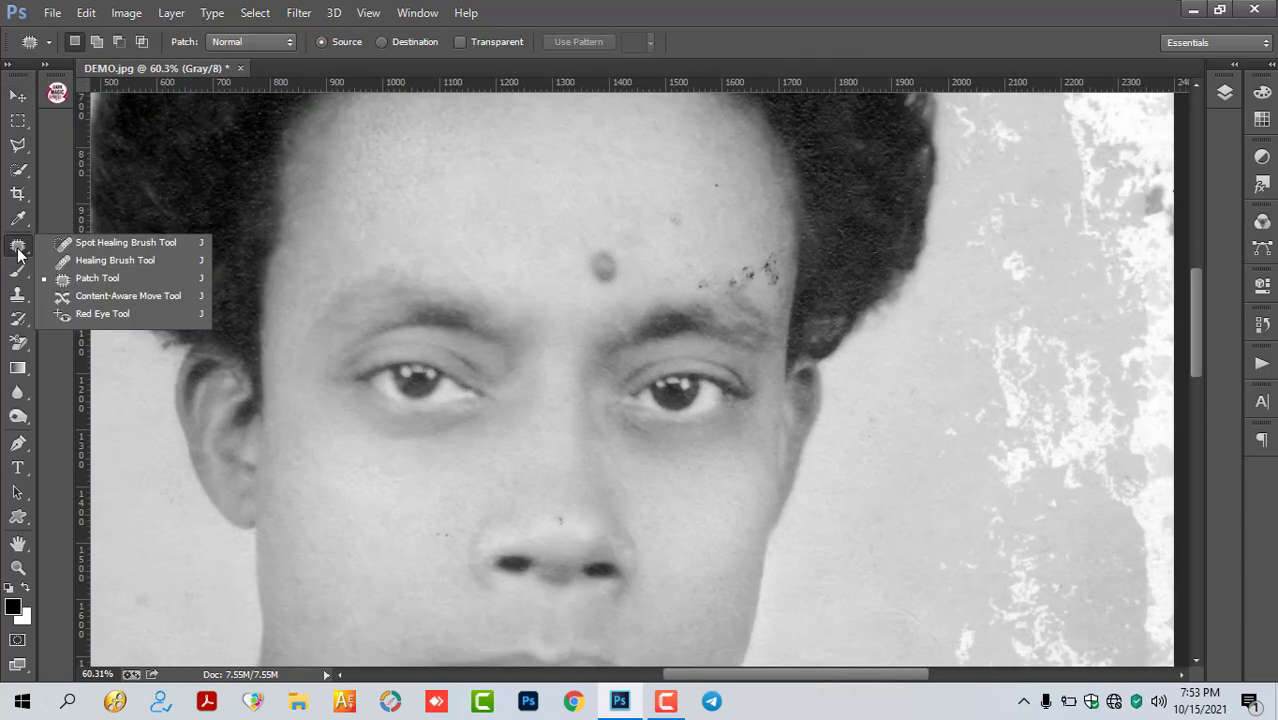
left_click(104, 282)
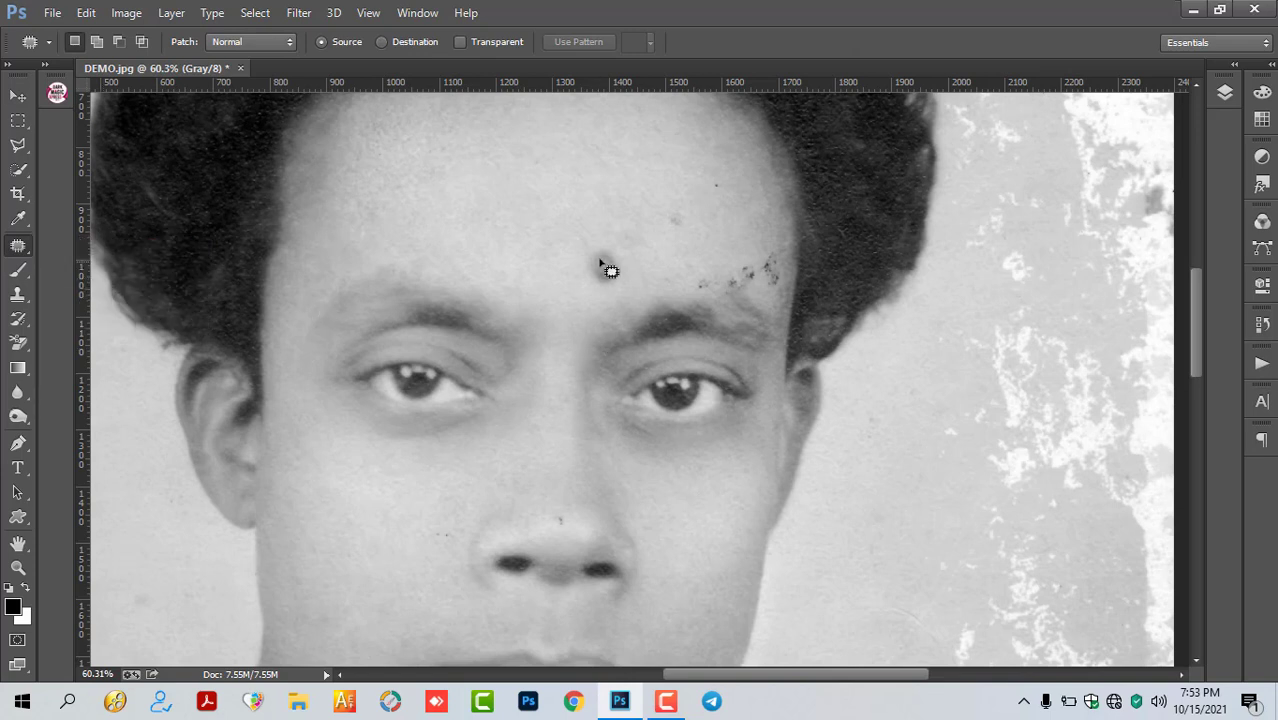
- Patch out the dark spots on the forehead and both brows with clean skin
left_click_drag(624, 263, 610, 194)
left_click_drag(699, 222, 670, 205)
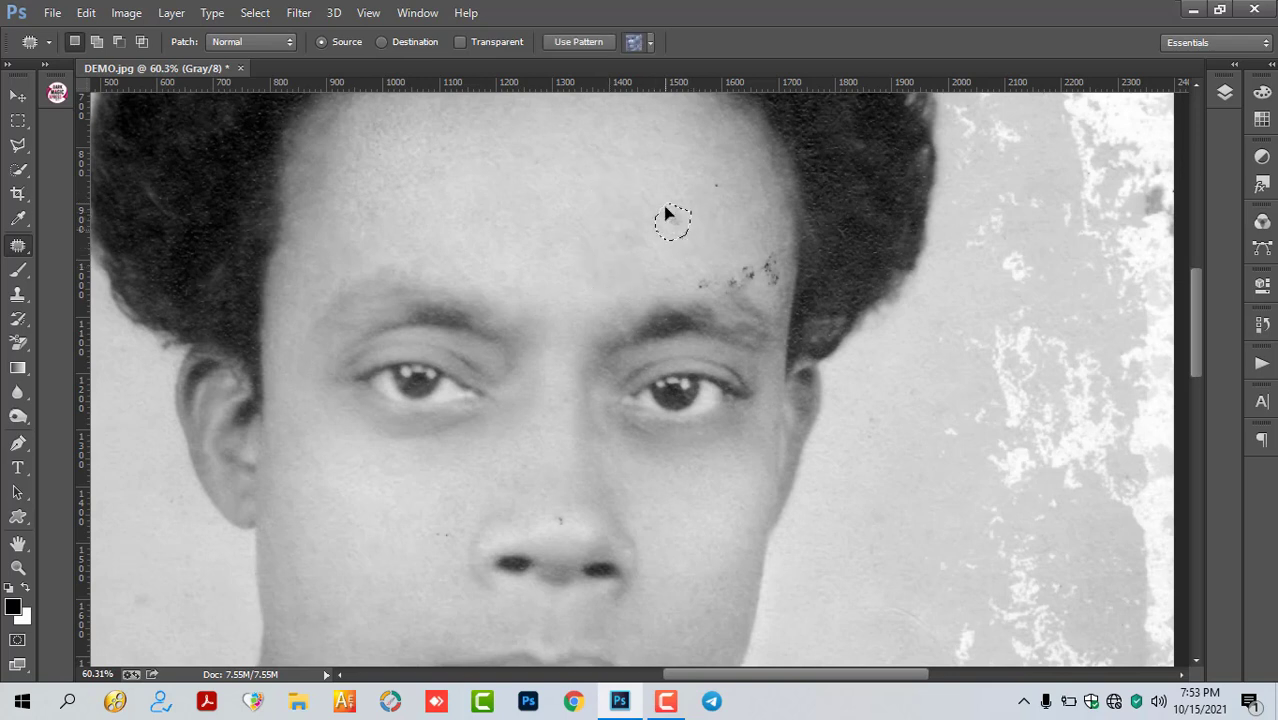
left_click(771, 250)
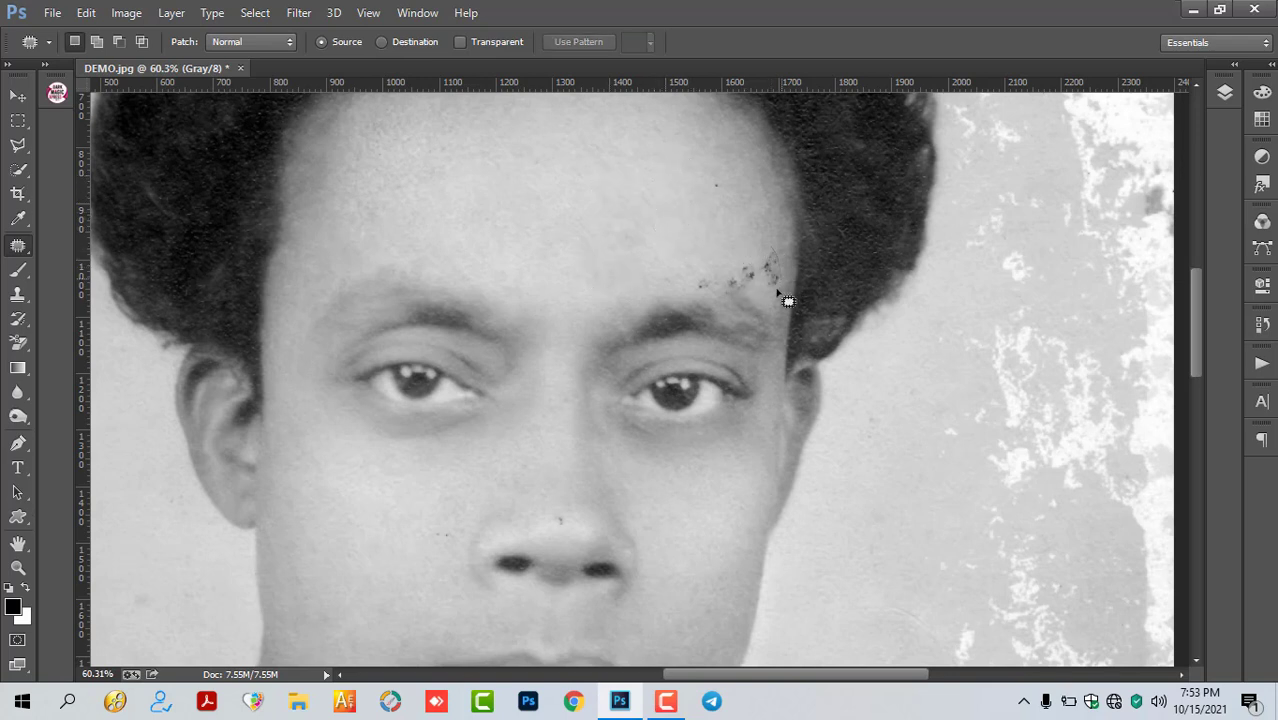
mouse_move(764, 296)
left_mouse_down()
mouse_move(765, 254)
mouse_move(731, 244)
mouse_move(712, 279)
mouse_move(705, 245)
left_mouse_up()
left_click_drag(747, 188, 713, 200)
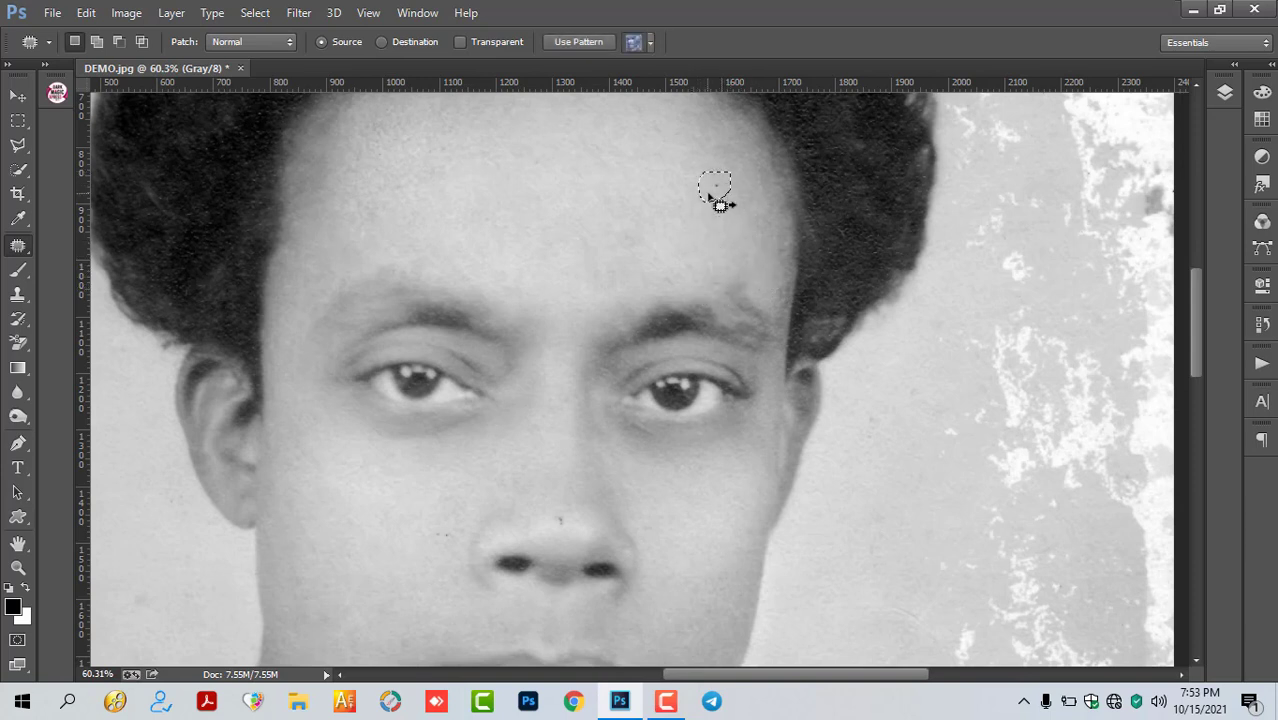
left_click_drag(410, 270, 408, 288)
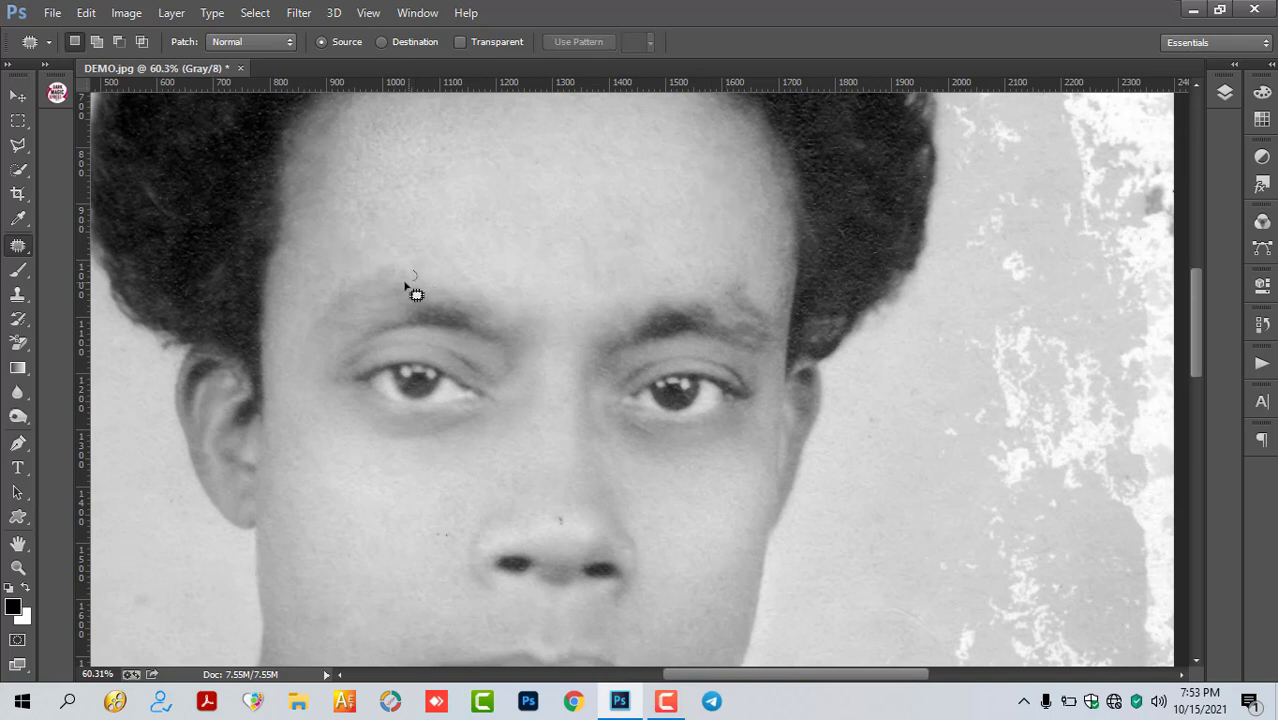
left_click(488, 291)
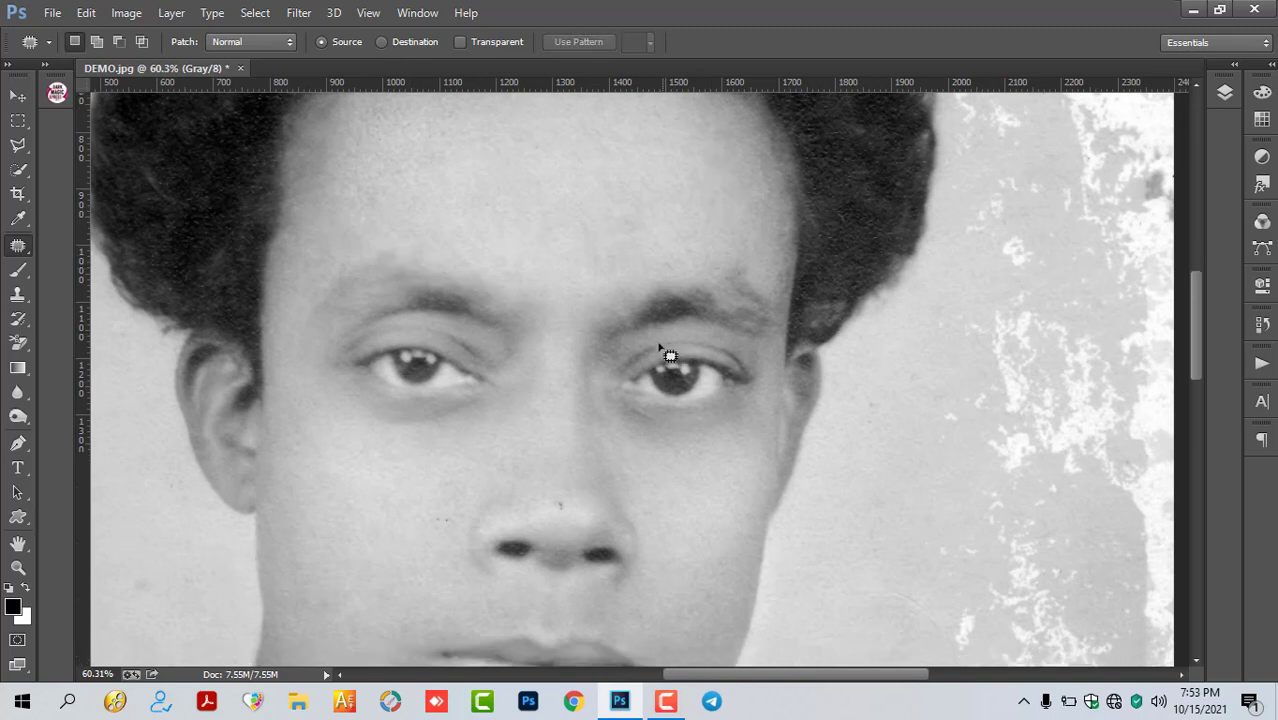
- Patch out the blemishes beside the nose and on the lower face
scroll(620, 385, "down", 2)
left_click_drag(570, 418, 563, 404)
left_click_drag(447, 456, 445, 458)
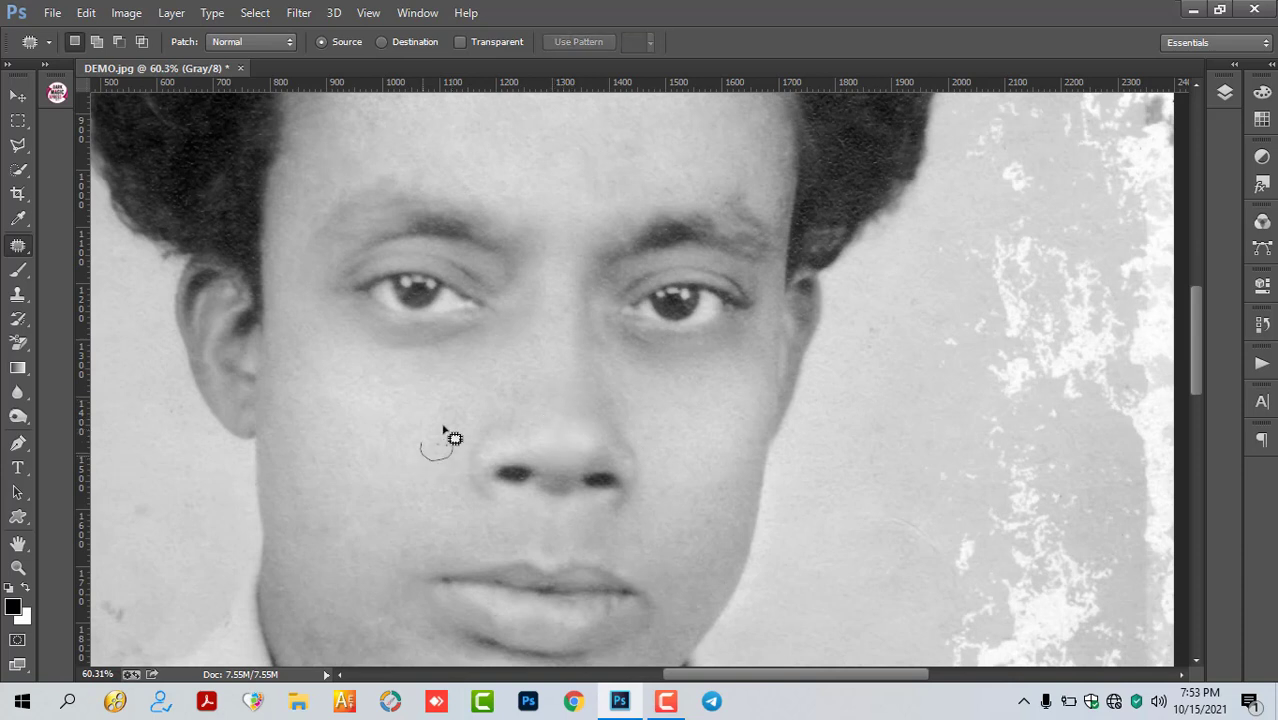
left_click(450, 405)
scroll(684, 442, "down", 2)
scroll(667, 445, "down", 2)
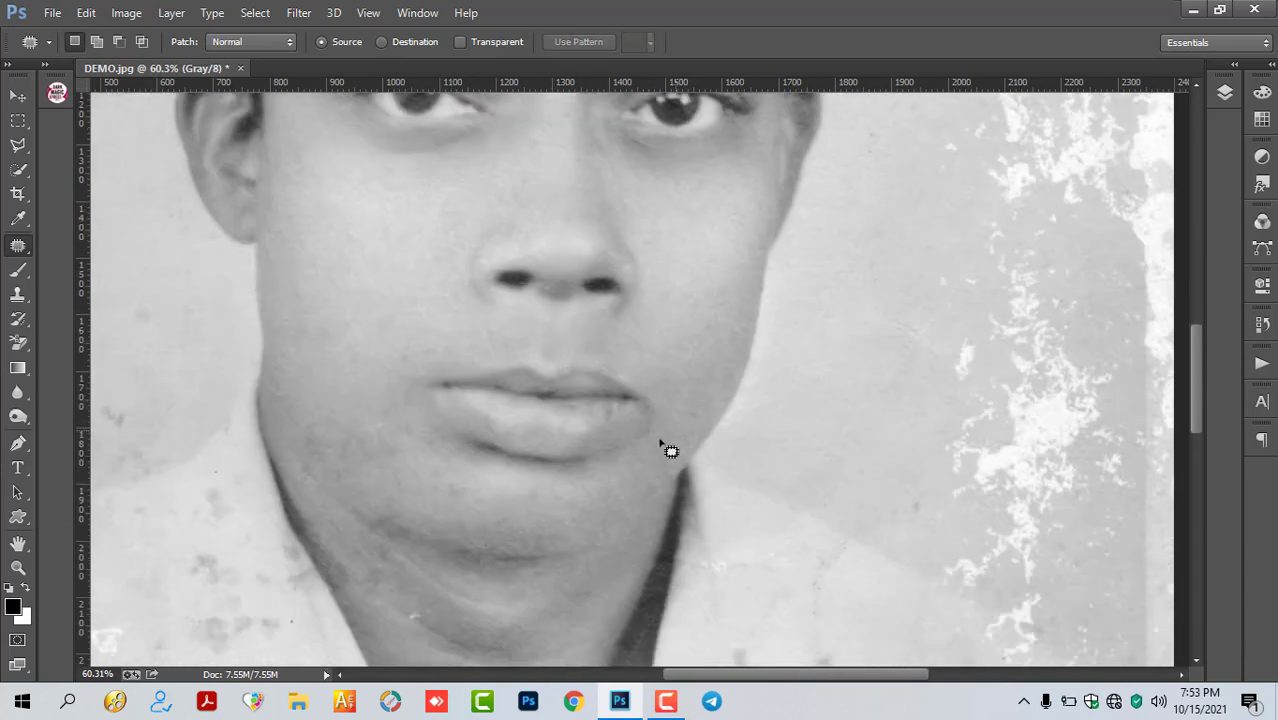
scroll(556, 473, "down", 1)
scroll(515, 470, "down", 1)
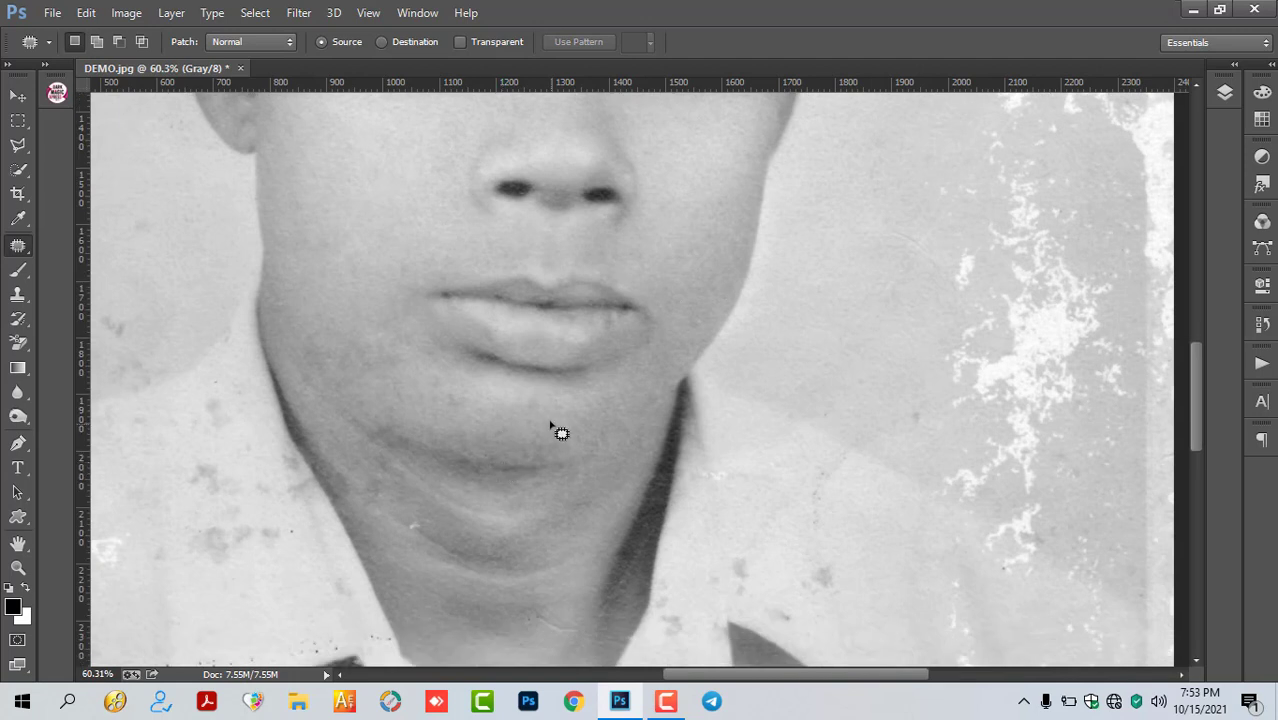
mouse_move(477, 428)
left_mouse_down()
mouse_move(529, 438)
mouse_move(449, 401)
left_mouse_up()
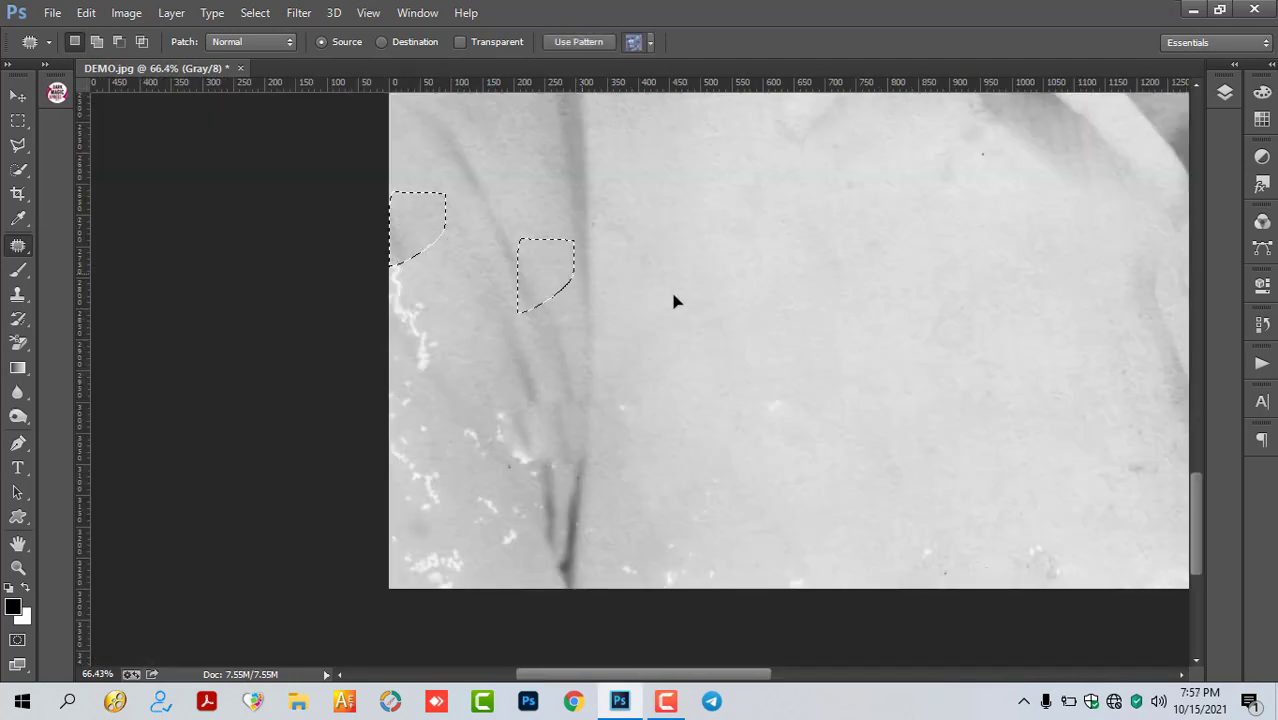
- Patch the white specks and dark streak along the left edge and bottom-left corner
left_click_drag(488, 347, 422, 268)
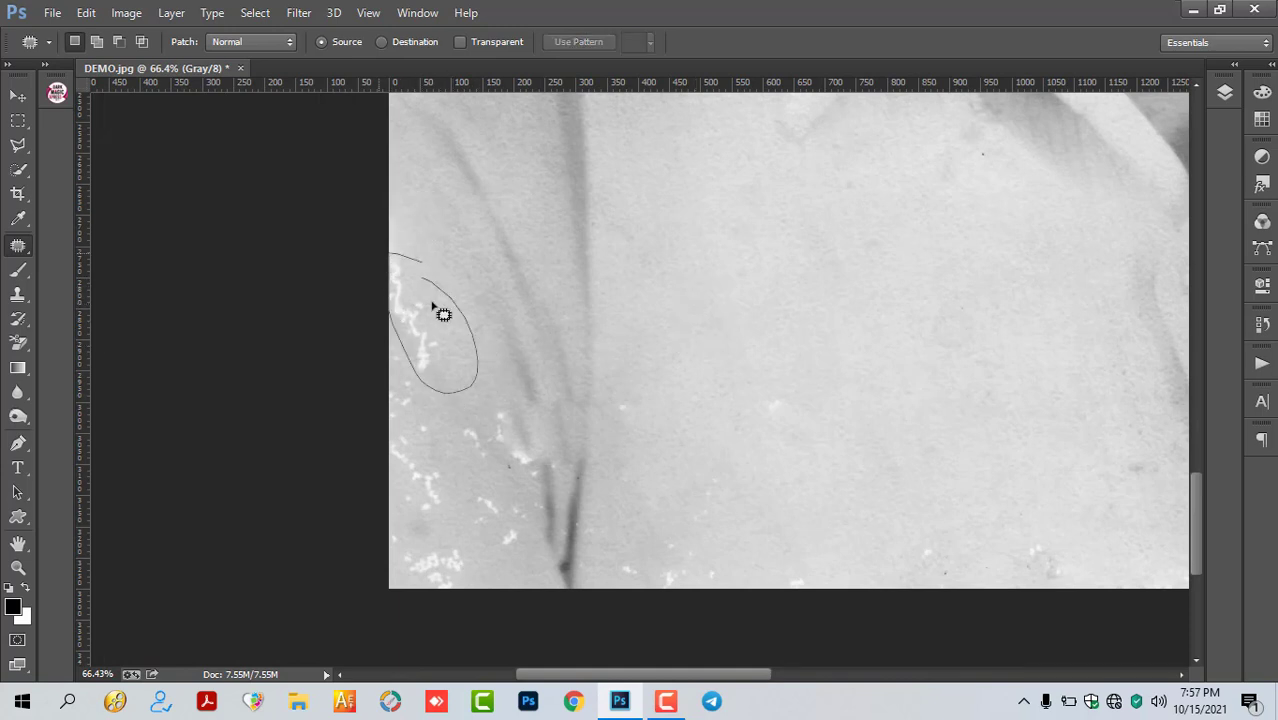
left_click_drag(423, 321, 437, 214)
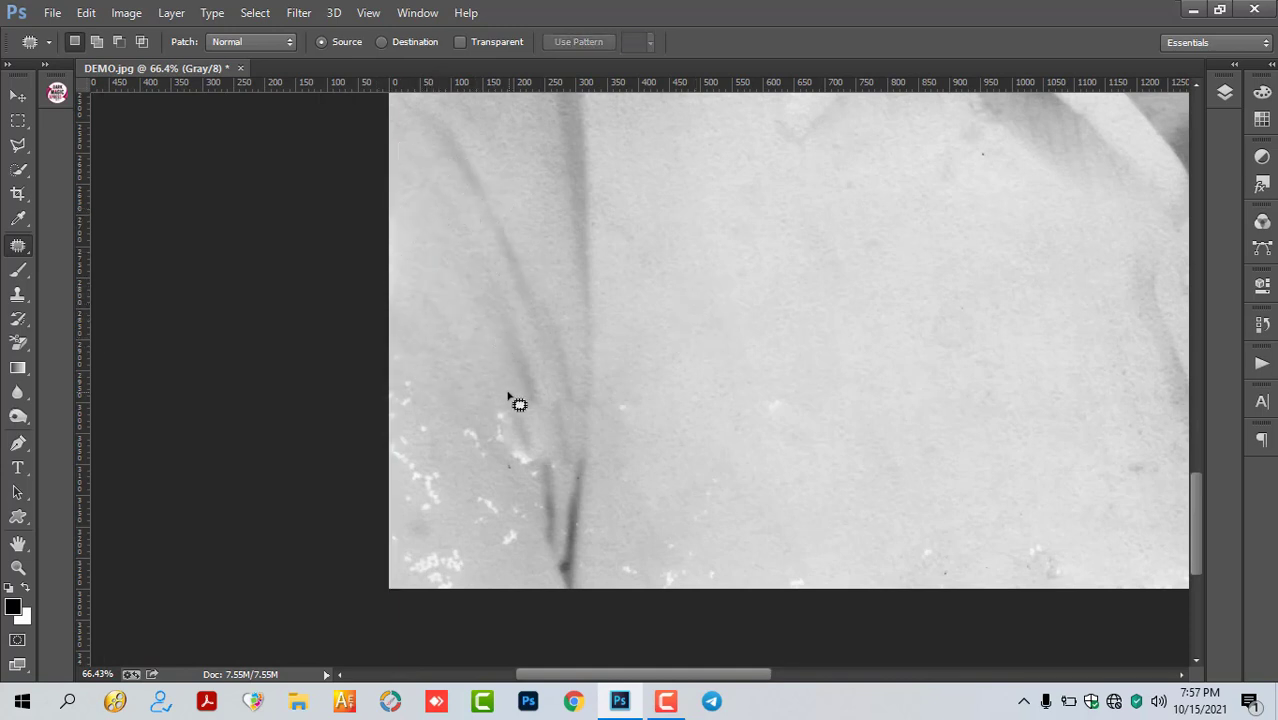
mouse_move(503, 393)
left_mouse_down()
mouse_move(488, 430)
mouse_move(462, 354)
mouse_move(385, 456)
mouse_move(420, 437)
mouse_move(451, 337)
left_mouse_up()
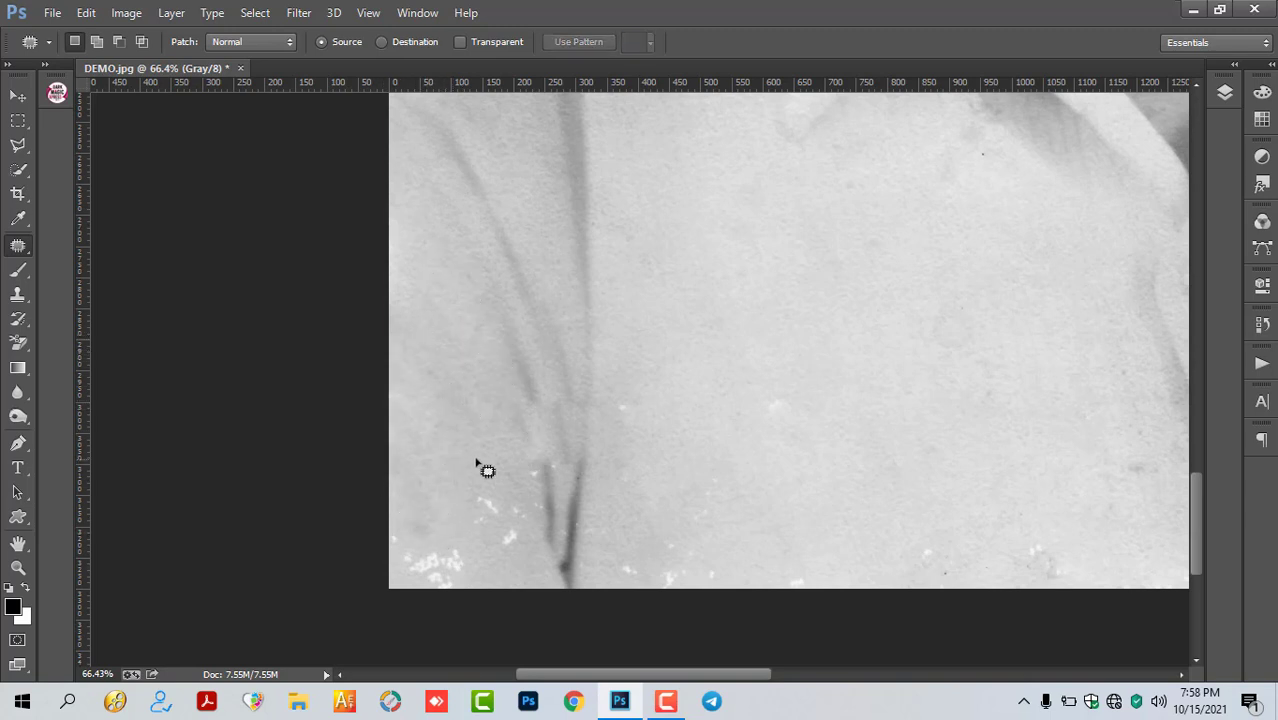
mouse_move(479, 460)
left_mouse_down()
mouse_move(484, 499)
mouse_move(456, 391)
left_mouse_up()
mouse_move(465, 528)
left_mouse_down()
mouse_move(470, 497)
mouse_move(542, 482)
mouse_move(505, 498)
left_mouse_up()
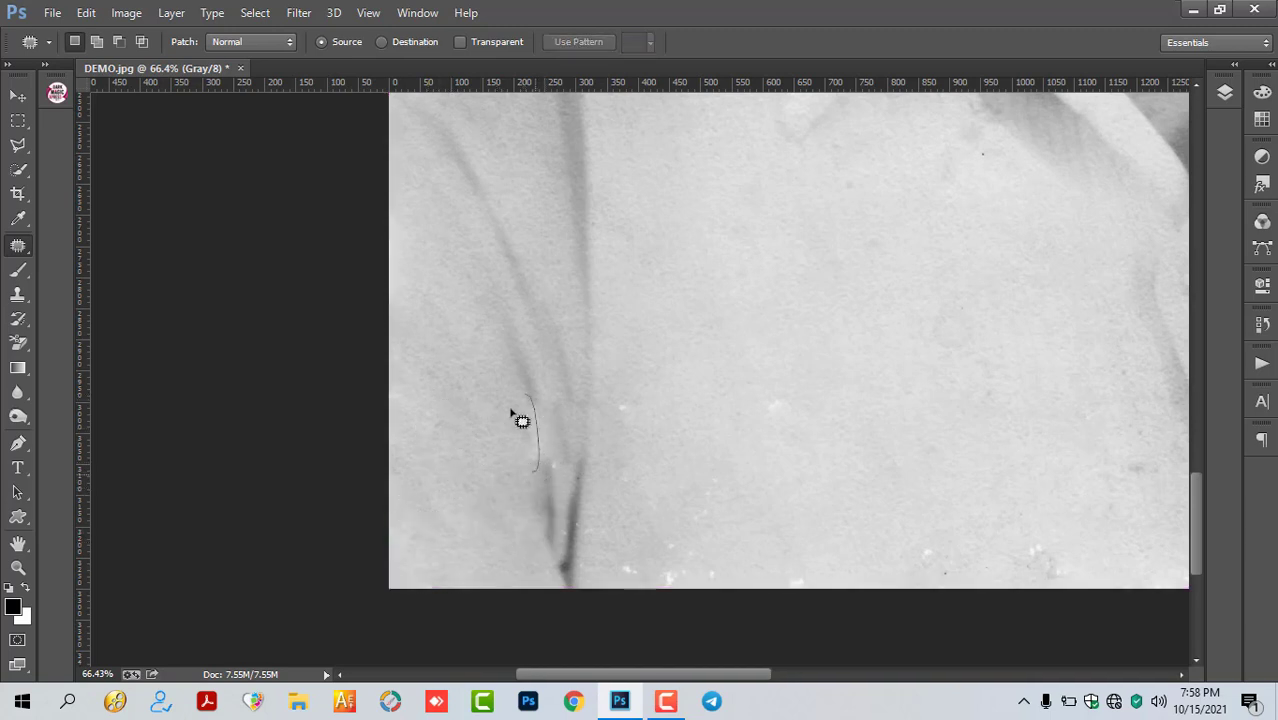
left_click_drag(519, 417, 466, 382)
- Patch the remaining specks and the bottom-edge stroke, then fit the portrait on screen
mouse_move(633, 434)
left_mouse_down()
mouse_move(639, 405)
mouse_move(787, 397)
mouse_move(732, 398)
mouse_move(745, 410)
left_mouse_up()
left_click_drag(775, 405, 870, 371)
left_click_drag(1036, 551, 1042, 490)
mouse_move(984, 525)
left_mouse_down()
mouse_move(907, 539)
mouse_move(984, 530)
left_mouse_up()
left_click_drag(930, 550, 944, 431)
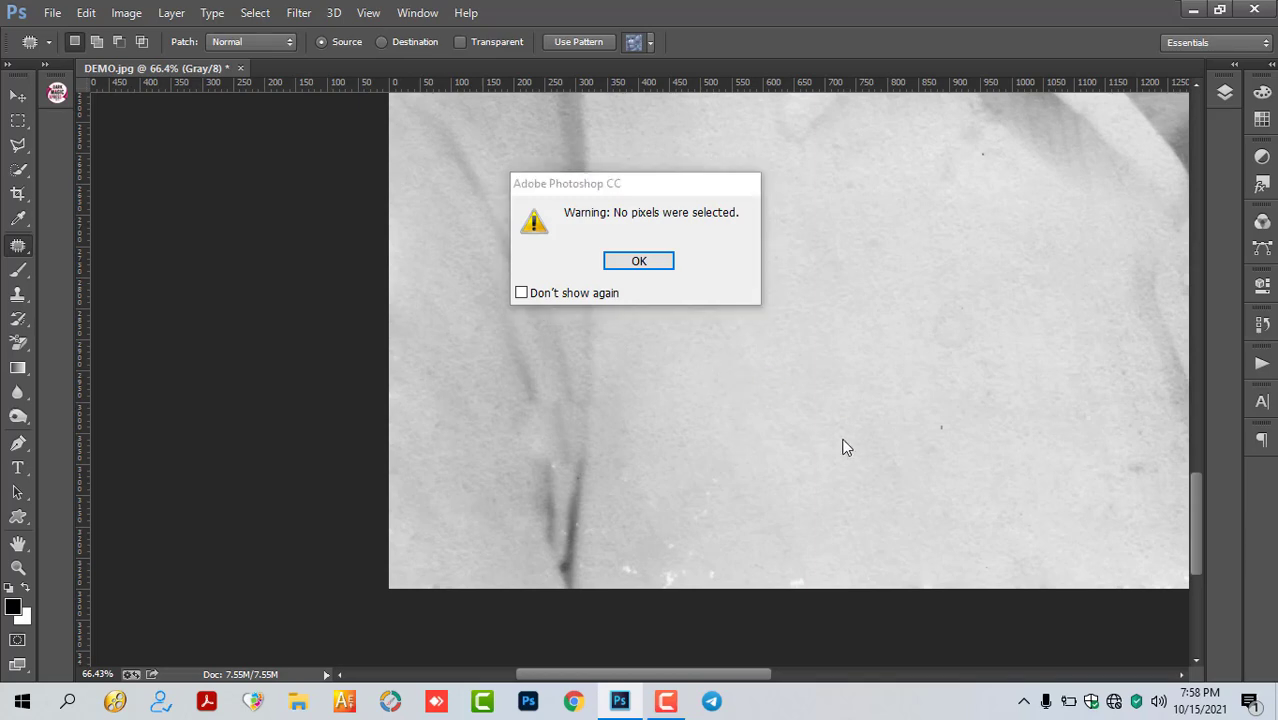
key("Return")
mouse_move(836, 546)
left_mouse_down()
mouse_move(652, 608)
mouse_move(618, 565)
left_mouse_up()
left_click_drag(719, 571, 770, 415)
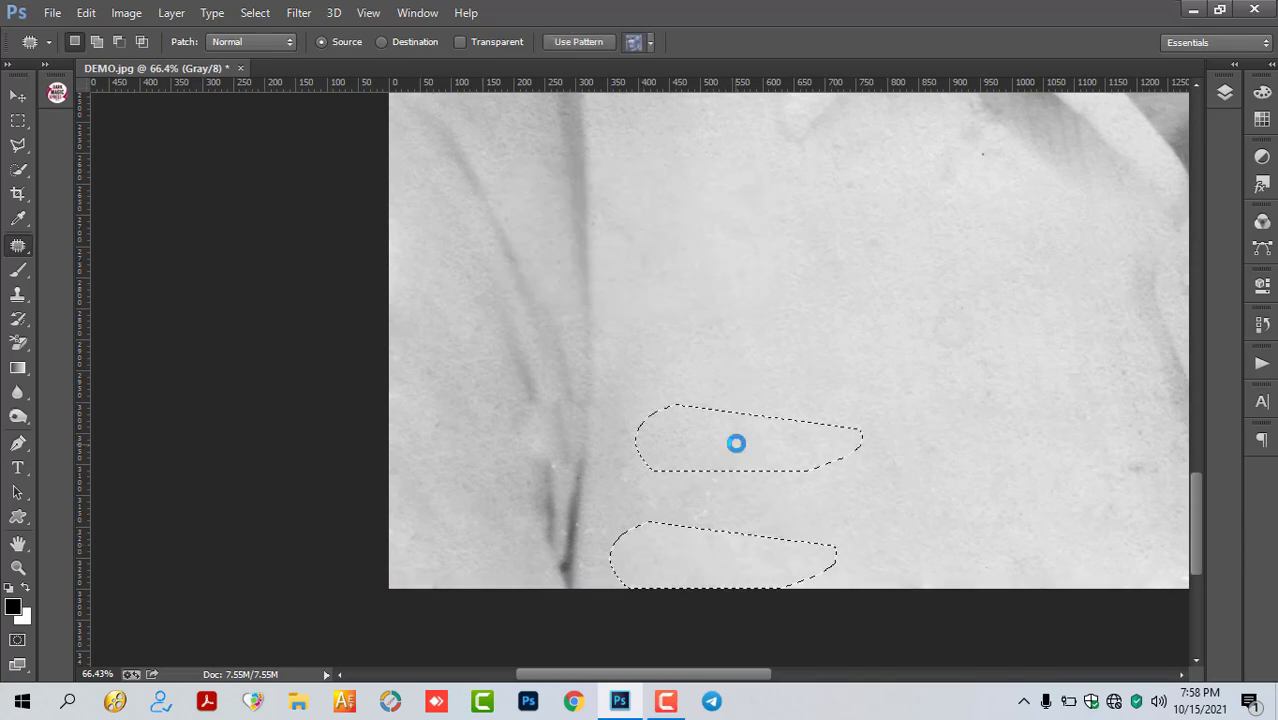
left_click(776, 414)
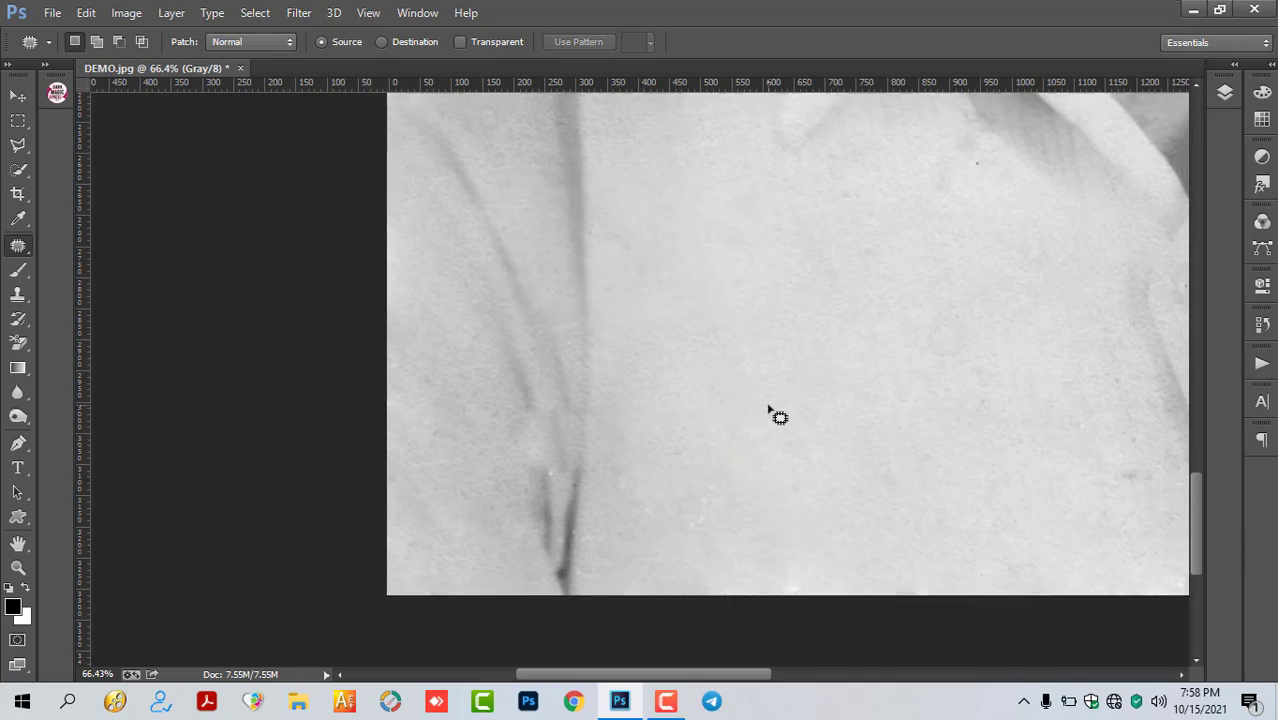
key("ctrl+0")
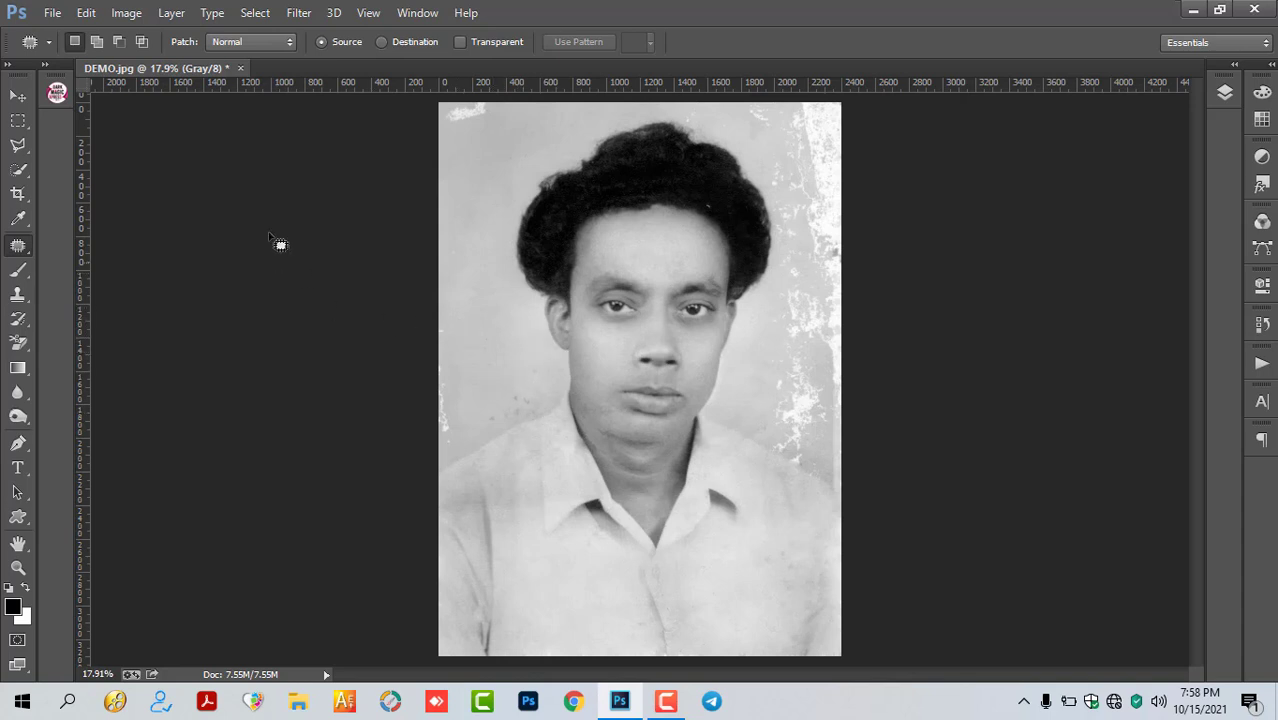
- Set the Dark Magic Xpress panel to its B&W to COLOR PHOTO page
left_click(42, 68)
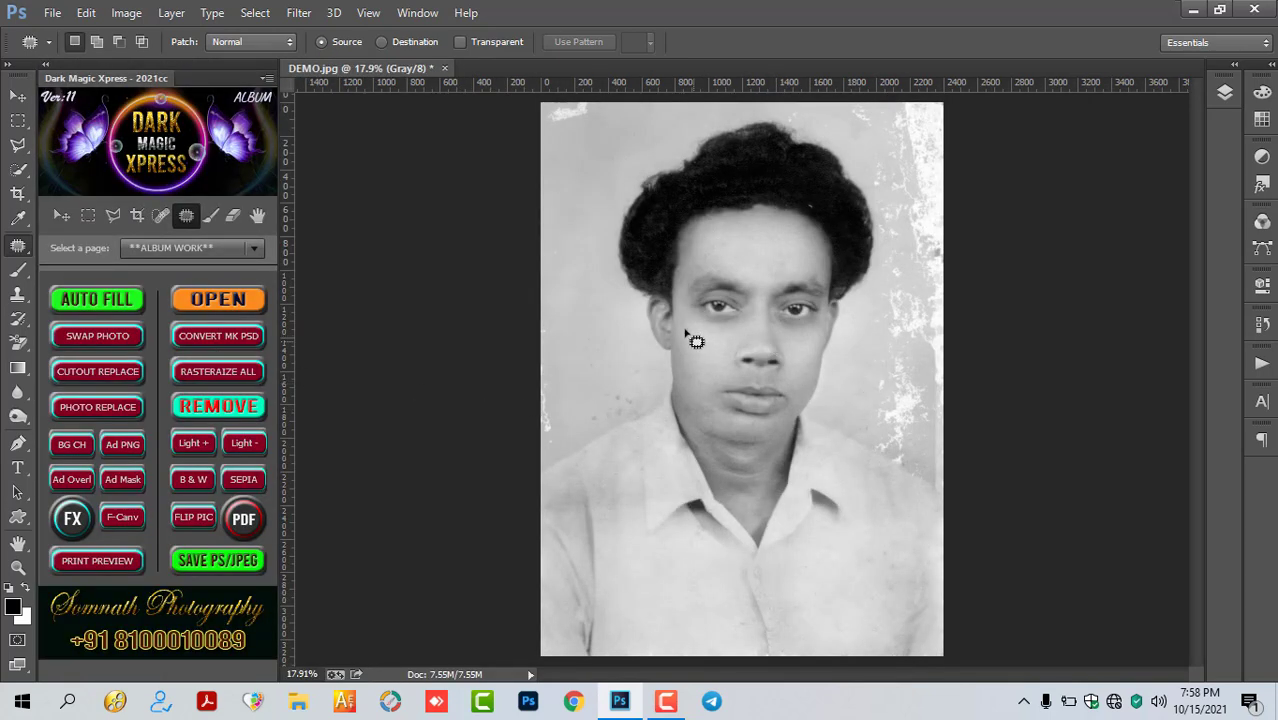
left_click(197, 246)
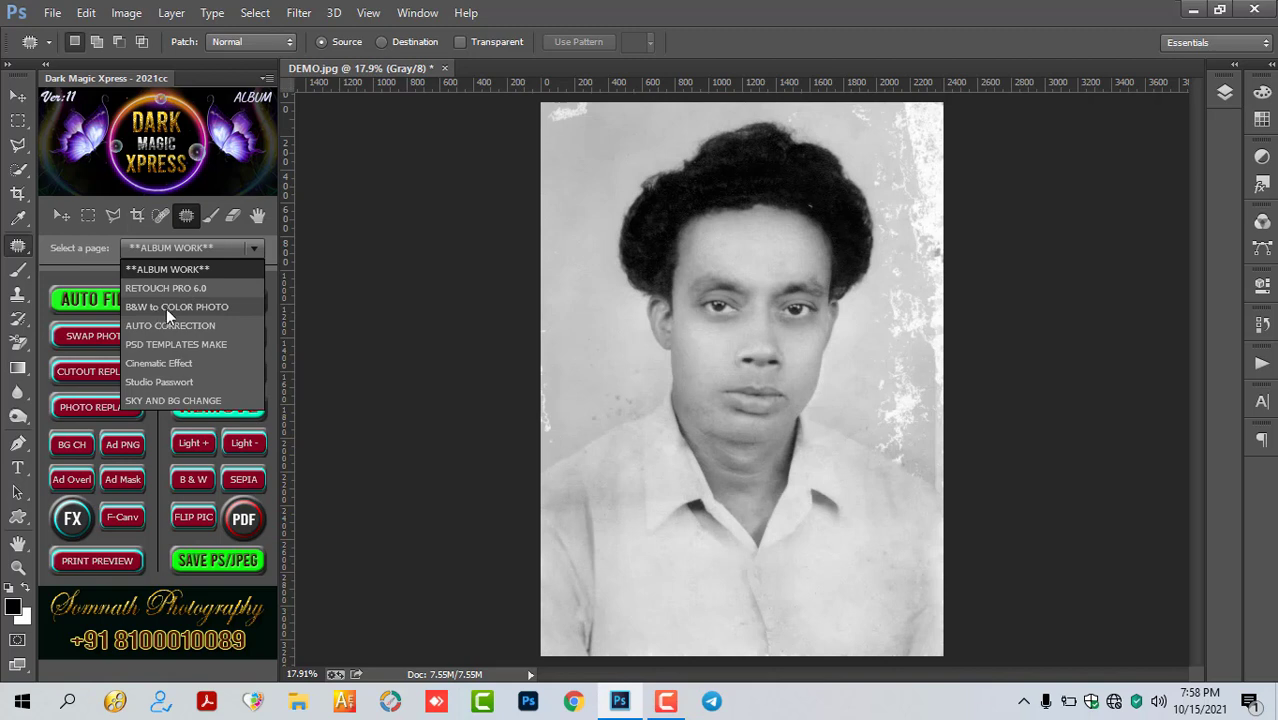
left_click(202, 307)
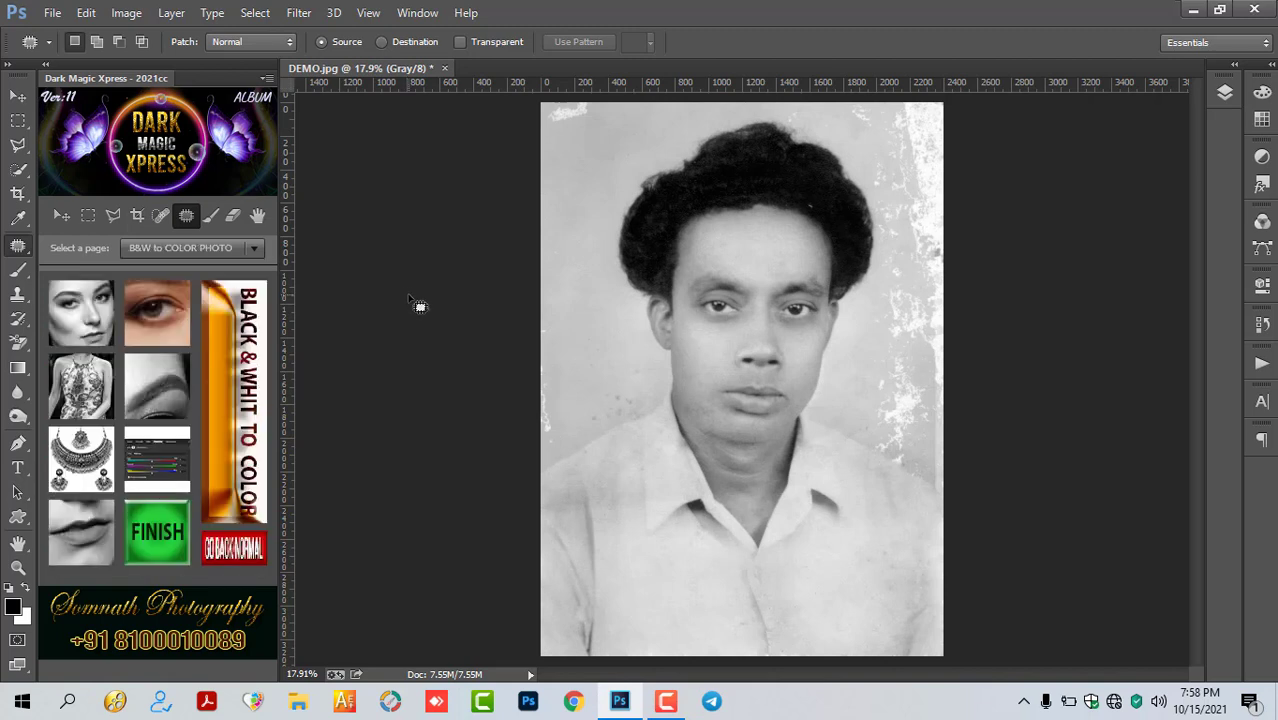
- Convert the portrait from Grayscale to RGB Color mode
left_click(61, 217)
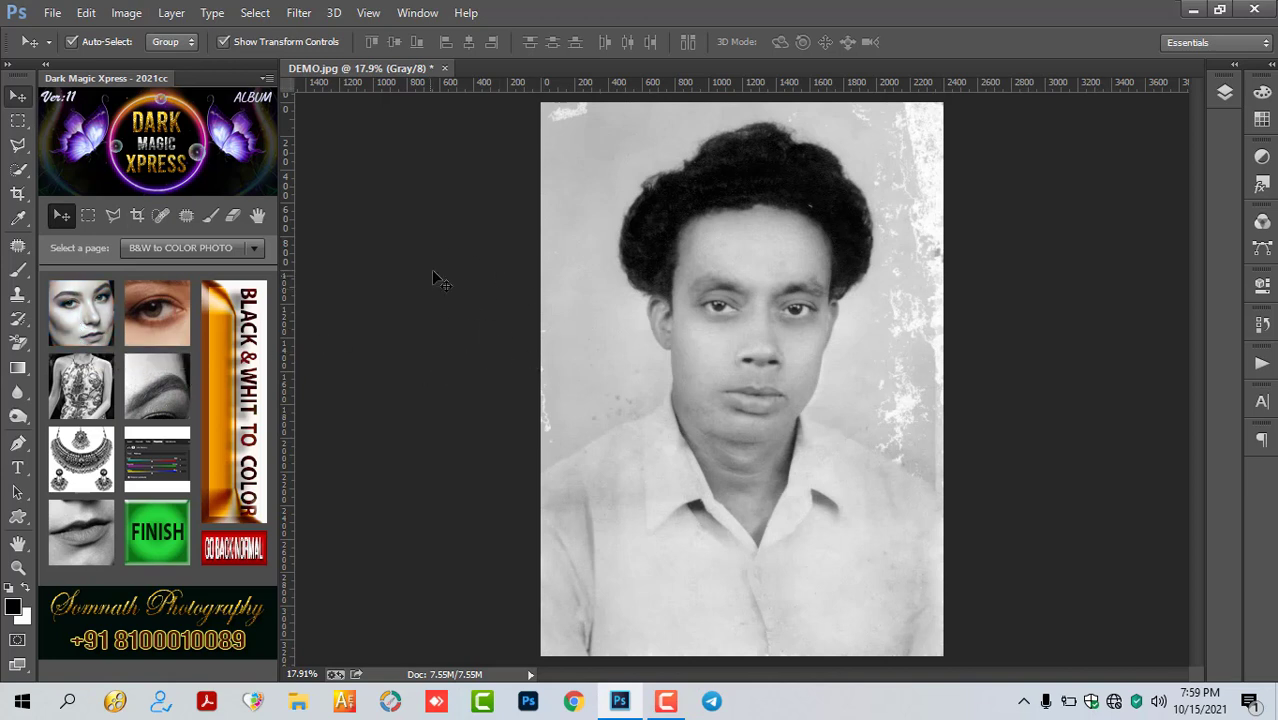
left_click(129, 14)
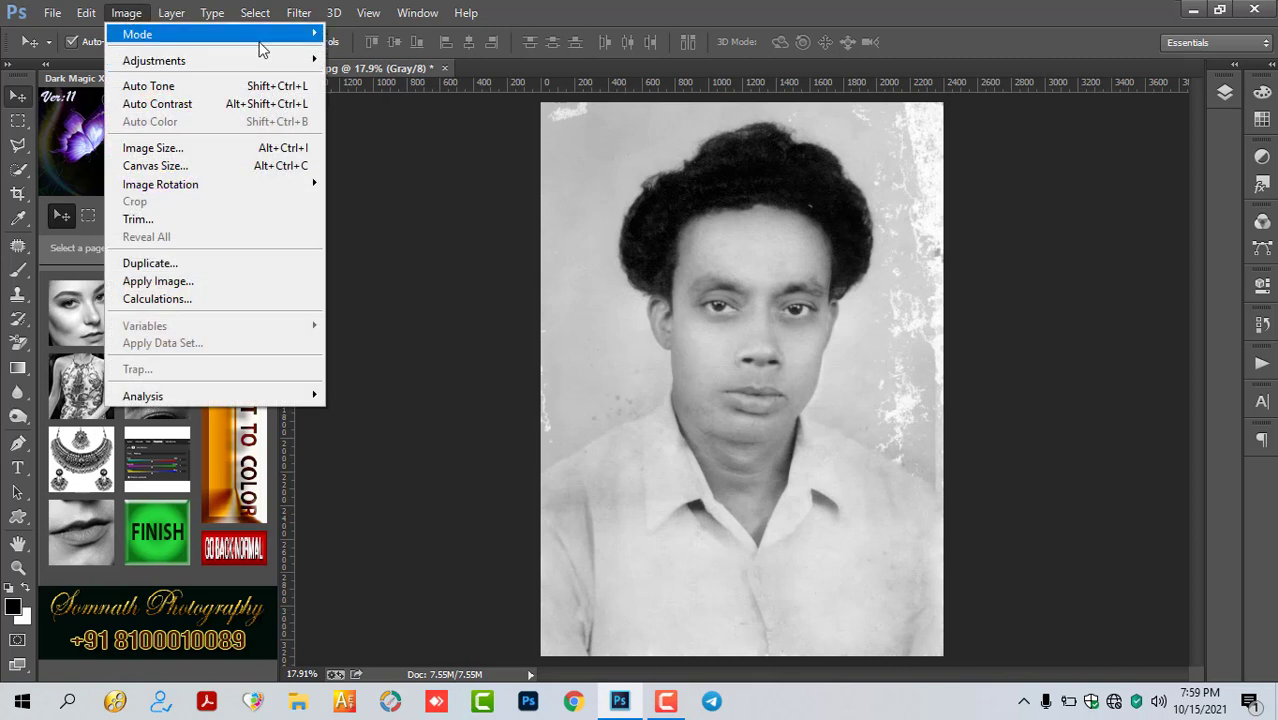
mouse_move(137, 34)
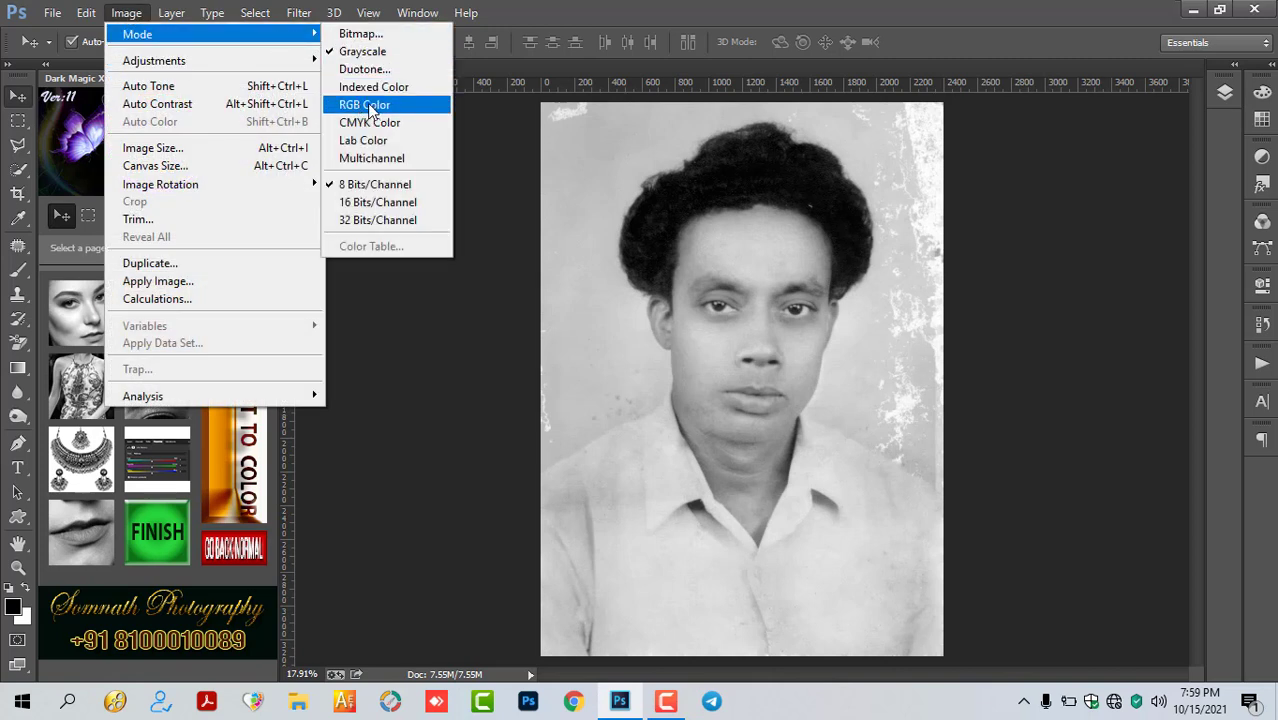
left_click(369, 105)
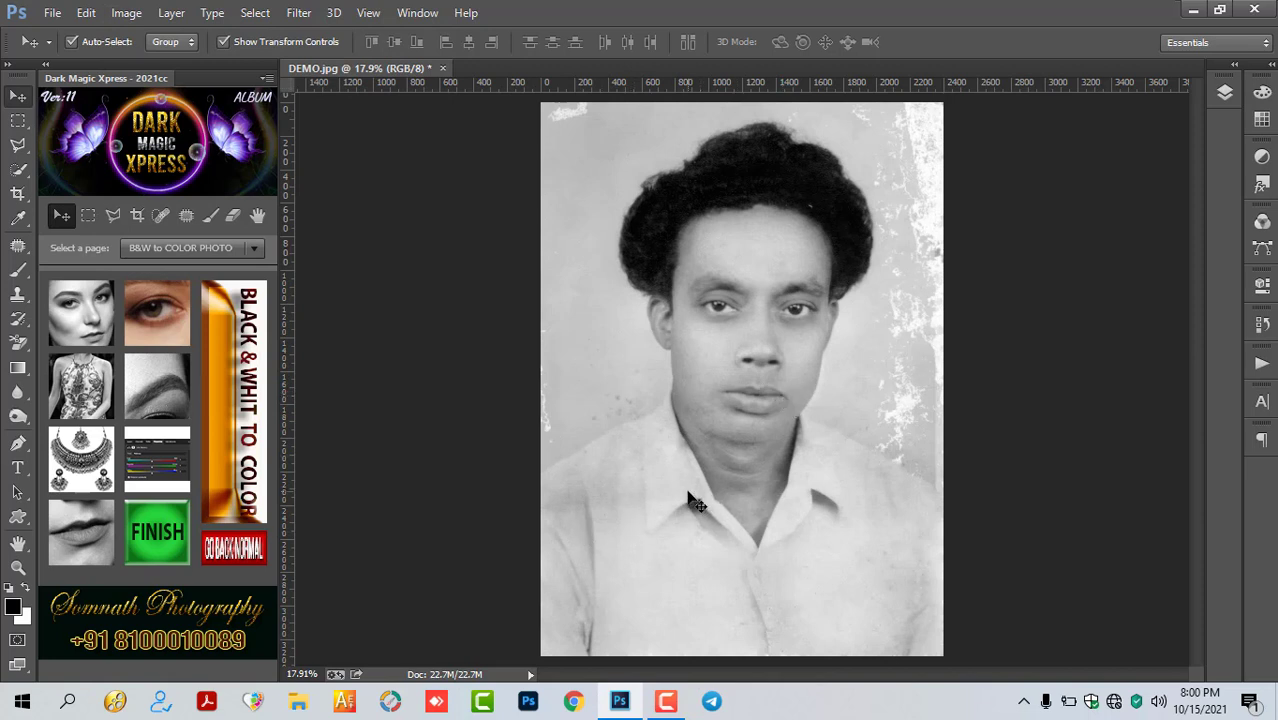
- Run the Dark Magic Xpress skin colour action, adding masked Layer 1
key("ctrl+alt+shift+u")
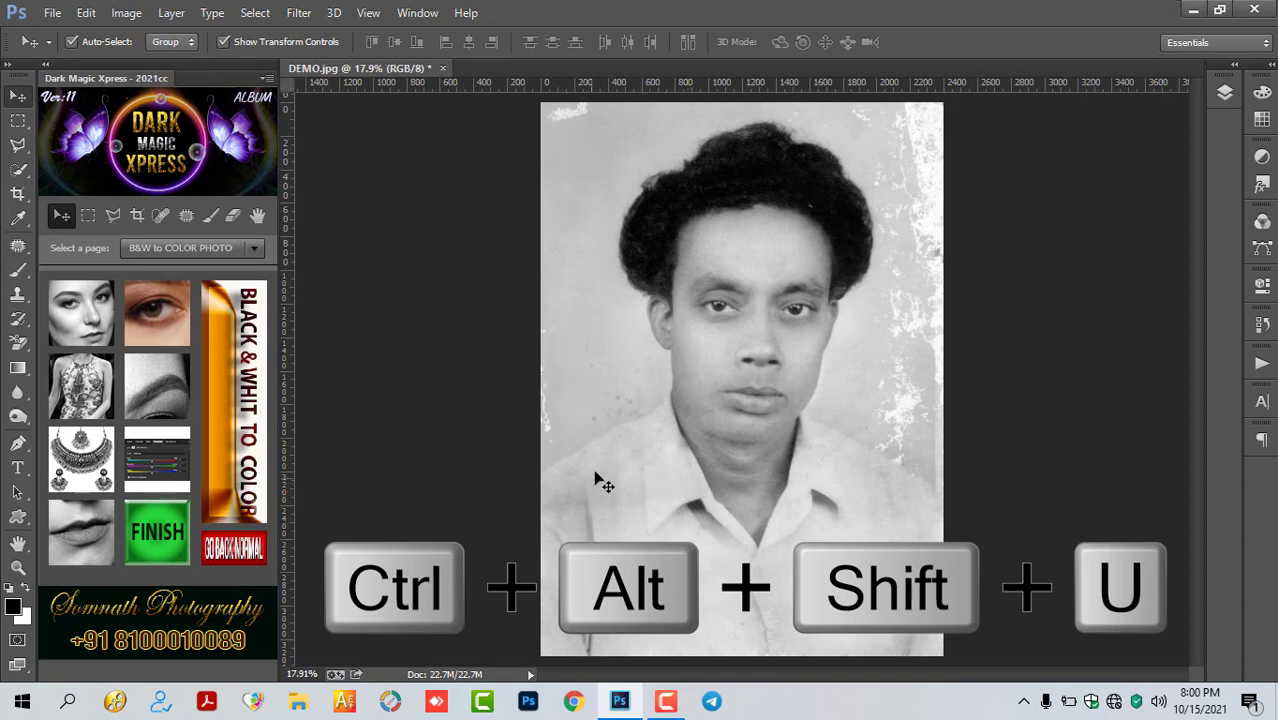
left_click(78, 313)
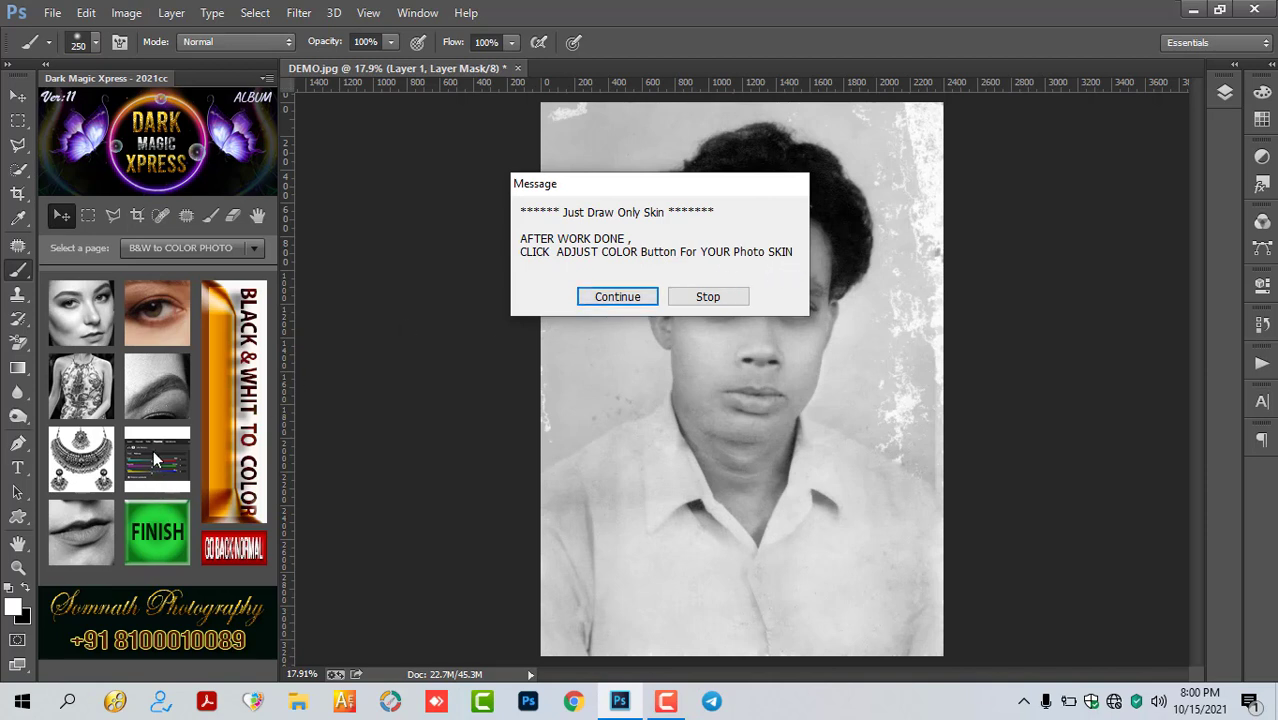
- Paint skin colour through the mask onto the forehead, left brow and temple
left_click(627, 298)
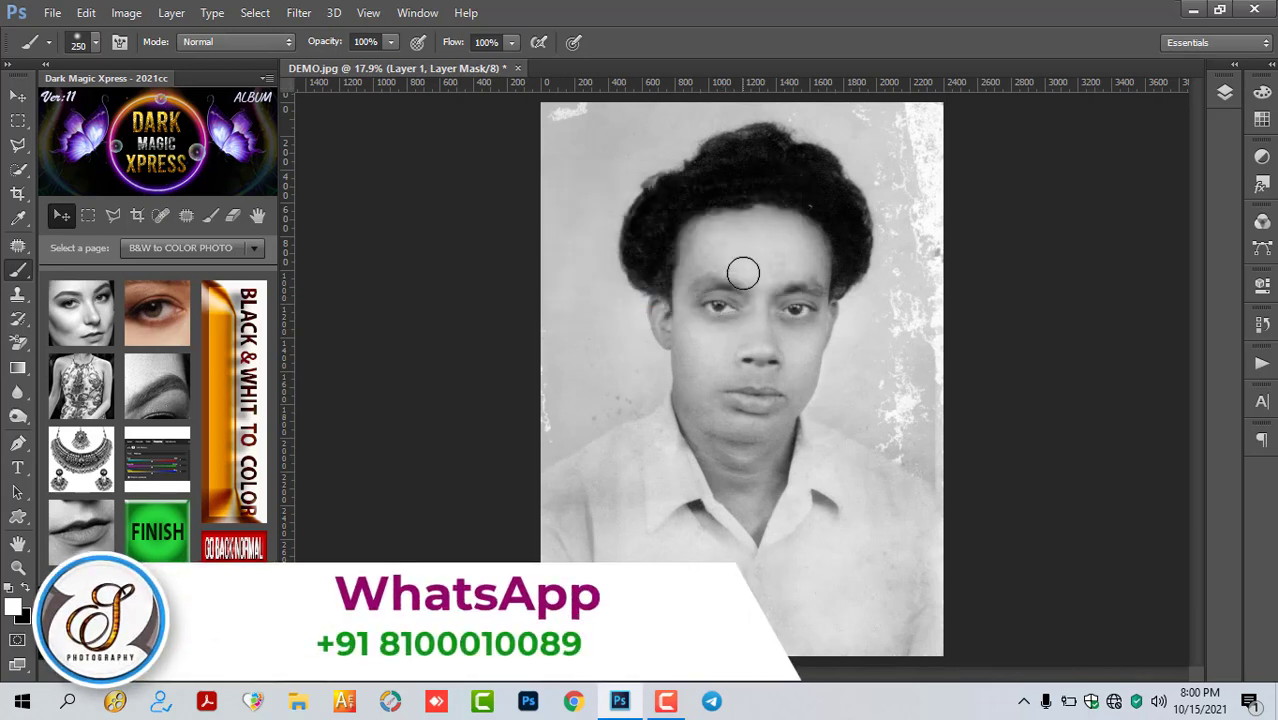
scroll(743, 272, "up", 2)
scroll(750, 272, "up", 1)
scroll(770, 270, "up", 1)
scroll(794, 268, "up", 1)
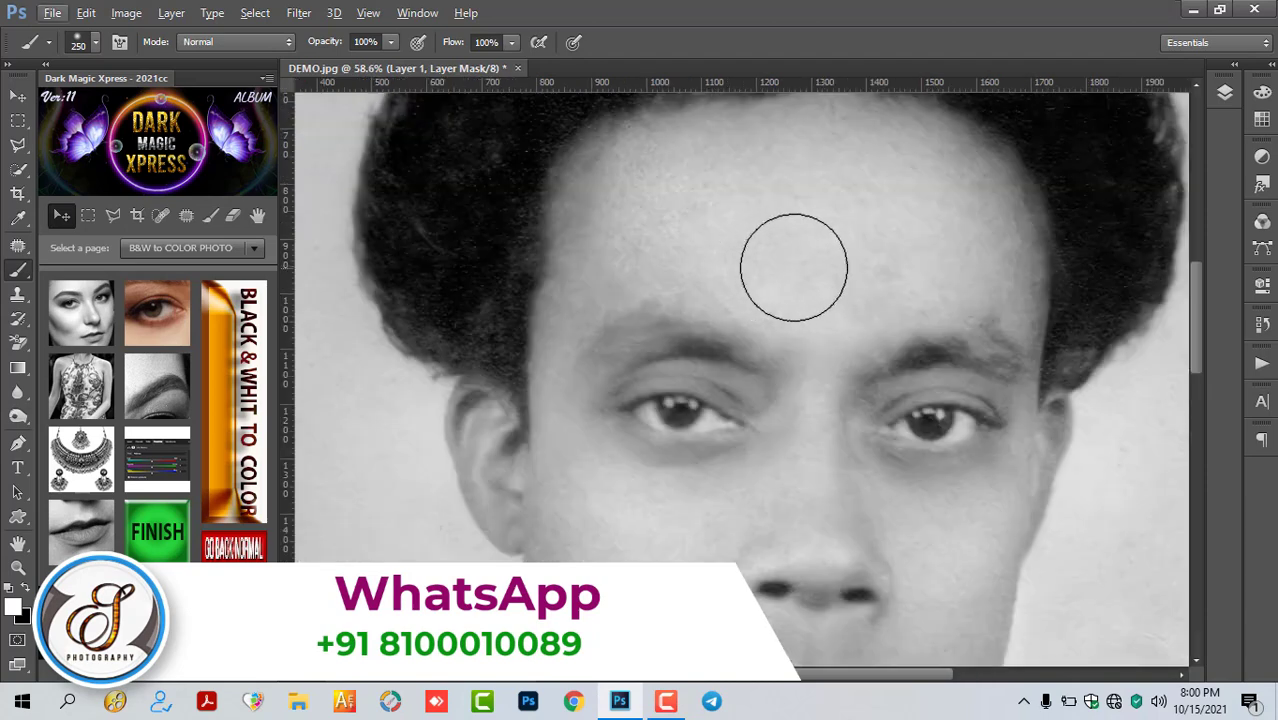
mouse_move(794, 268)
left_mouse_down()
mouse_move(685, 297)
mouse_move(651, 255)
left_mouse_up()
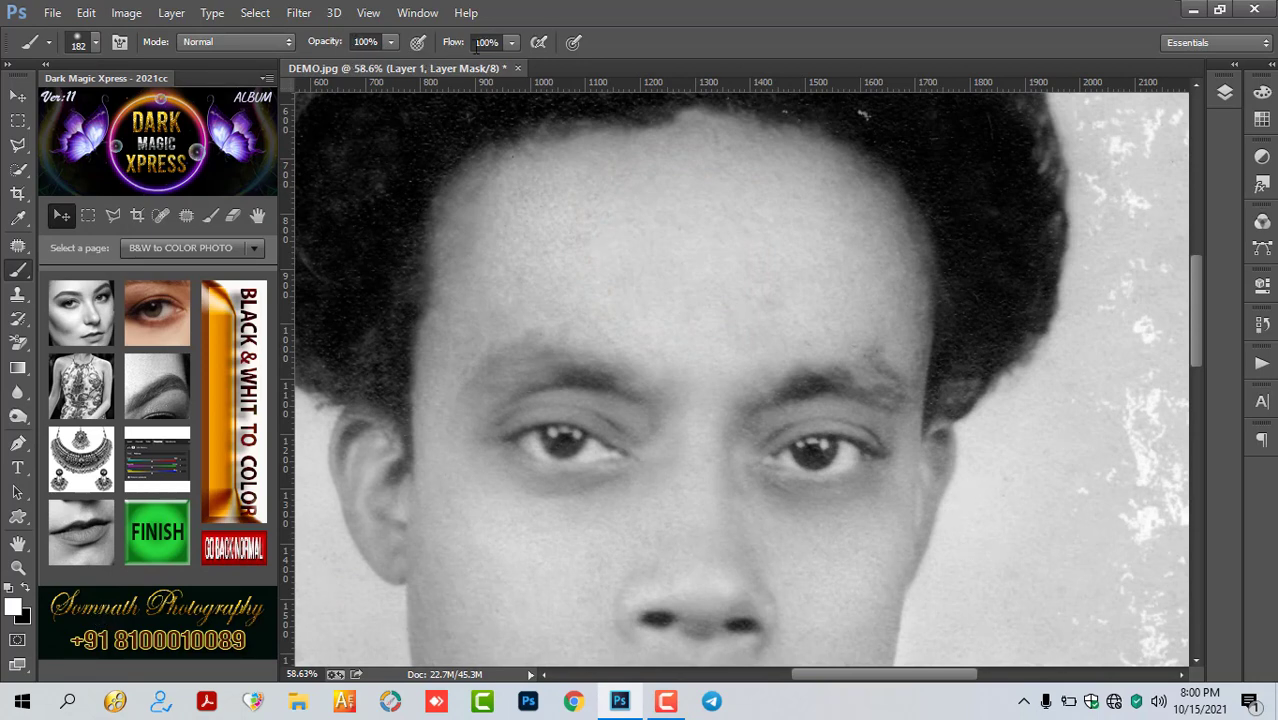
mouse_move(465, 214)
left_mouse_down()
mouse_move(507, 177)
mouse_move(705, 137)
mouse_move(784, 157)
mouse_move(844, 183)
mouse_move(887, 240)
mouse_move(899, 308)
mouse_move(861, 252)
mouse_move(642, 197)
mouse_move(479, 228)
mouse_move(462, 328)
mouse_move(638, 256)
mouse_move(659, 314)
mouse_move(682, 214)
mouse_move(779, 308)
mouse_move(820, 309)
left_mouse_up()
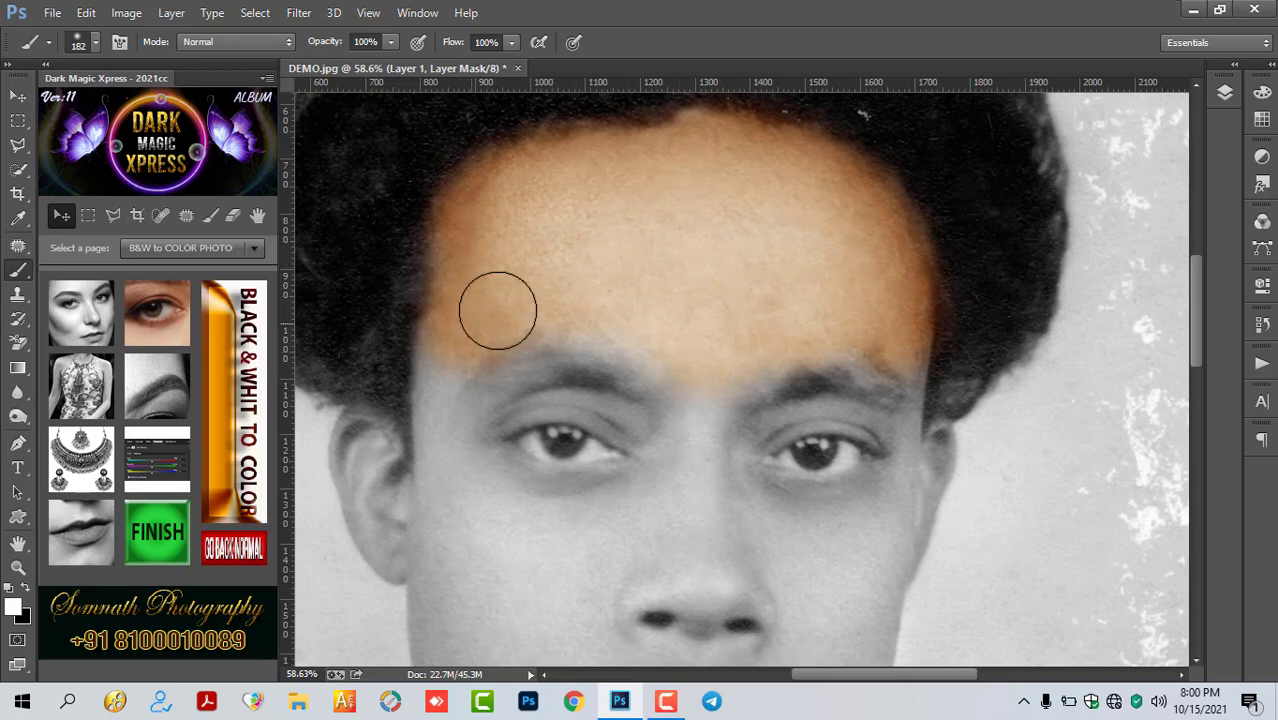
mouse_move(498, 311)
left_mouse_down()
mouse_move(642, 322)
mouse_move(448, 328)
mouse_move(448, 371)
mouse_move(470, 376)
left_mouse_up()
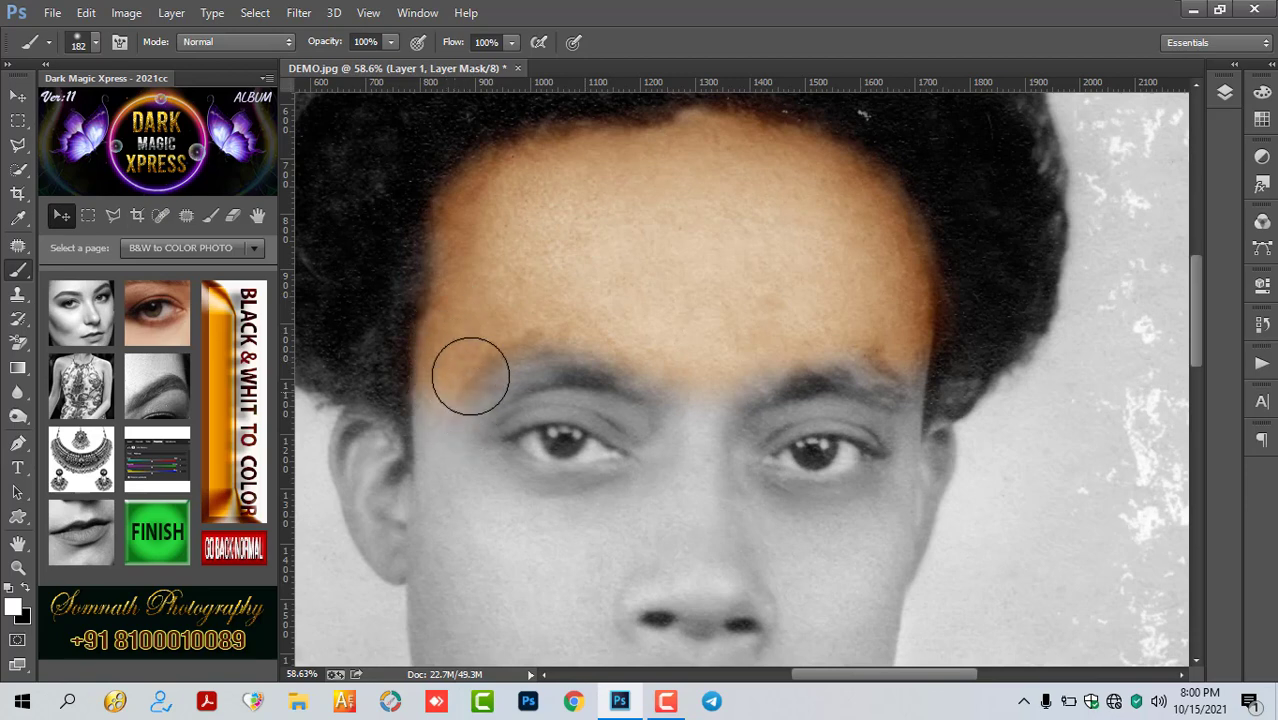
- Paint skin colour down the nose bridge and over both eyelids and brows with a smaller brush
scroll(640, 360, "down", 3)
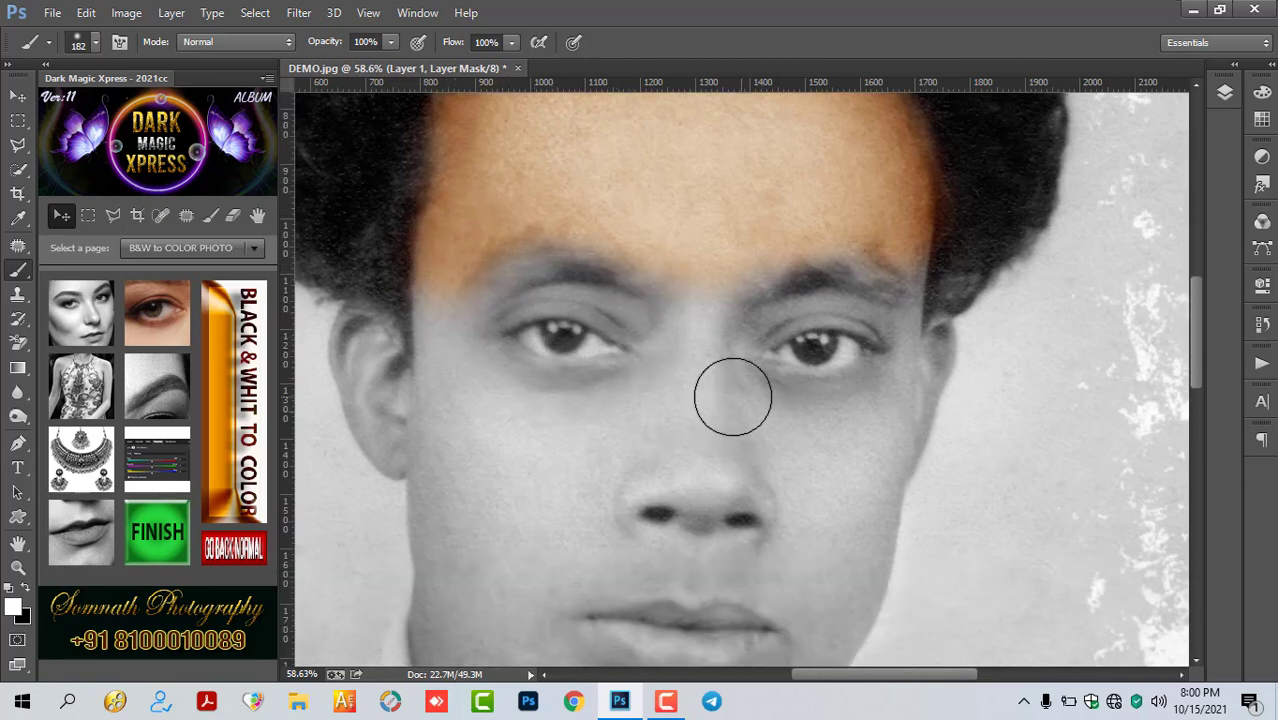
mouse_move(662, 265)
left_mouse_down()
mouse_move(683, 465)
mouse_move(740, 411)
left_mouse_up()
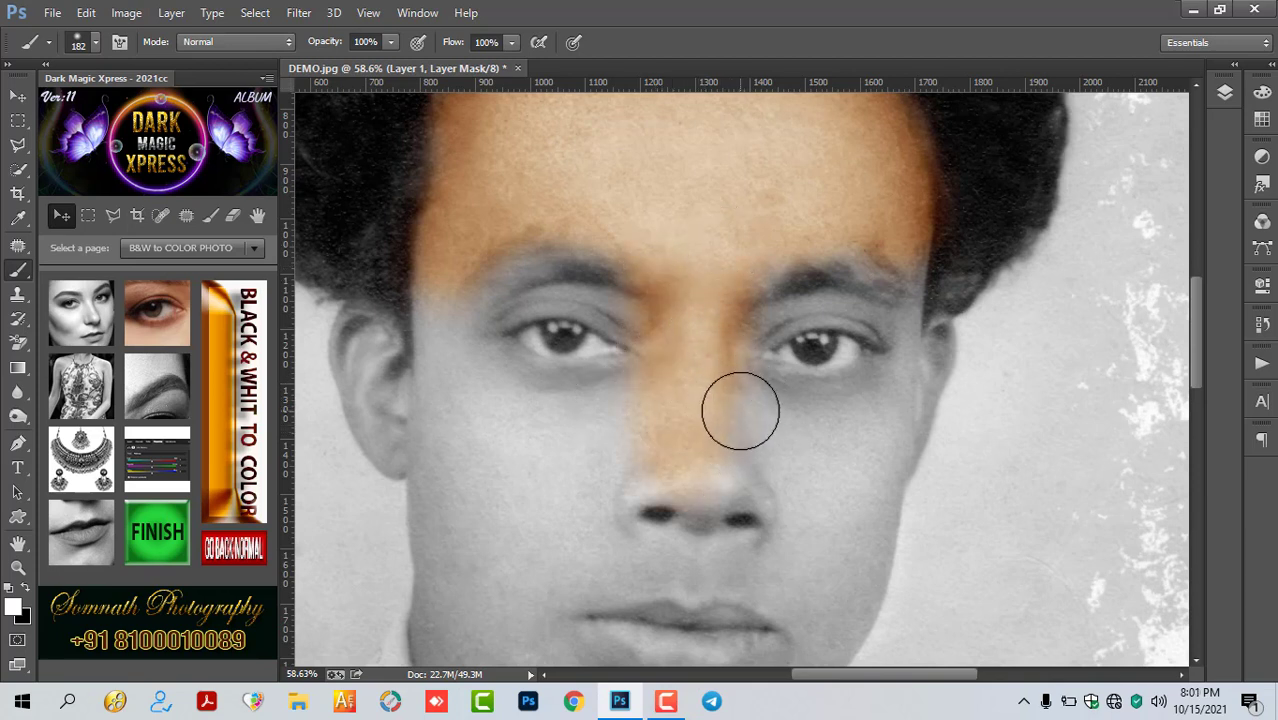
key("bracketleft")
key("bracketleft")
key("bracketleft")
mouse_move(760, 331)
left_mouse_down()
mouse_move(871, 263)
mouse_move(735, 296)
left_mouse_up()
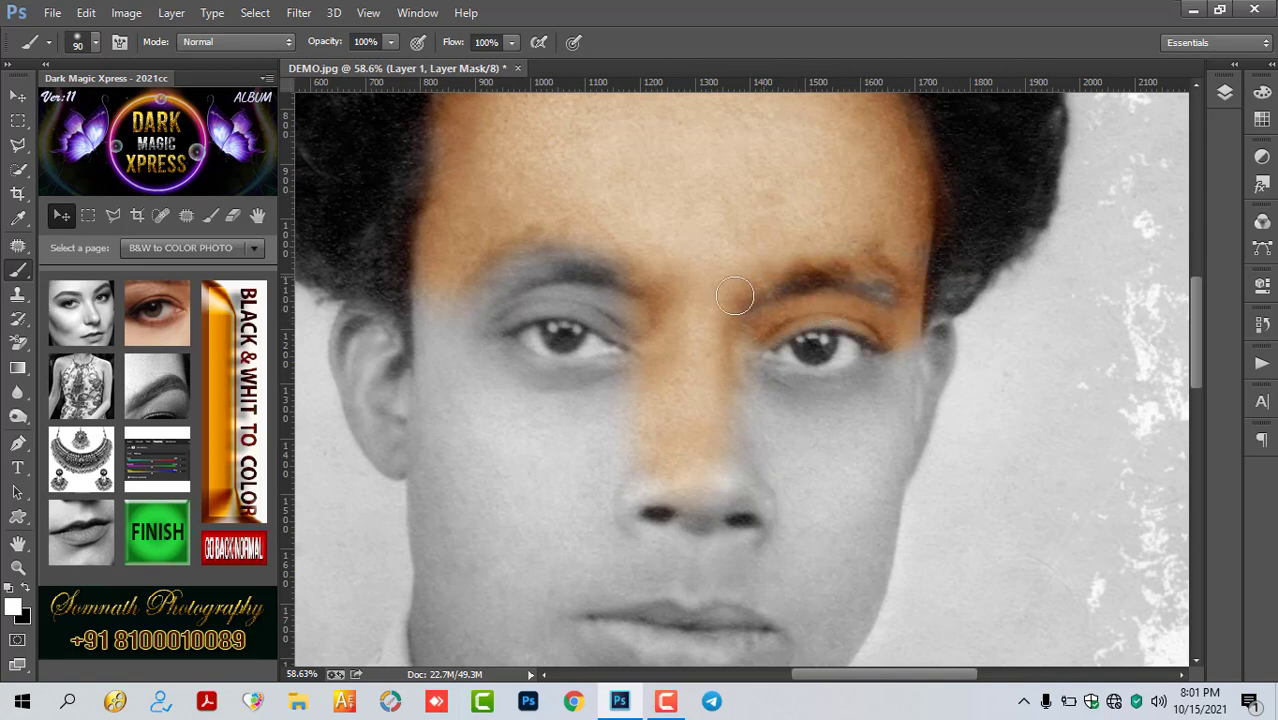
mouse_move(642, 266)
left_mouse_down()
mouse_move(502, 271)
mouse_move(454, 303)
mouse_move(531, 290)
mouse_move(639, 320)
mouse_move(630, 268)
mouse_move(434, 285)
mouse_move(477, 335)
mouse_move(565, 297)
mouse_move(653, 354)
mouse_move(571, 379)
mouse_move(499, 352)
mouse_move(613, 391)
mouse_move(730, 354)
mouse_move(785, 385)
mouse_move(858, 389)
mouse_move(904, 291)
mouse_move(922, 317)
mouse_move(928, 385)
mouse_move(947, 177)
mouse_move(919, 308)
mouse_move(896, 248)
mouse_move(838, 293)
left_mouse_up()
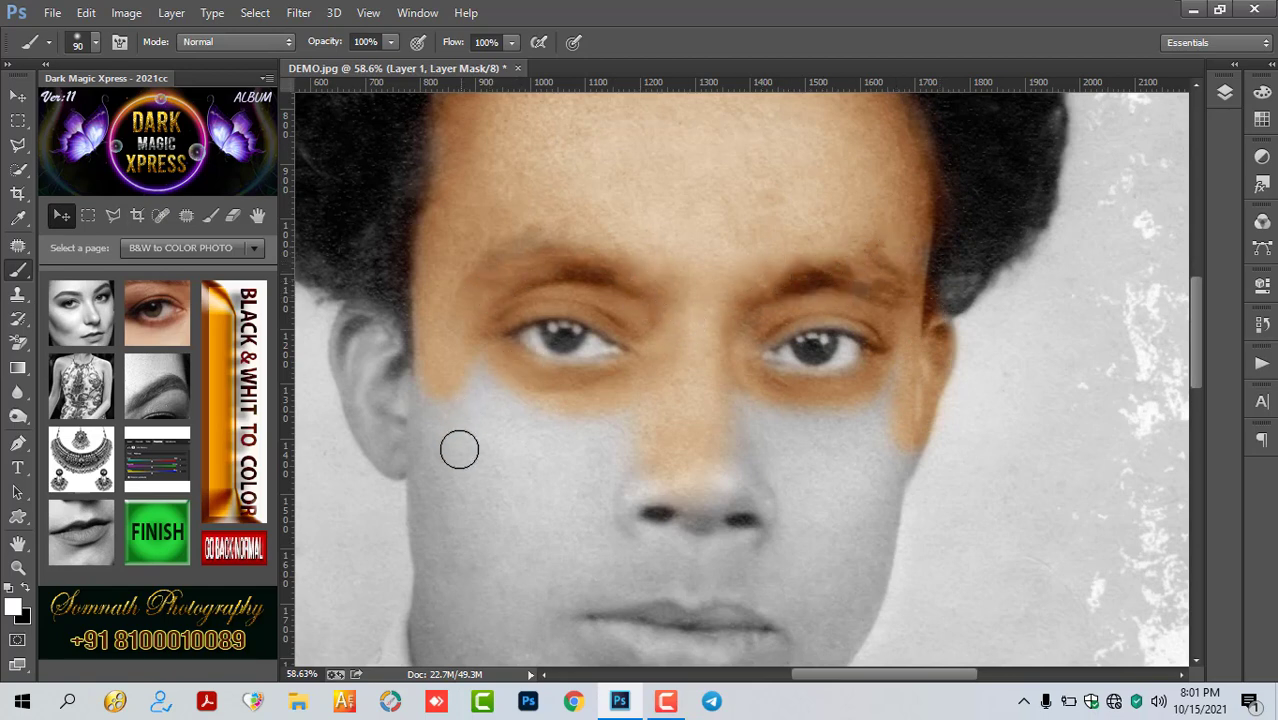
- Touch up overpainted areas with black, then paint skin colour over the ear
key("x")
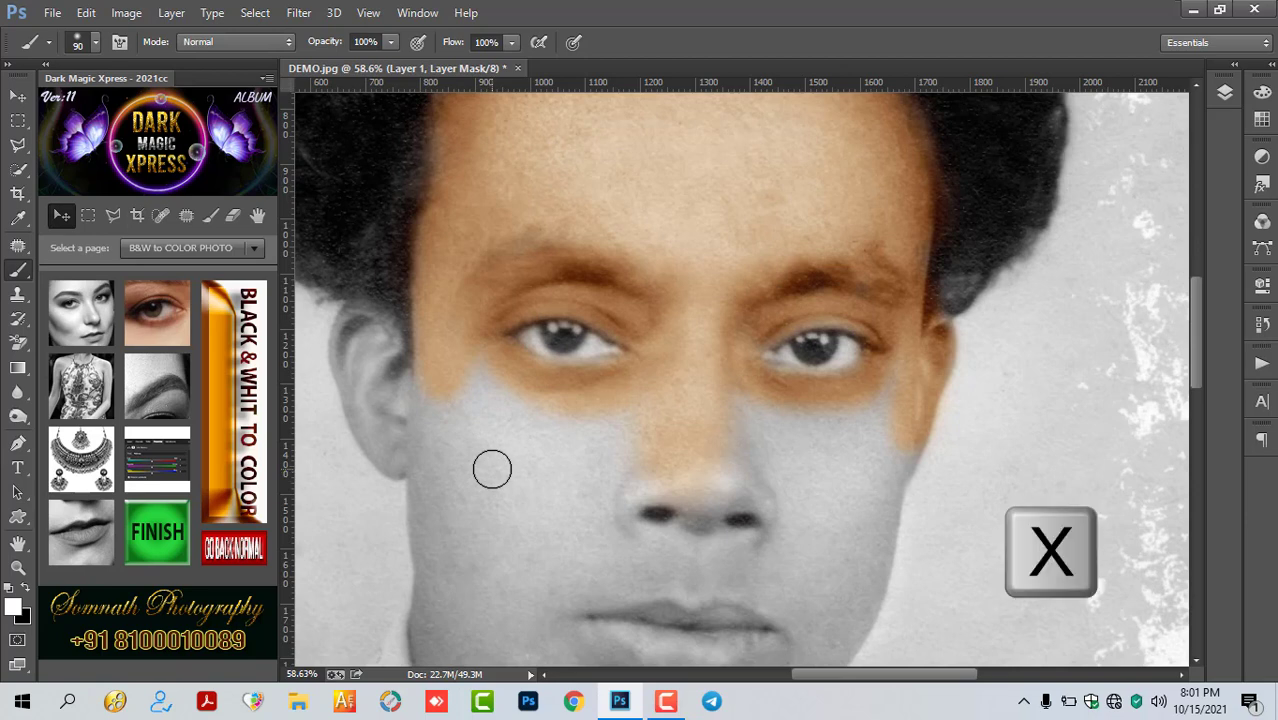
key("x")
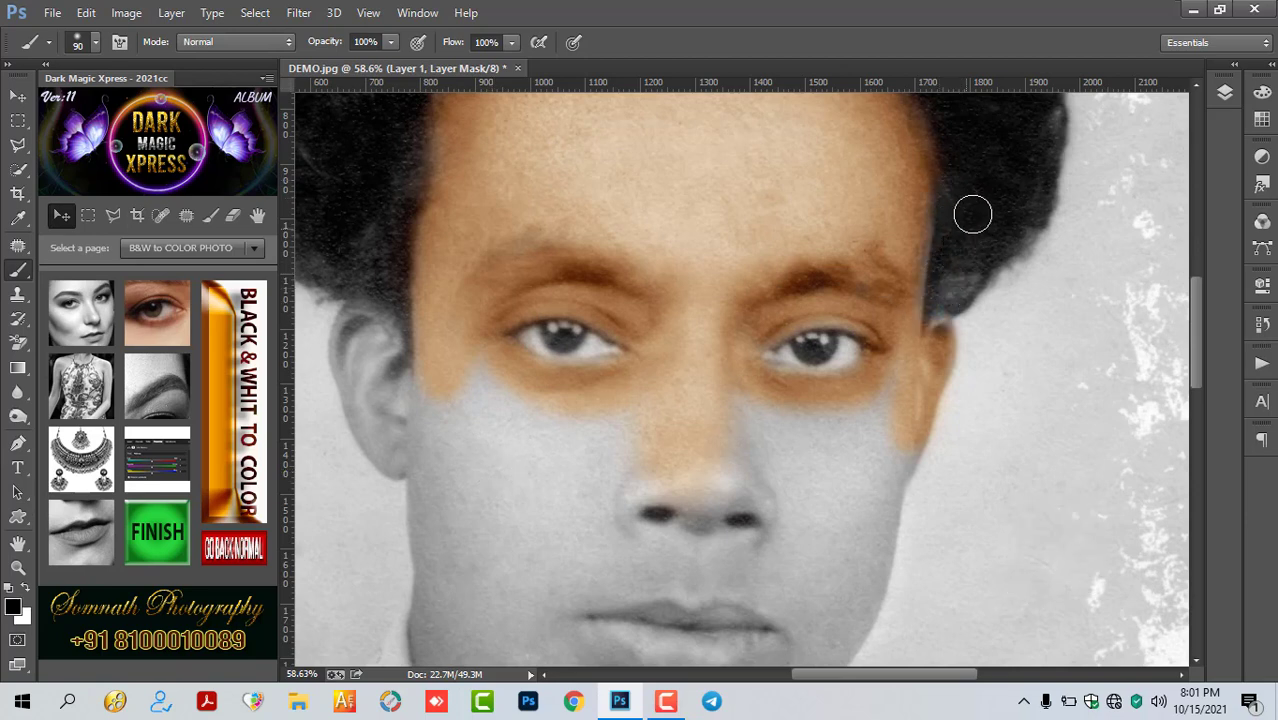
scroll(968, 216, "up", 1)
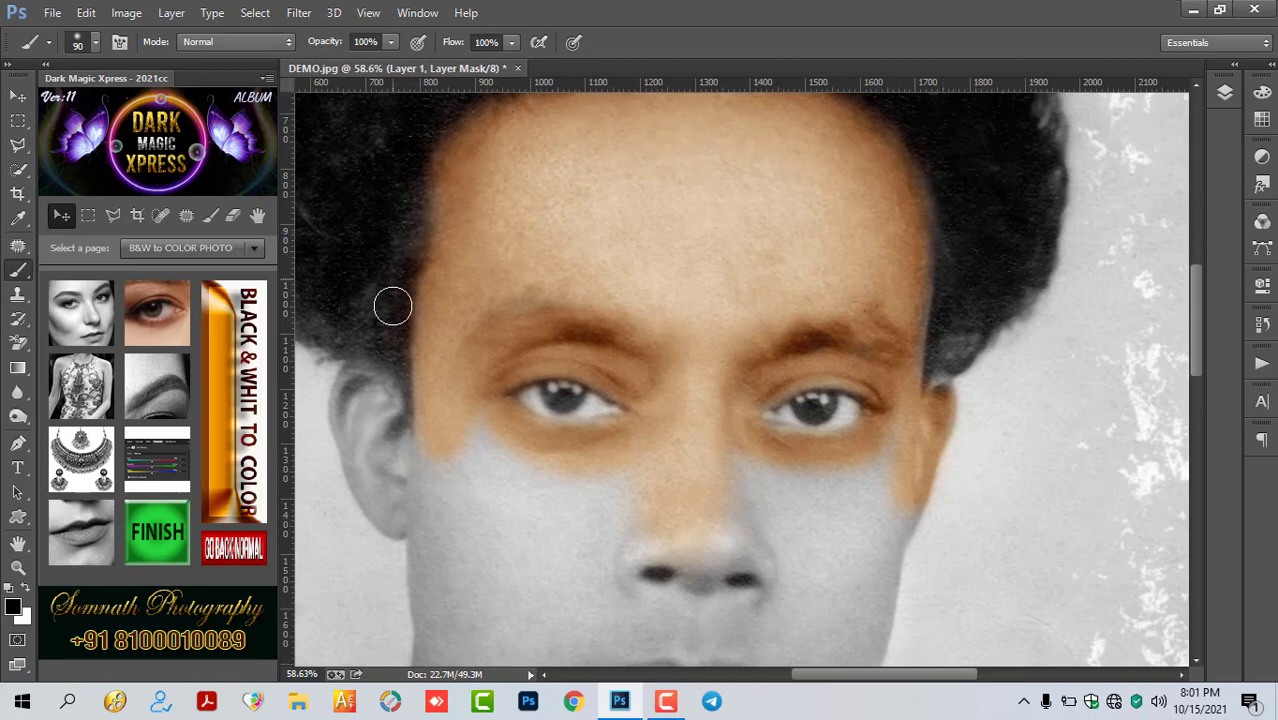
key("x")
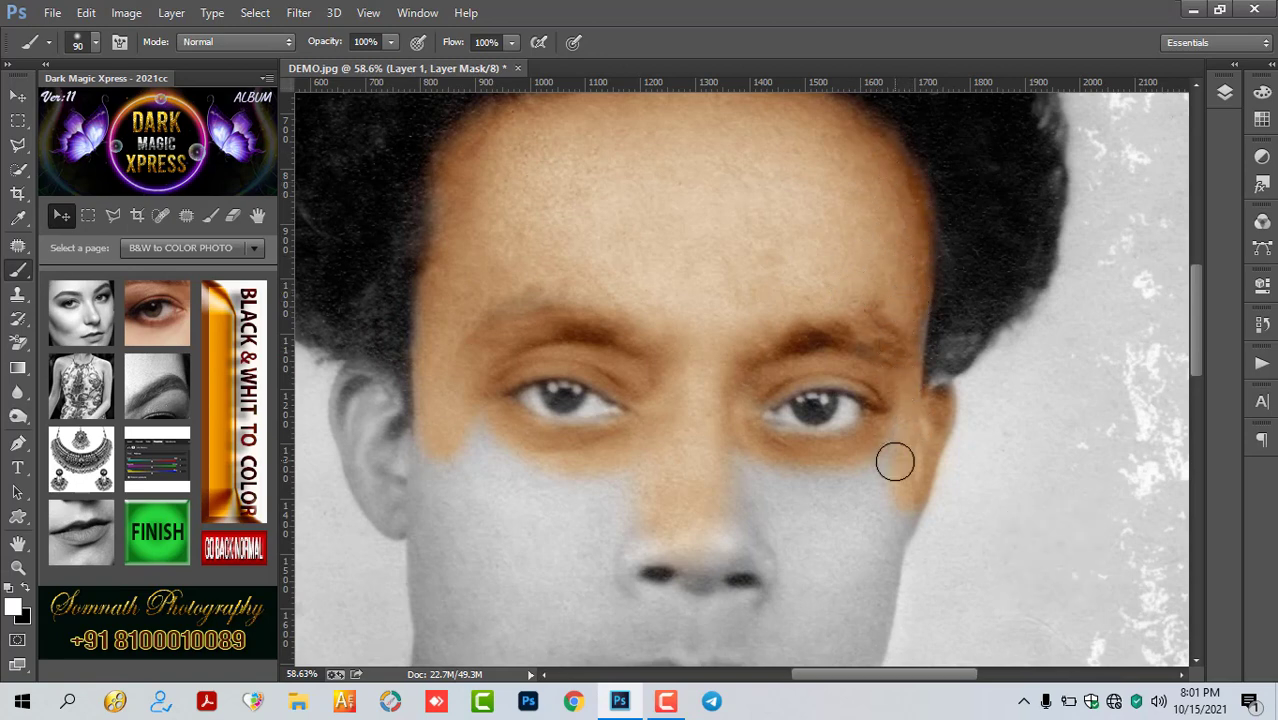
left_click_drag(891, 460, 887, 471)
scroll(600, 420, "down", 3)
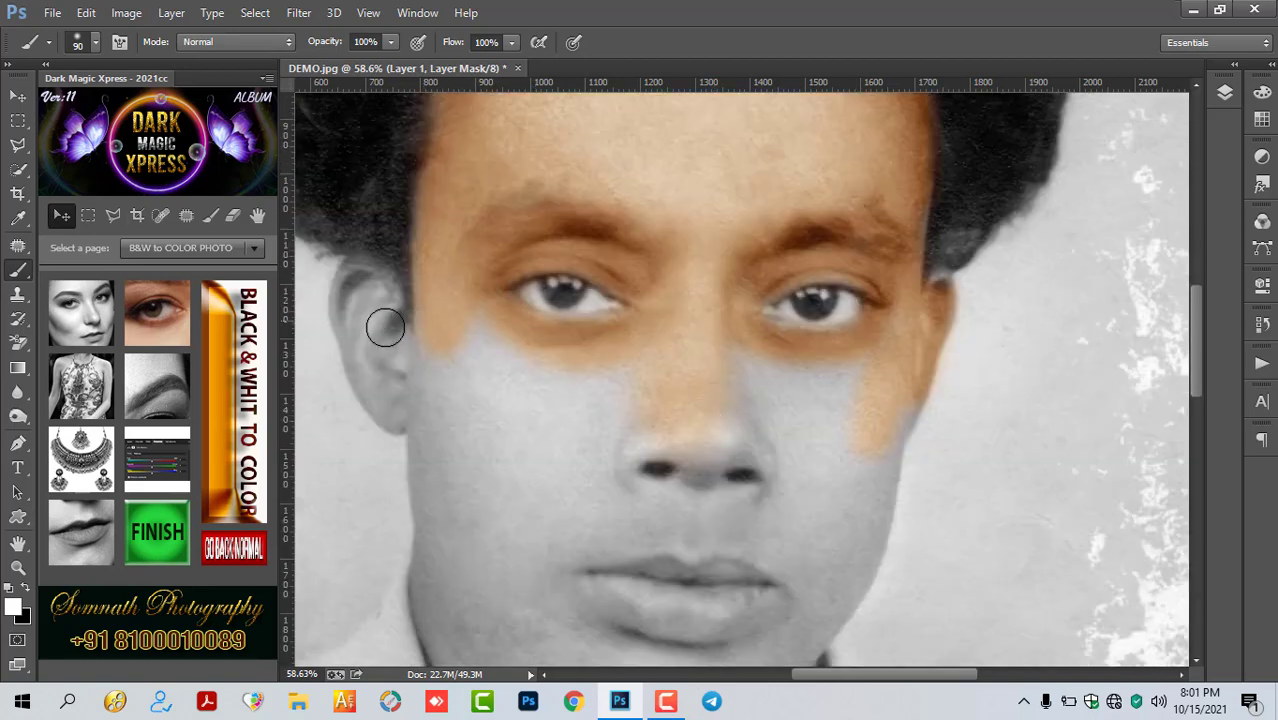
mouse_move(385, 322)
left_mouse_down()
mouse_move(362, 280)
mouse_move(370, 356)
left_mouse_up()
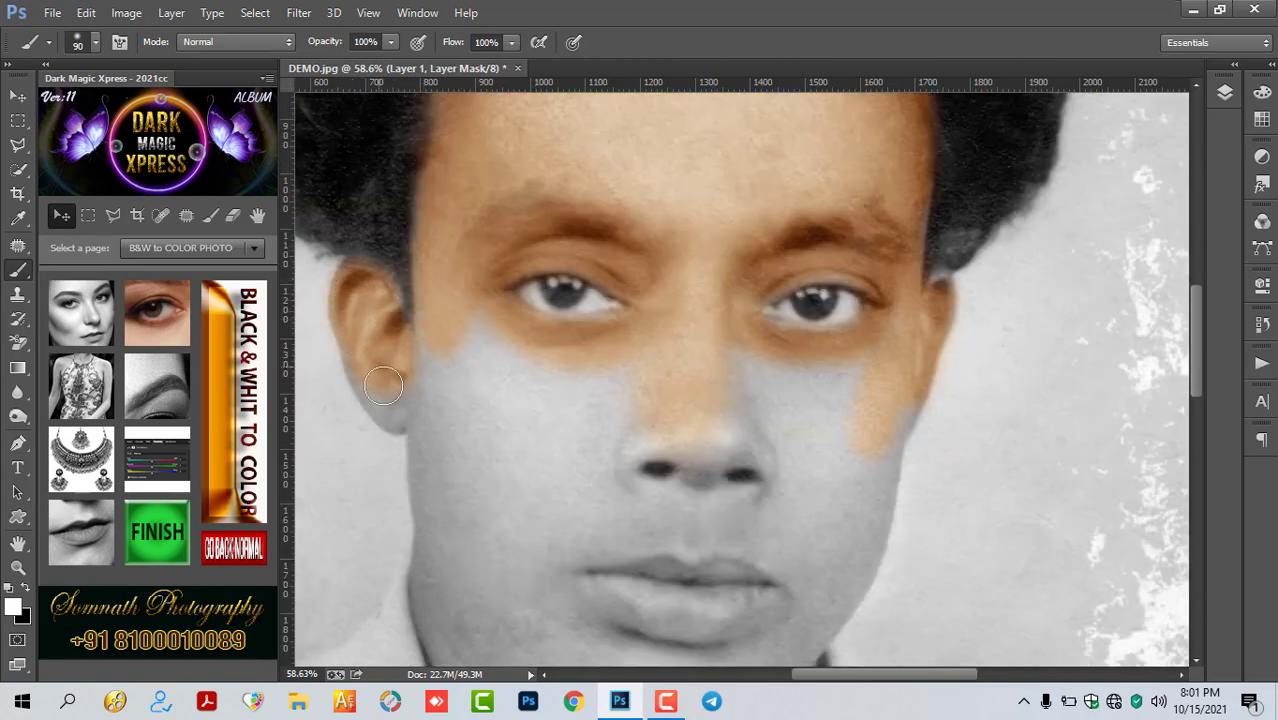
- Paint skin tone over both cheeks and the upper lip under the nose
mouse_move(435, 327)
left_mouse_down()
mouse_move(501, 353)
mouse_move(426, 430)
mouse_move(490, 470)
mouse_move(562, 405)
mouse_move(631, 412)
left_mouse_up()
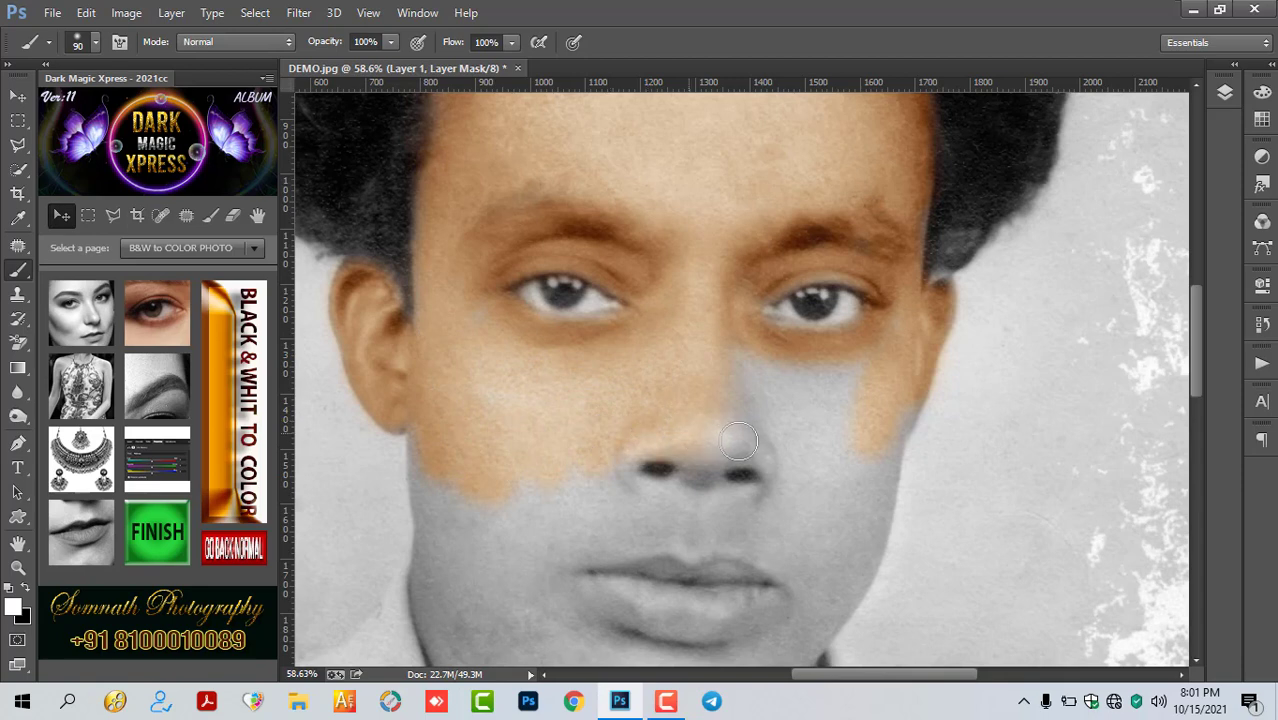
mouse_move(738, 441)
left_mouse_down()
mouse_move(740, 360)
mouse_move(785, 425)
mouse_move(820, 380)
mouse_move(815, 414)
mouse_move(888, 429)
mouse_move(858, 485)
left_mouse_up()
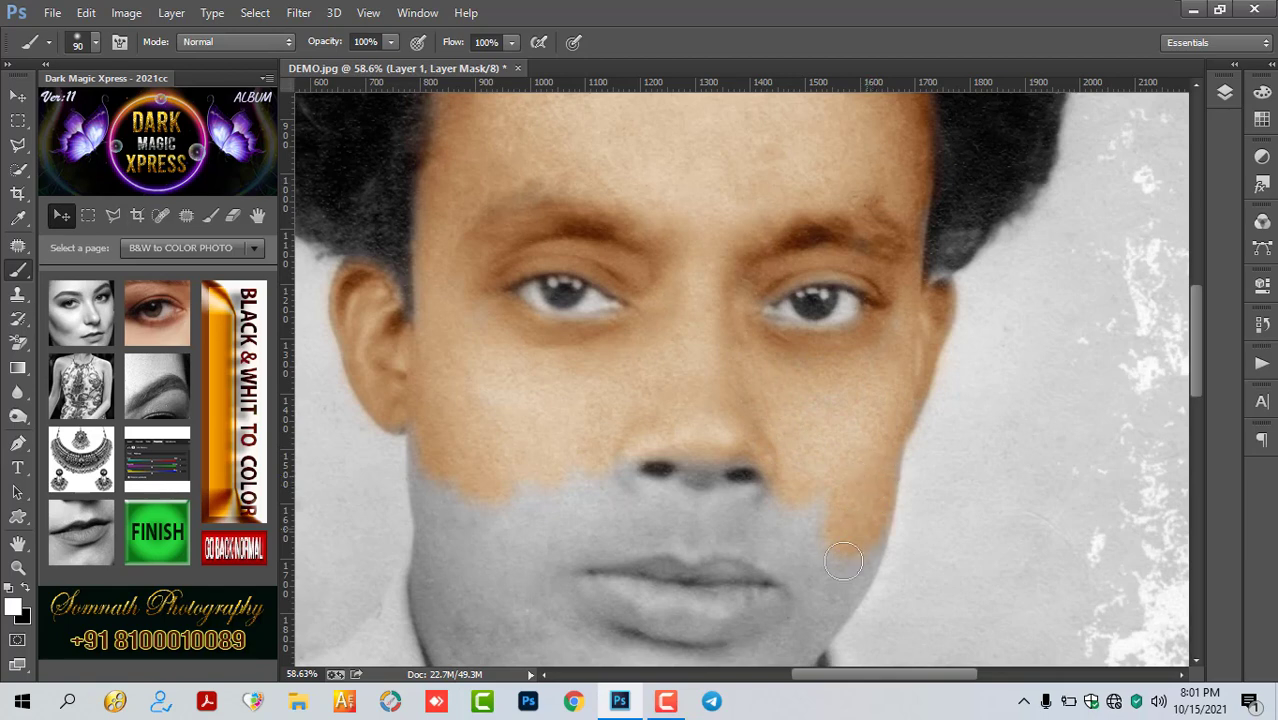
mouse_move(758, 517)
left_mouse_down()
mouse_move(665, 510)
mouse_move(601, 480)
mouse_move(699, 467)
left_mouse_up()
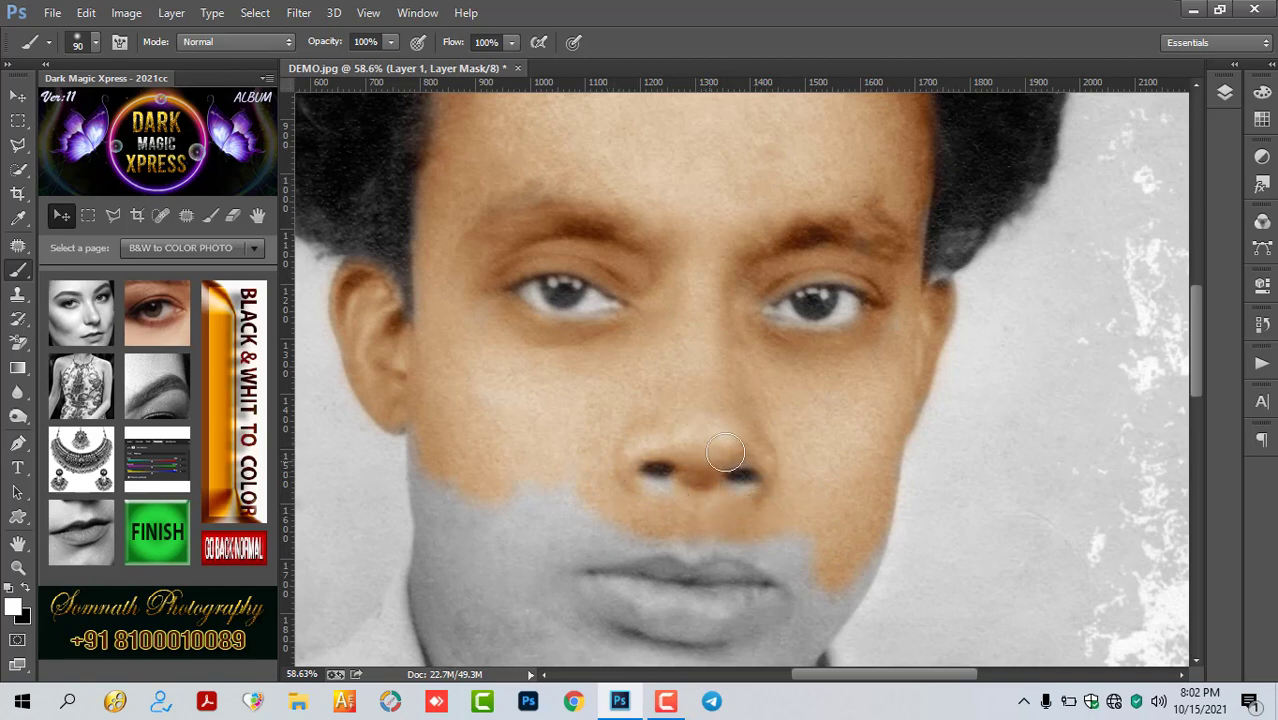
scroll(654, 517, "down", 1)
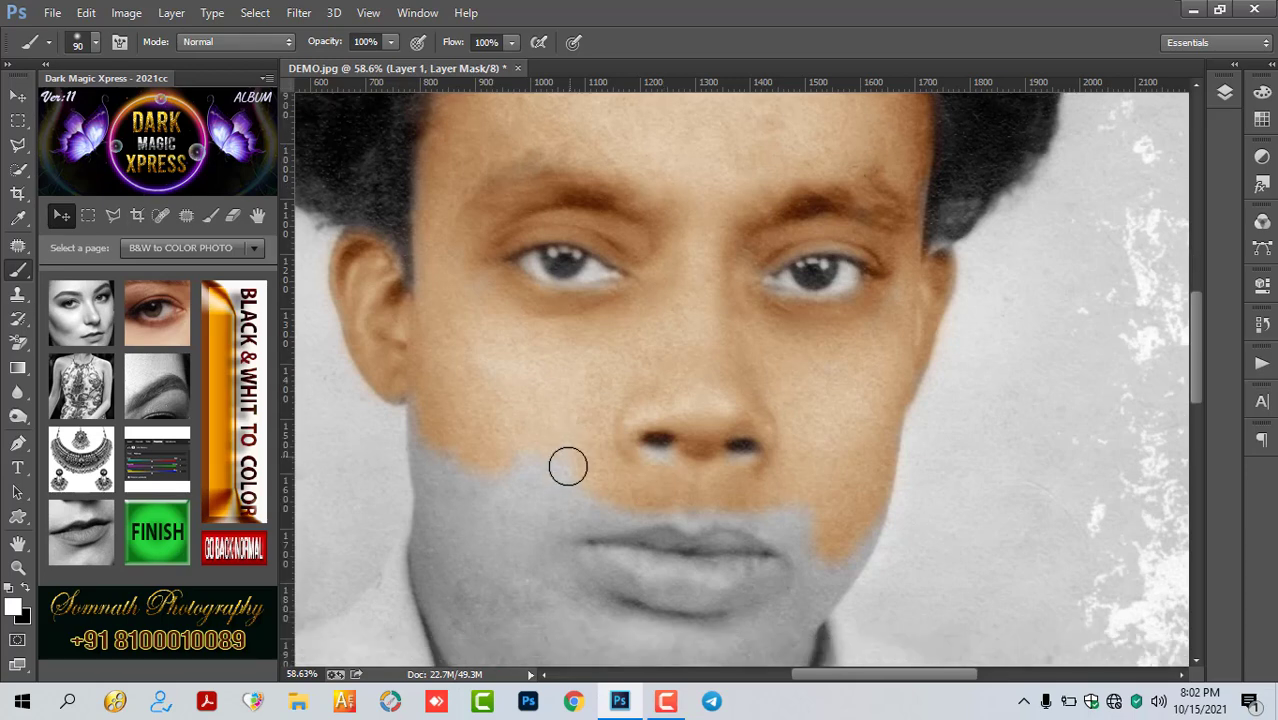
scroll(565, 462, "down", 3)
- Colour the lower cheek, upper lip, jaw and chin with skin tone
mouse_move(435, 372)
left_mouse_down()
mouse_move(476, 437)
mouse_move(587, 405)
mouse_move(800, 432)
mouse_move(819, 454)
mouse_move(859, 431)
mouse_move(819, 462)
mouse_move(646, 420)
mouse_move(548, 451)
mouse_move(605, 514)
mouse_move(582, 482)
mouse_move(680, 521)
mouse_move(776, 502)
mouse_move(805, 451)
mouse_move(676, 414)
mouse_move(717, 421)
left_mouse_up()
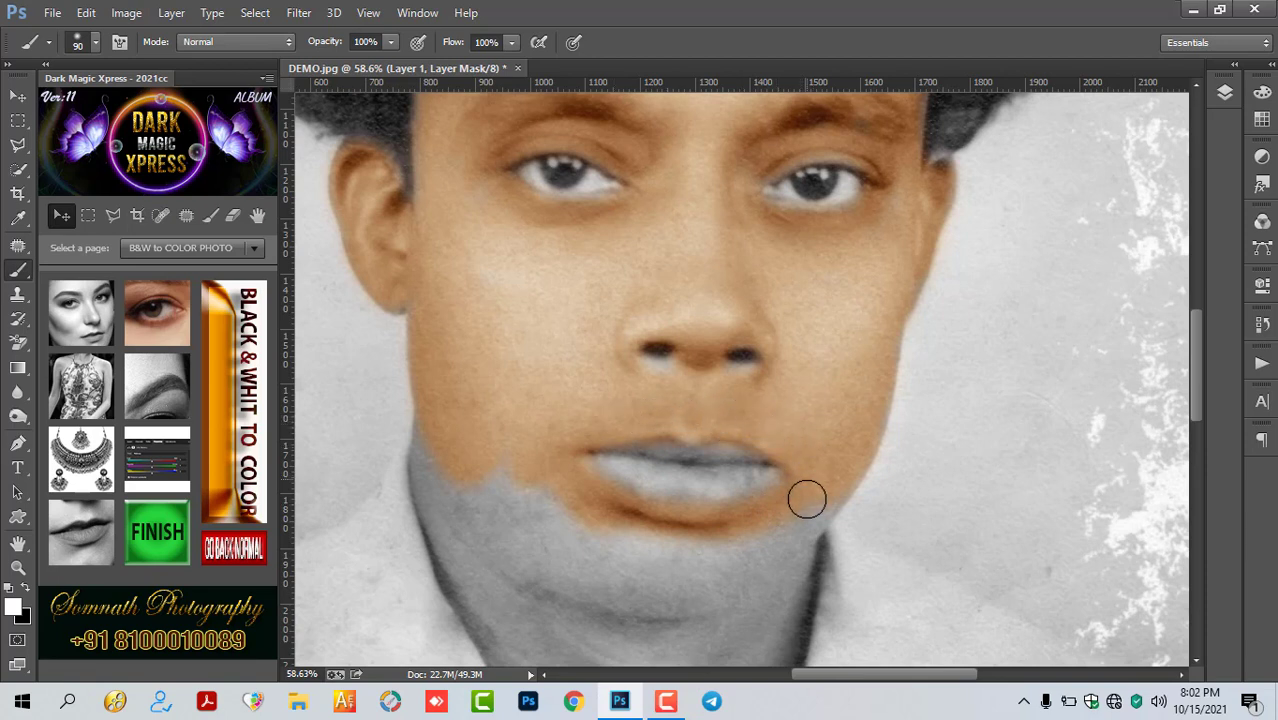
mouse_move(433, 430)
left_mouse_down()
mouse_move(482, 456)
mouse_move(474, 502)
mouse_move(579, 534)
mouse_move(598, 521)
left_mouse_up()
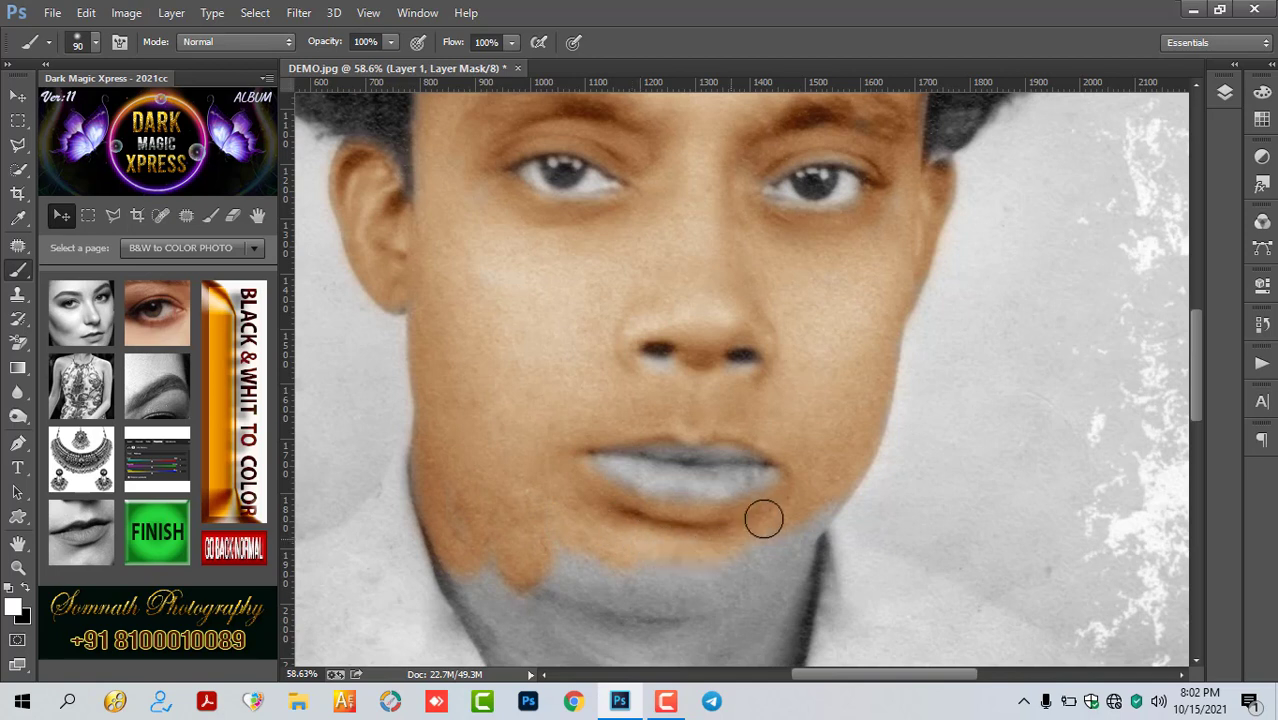
left_click_drag(633, 568, 779, 572)
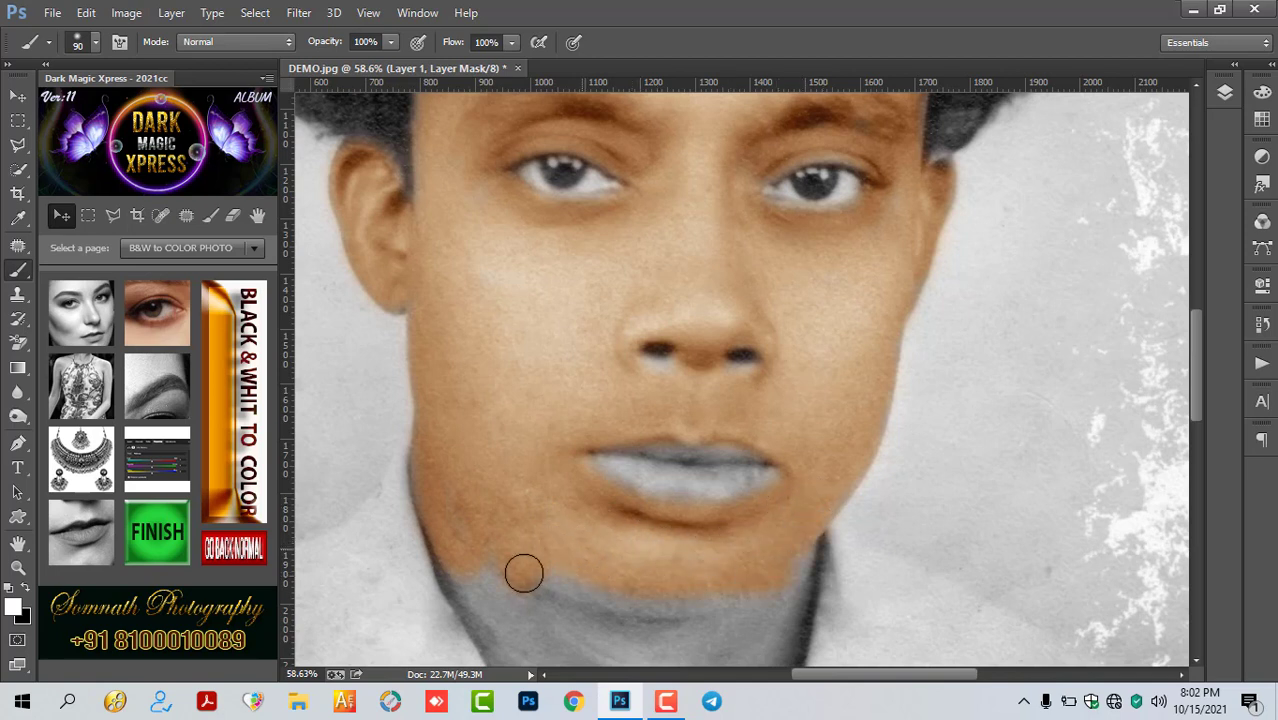
scroll(560, 540, "down", 1)
scroll(590, 519, "down", 1)
mouse_move(500, 511)
left_mouse_down()
mouse_move(454, 462)
mouse_move(508, 556)
mouse_move(536, 471)
mouse_move(603, 508)
mouse_move(745, 528)
mouse_move(803, 444)
left_mouse_up()
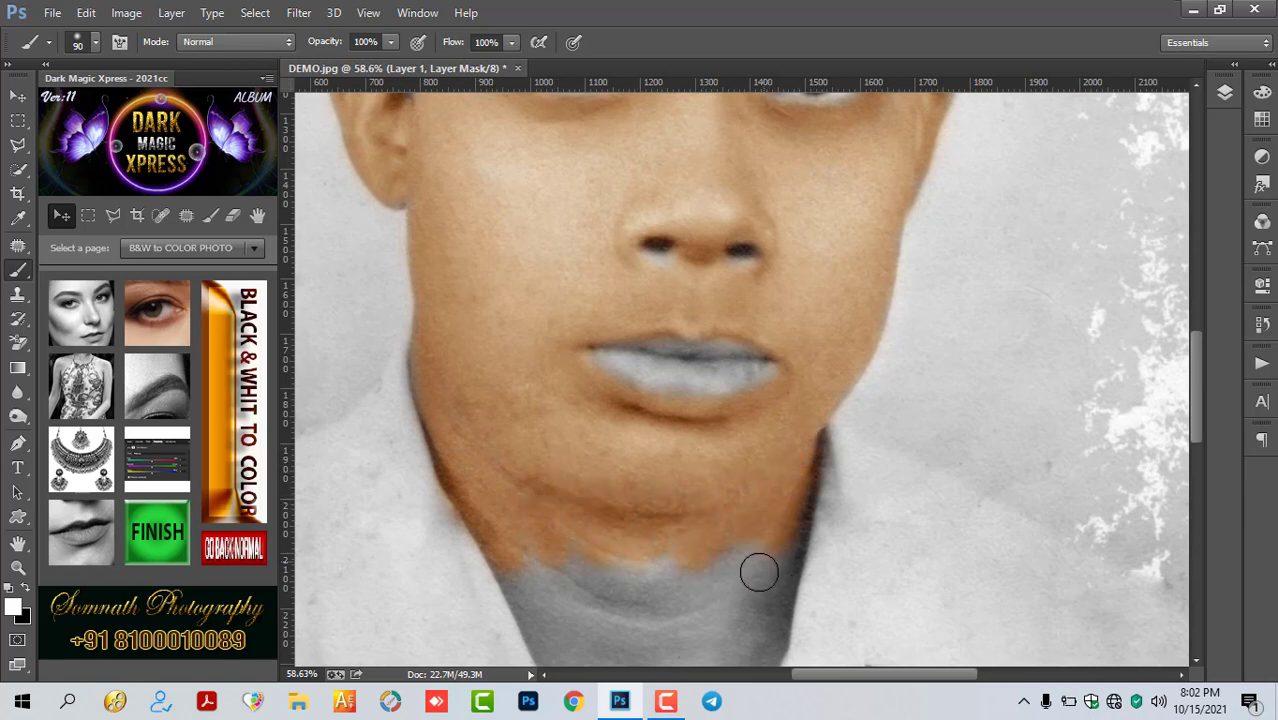
- Colour the neck down to the shirt collar, then zoom out to view the whole image
scroll(742, 456, "down", 1)
scroll(736, 448, "down", 1)
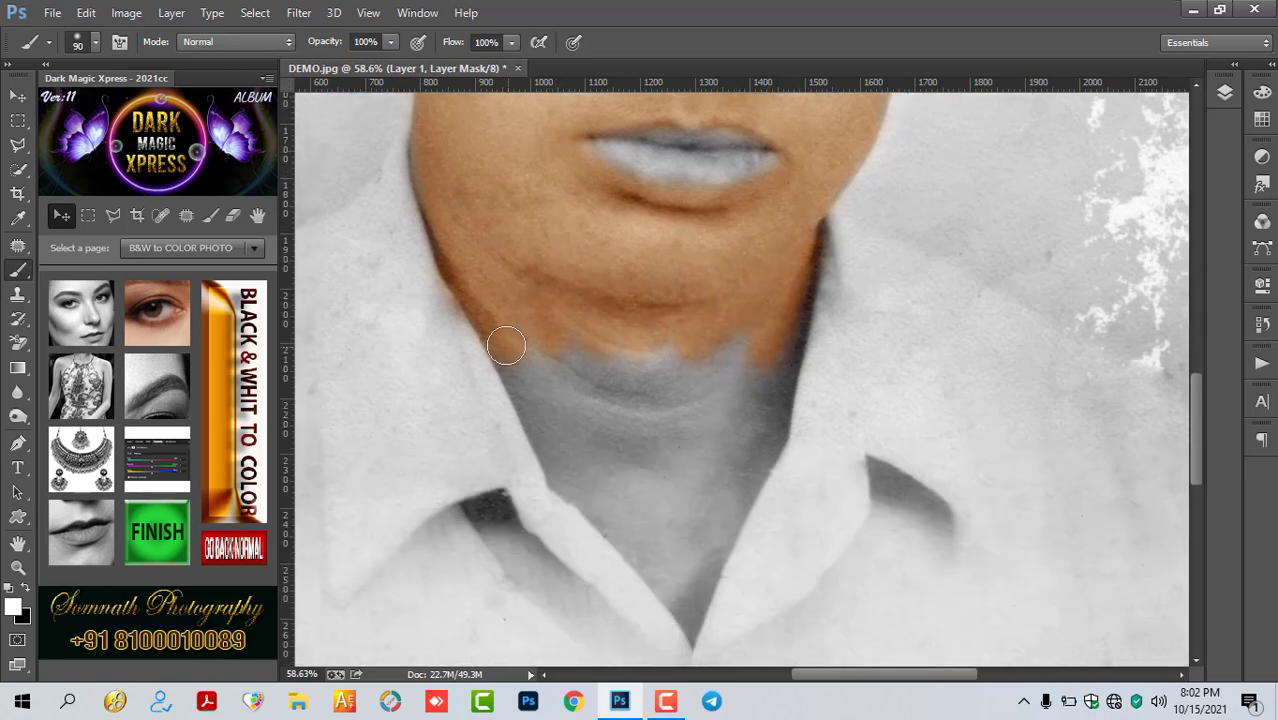
mouse_move(556, 456)
left_mouse_down()
mouse_move(571, 337)
mouse_move(625, 349)
mouse_move(690, 425)
mouse_move(715, 430)
mouse_move(768, 347)
mouse_move(764, 427)
left_mouse_up()
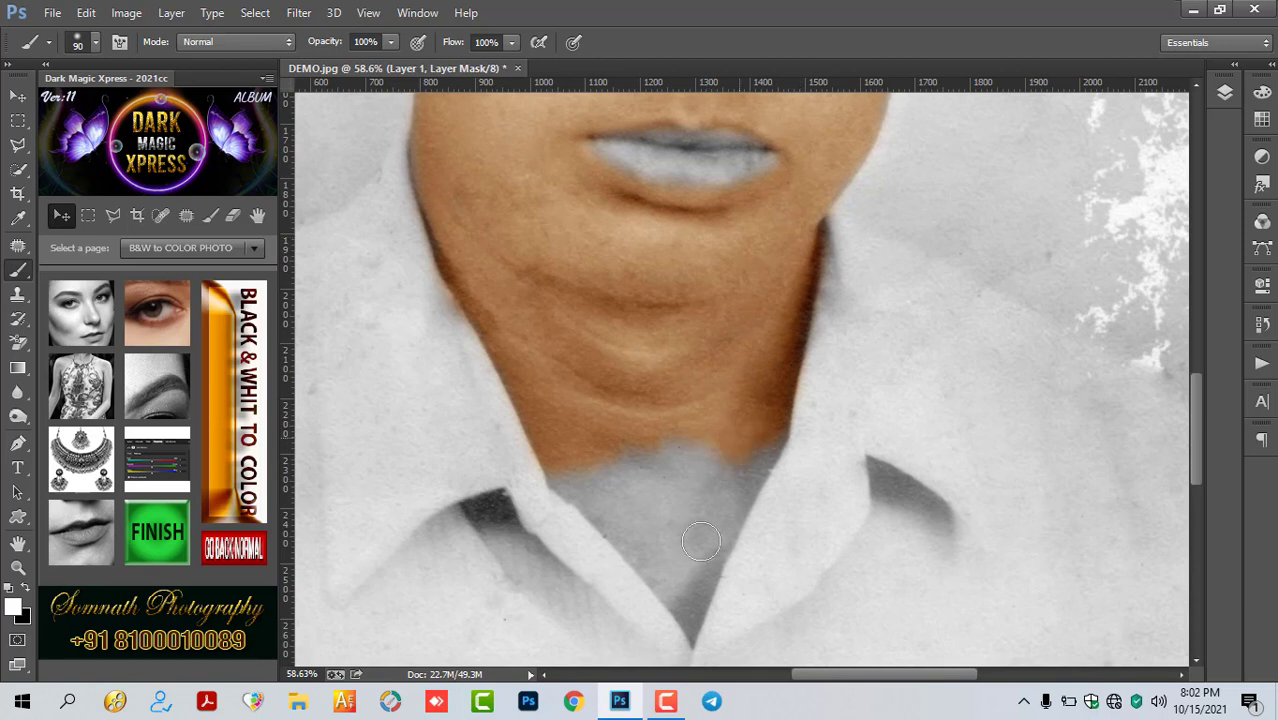
mouse_move(701, 541)
left_mouse_down()
mouse_move(722, 478)
mouse_move(742, 462)
mouse_move(579, 467)
mouse_move(627, 485)
left_mouse_up()
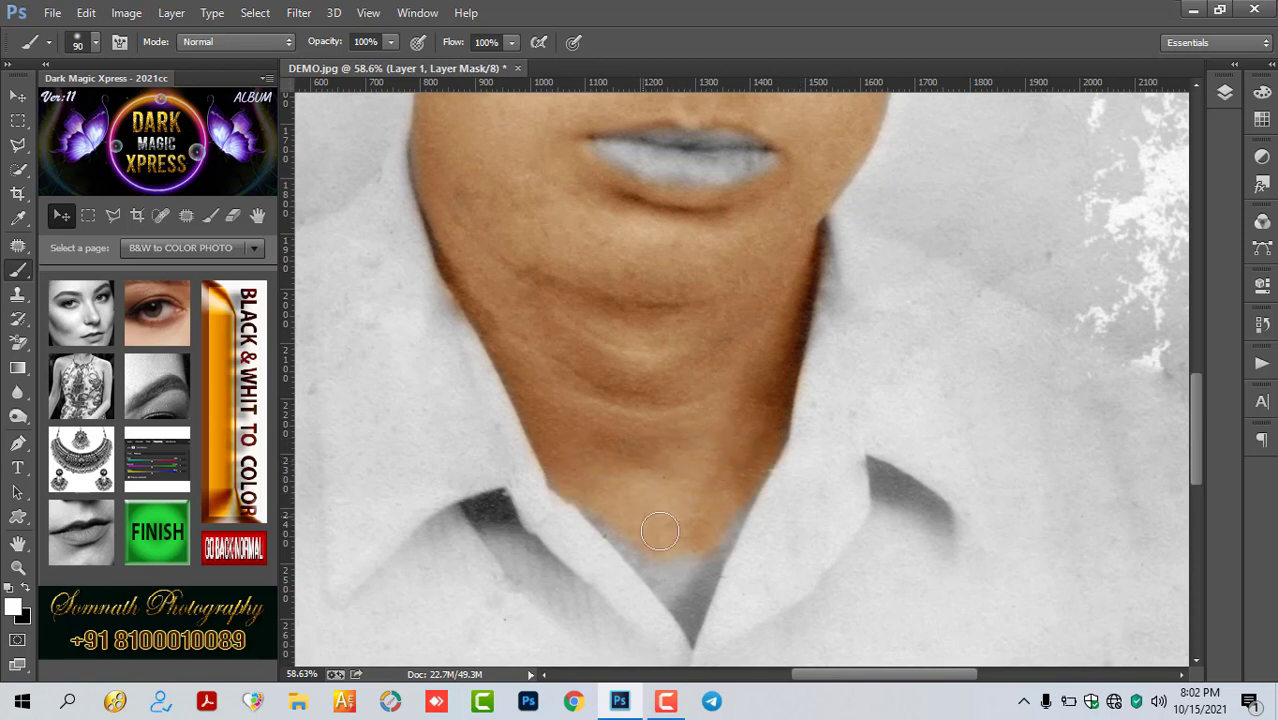
scroll(660, 531, "down", 4)
mouse_move(598, 310)
left_mouse_down()
mouse_move(659, 369)
mouse_move(722, 329)
mouse_move(697, 365)
mouse_move(630, 342)
mouse_move(663, 379)
left_mouse_up()
key("bracketleft")
key("bracketleft")
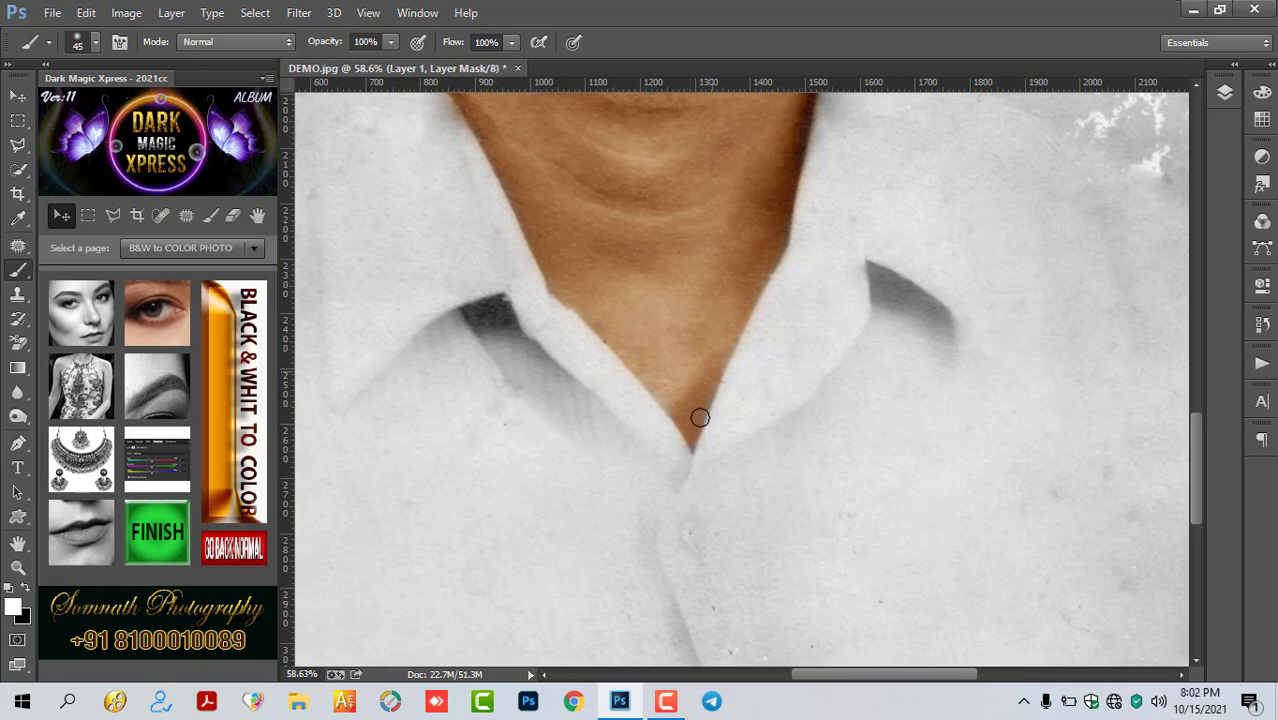
scroll(733, 335, "up", 3)
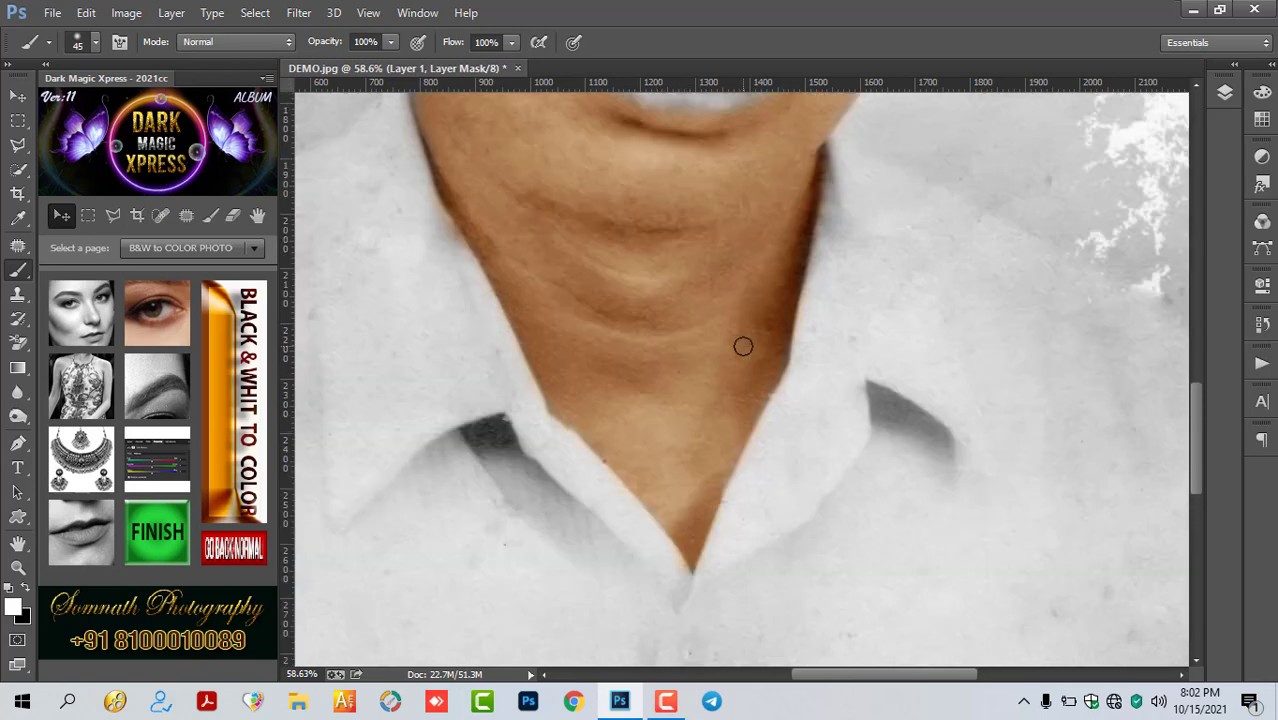
scroll(742, 345, "up", 3)
scroll(742, 357, "up", 3)
scroll(736, 411, "up", 2)
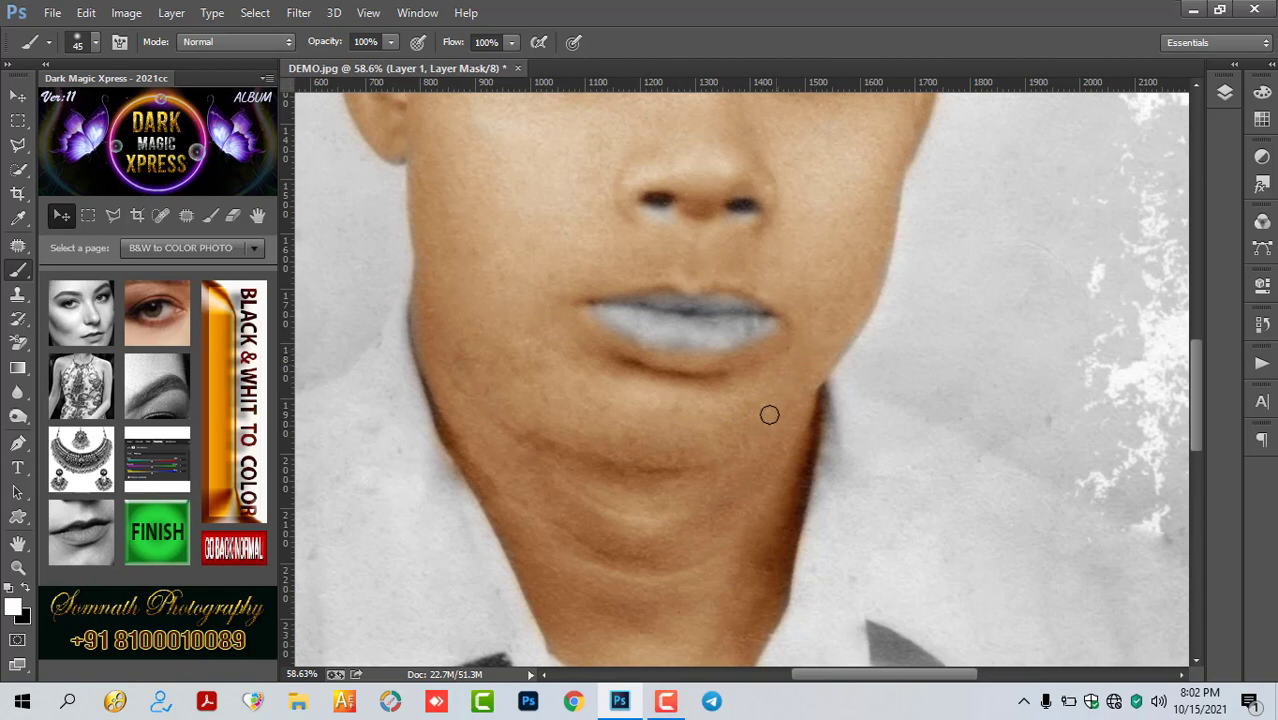
scroll(763, 414, "down", 5)
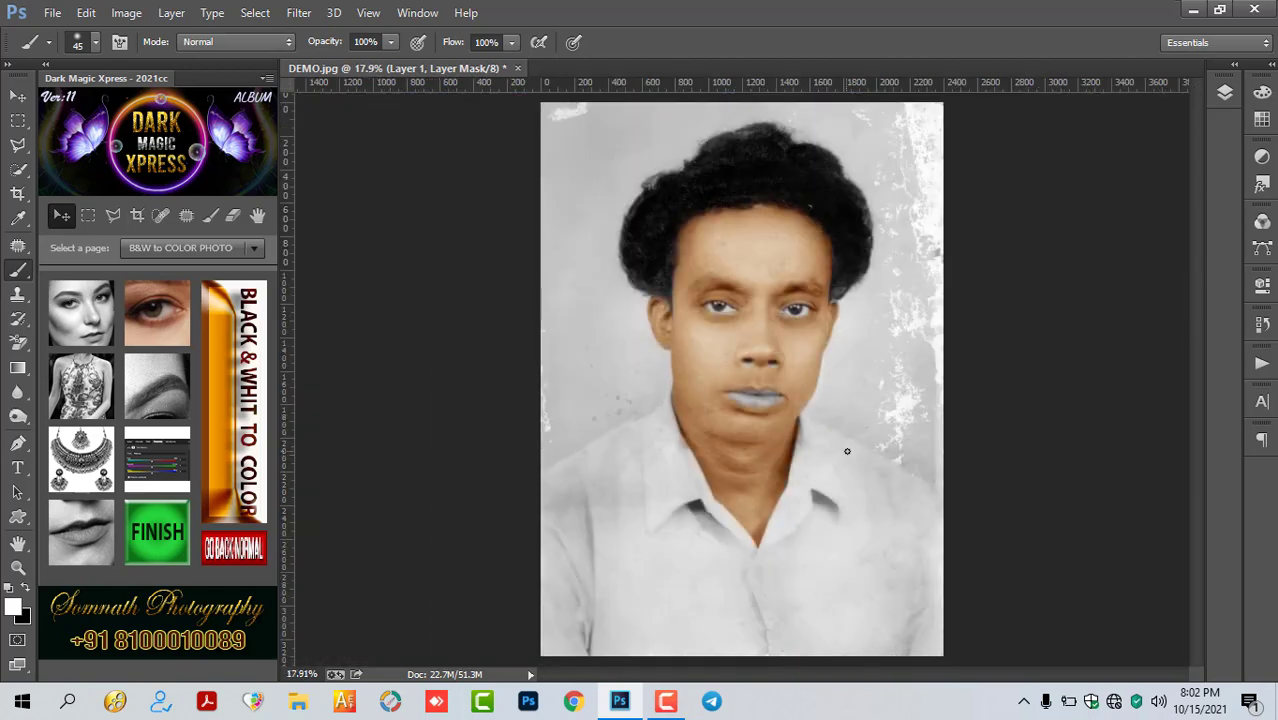
- Balance the skin colour: midtones toward red, shadows toward yellow, highlights toward blue and cyan
left_click(160, 470)
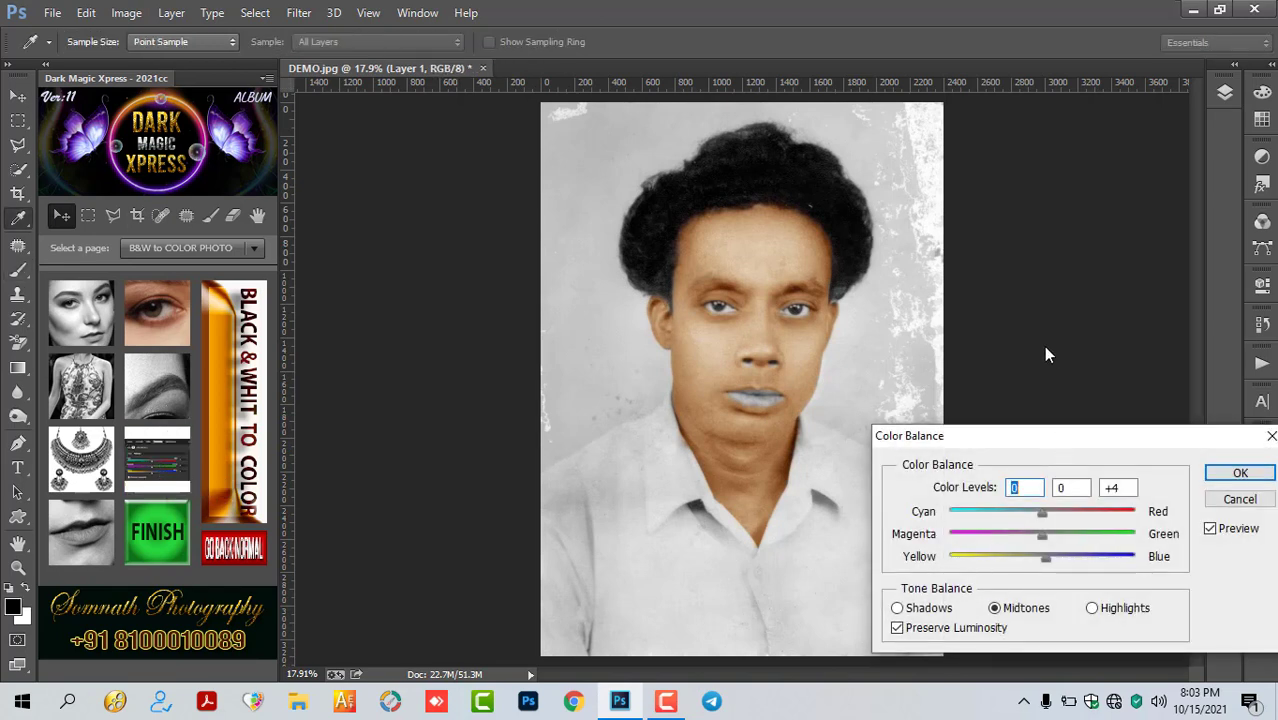
left_click_drag(1063, 447, 1041, 316)
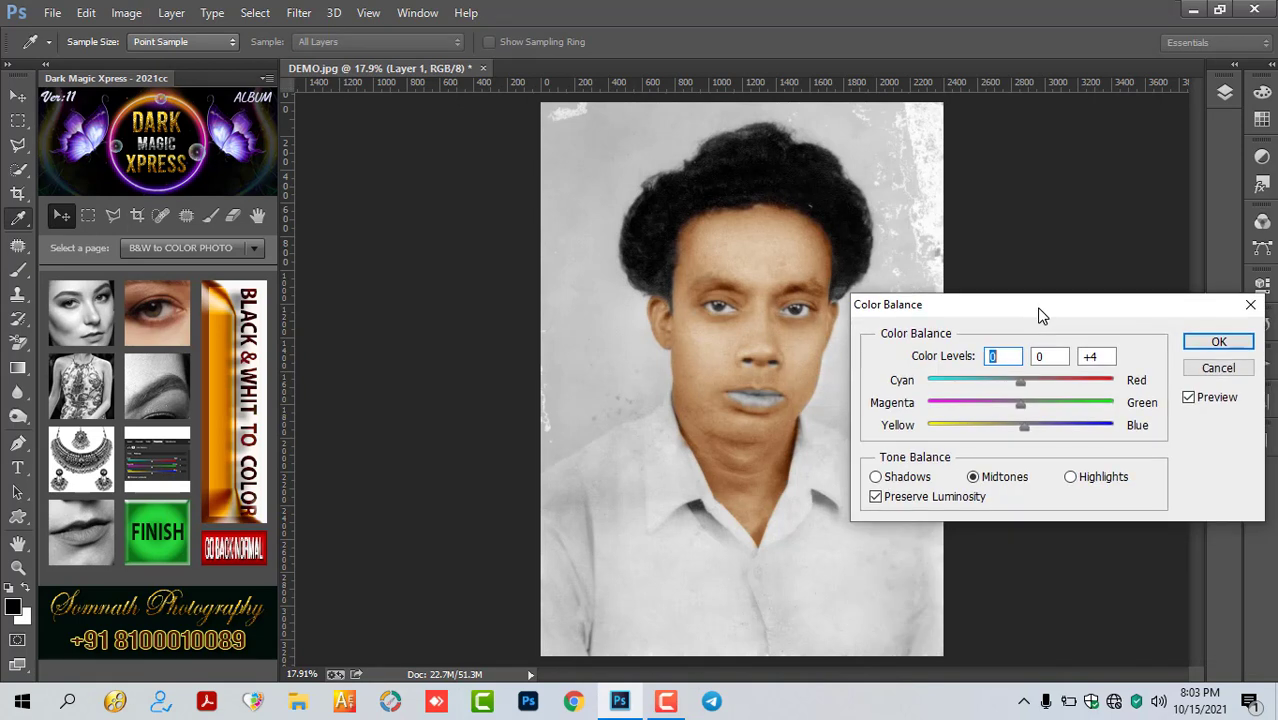
left_click(1036, 427)
left_click_drag(1022, 381, 1036, 381)
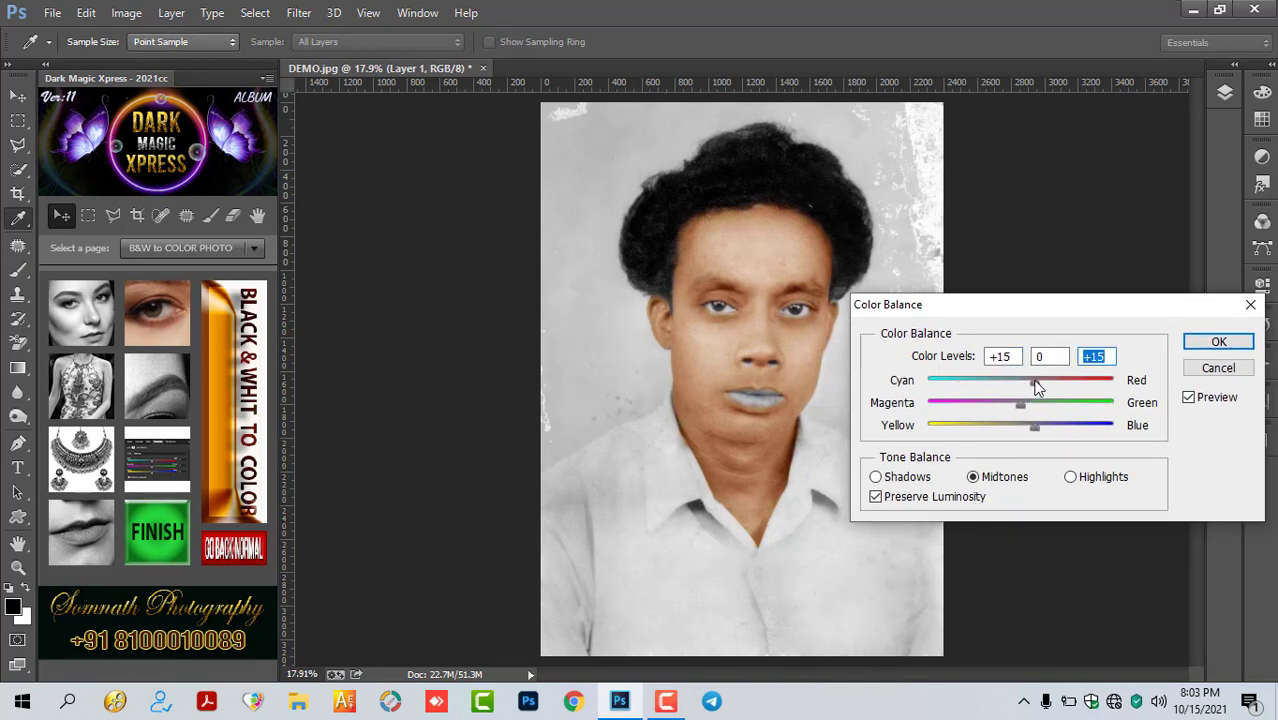
left_click(880, 477)
left_click_drag(1021, 429, 1014, 429)
left_click(1071, 477)
left_click_drag(1023, 428, 1027, 428)
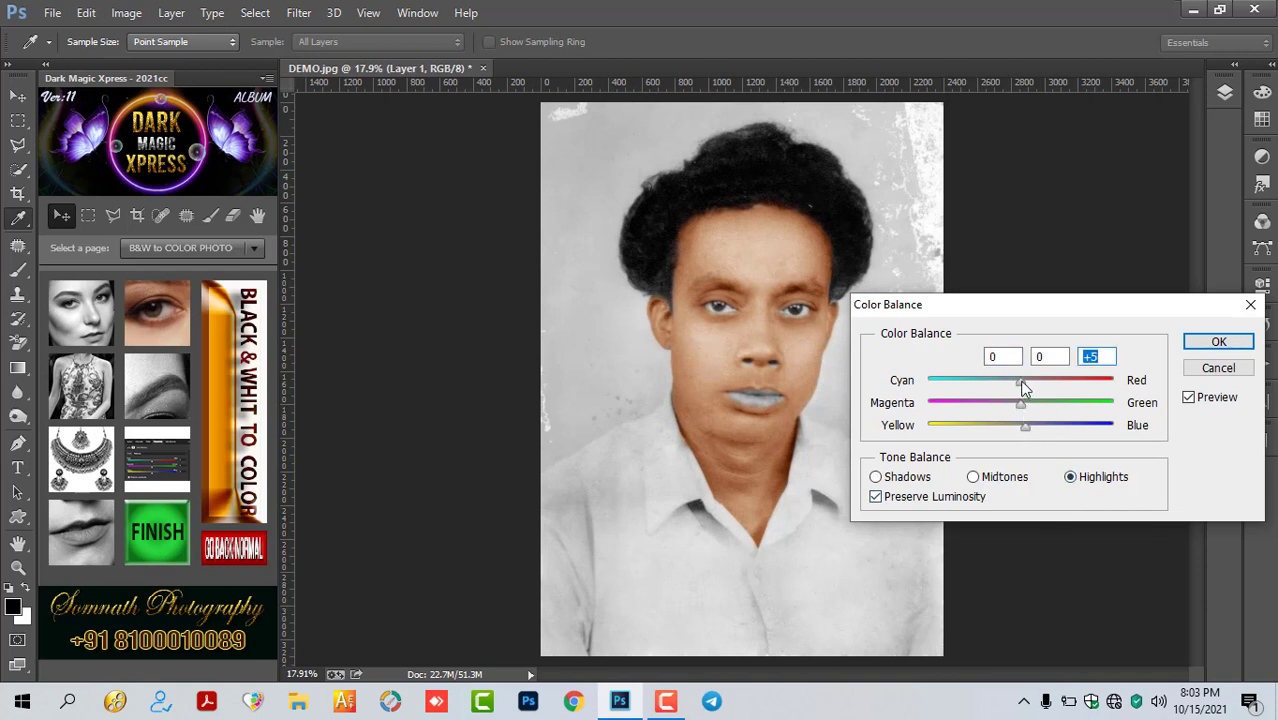
left_click_drag(1023, 384, 1014, 382)
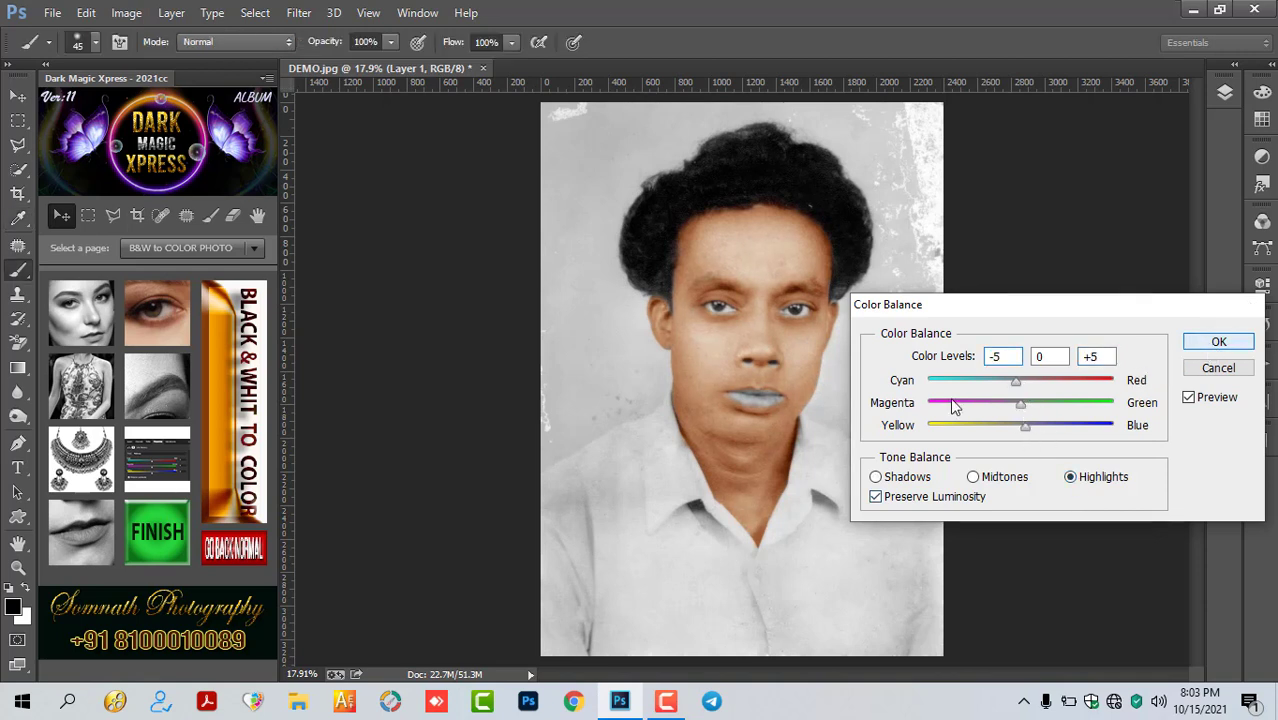
key("Return")
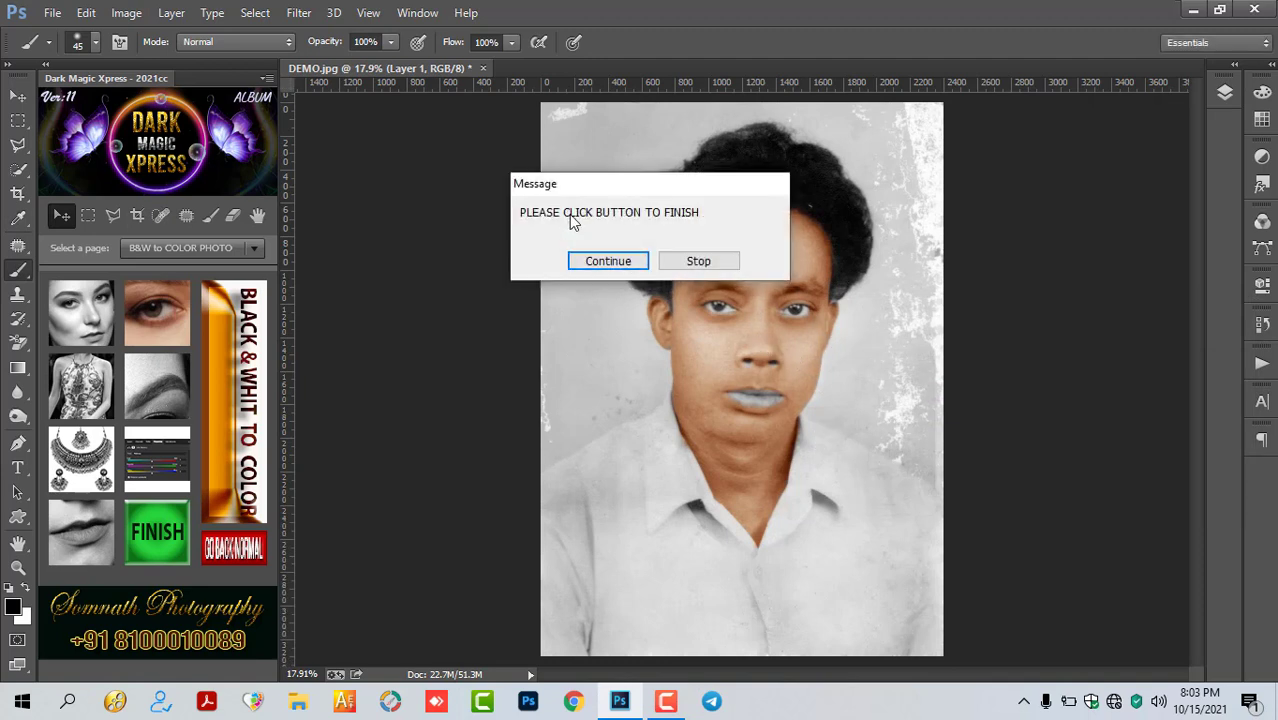
- Dismiss the finish reminder and flatten the skin colour layer with FINISH
left_click(608, 261)
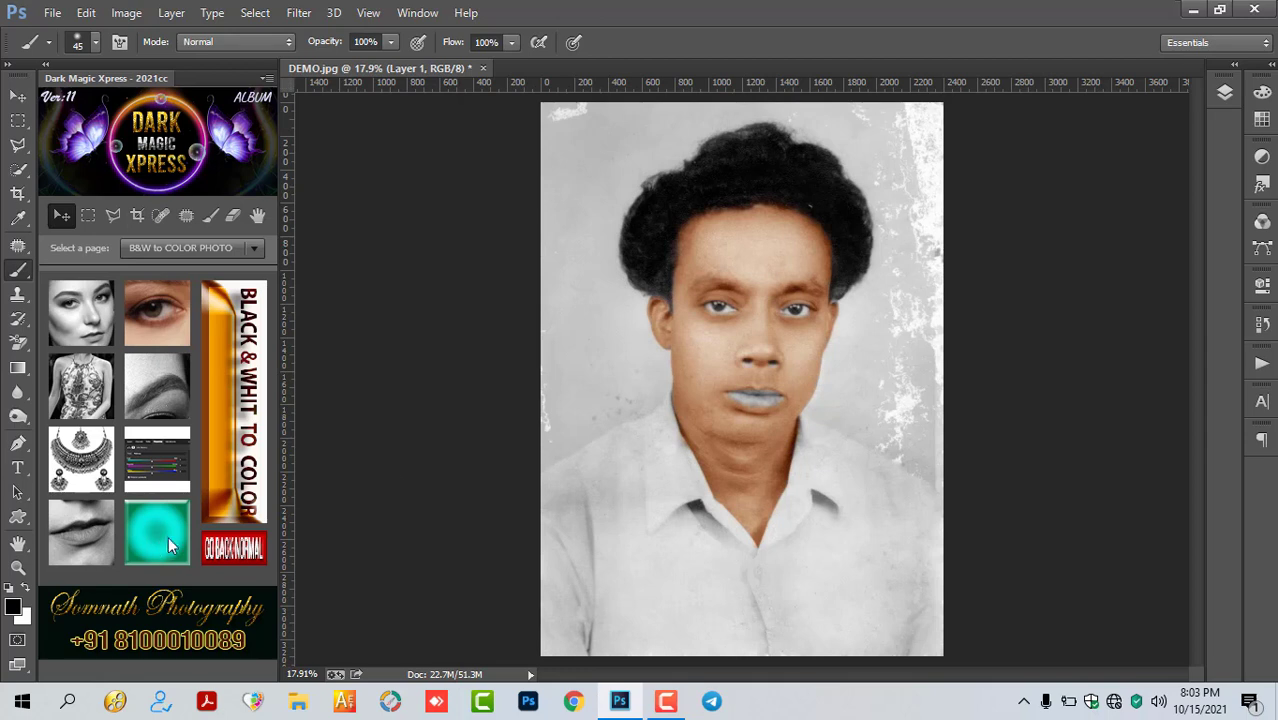
left_click(168, 536)
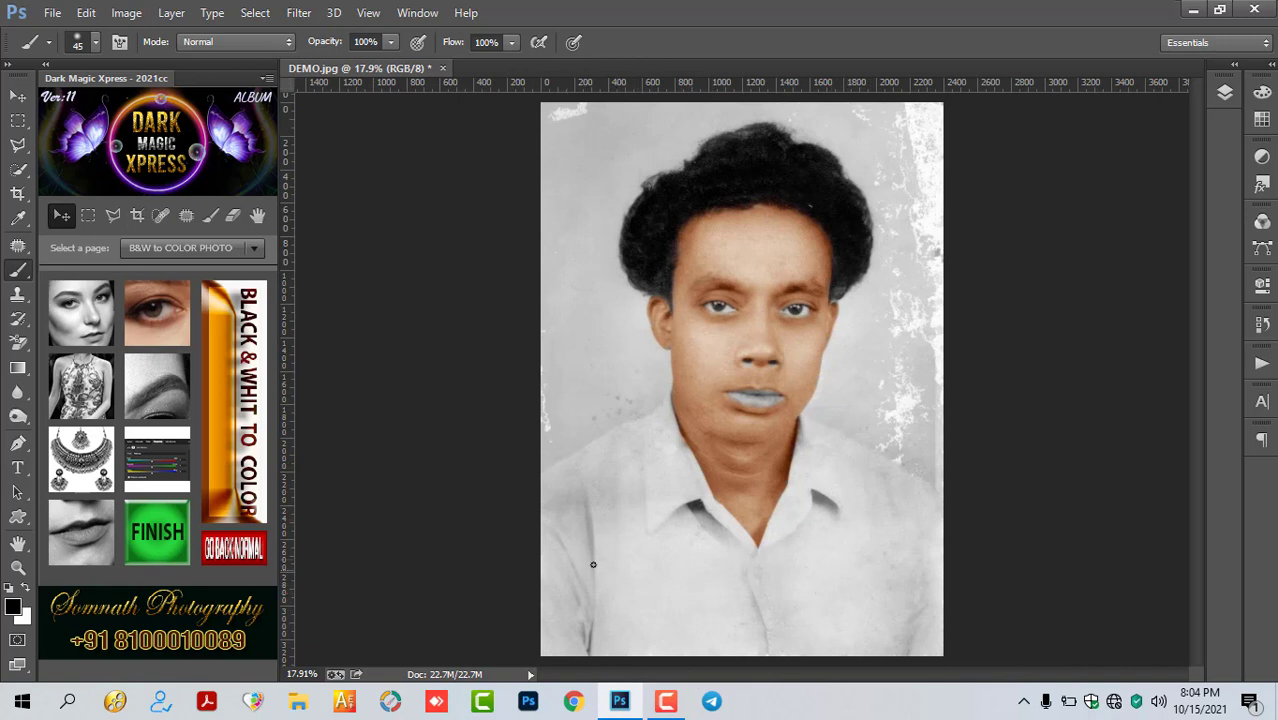
- Tint the shirt via Cloth Color, shifting midtones, shadows and highlights toward cyan and blue
left_click(85, 393)
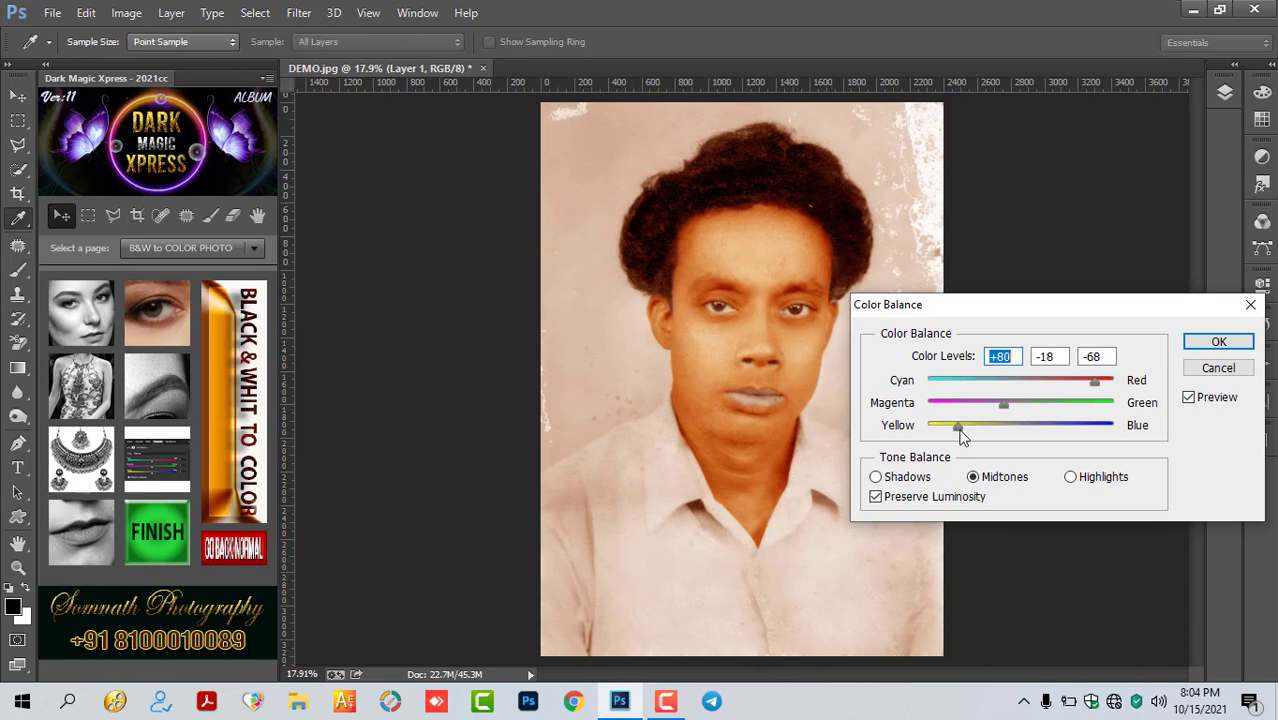
left_click_drag(1018, 432, 1070, 431)
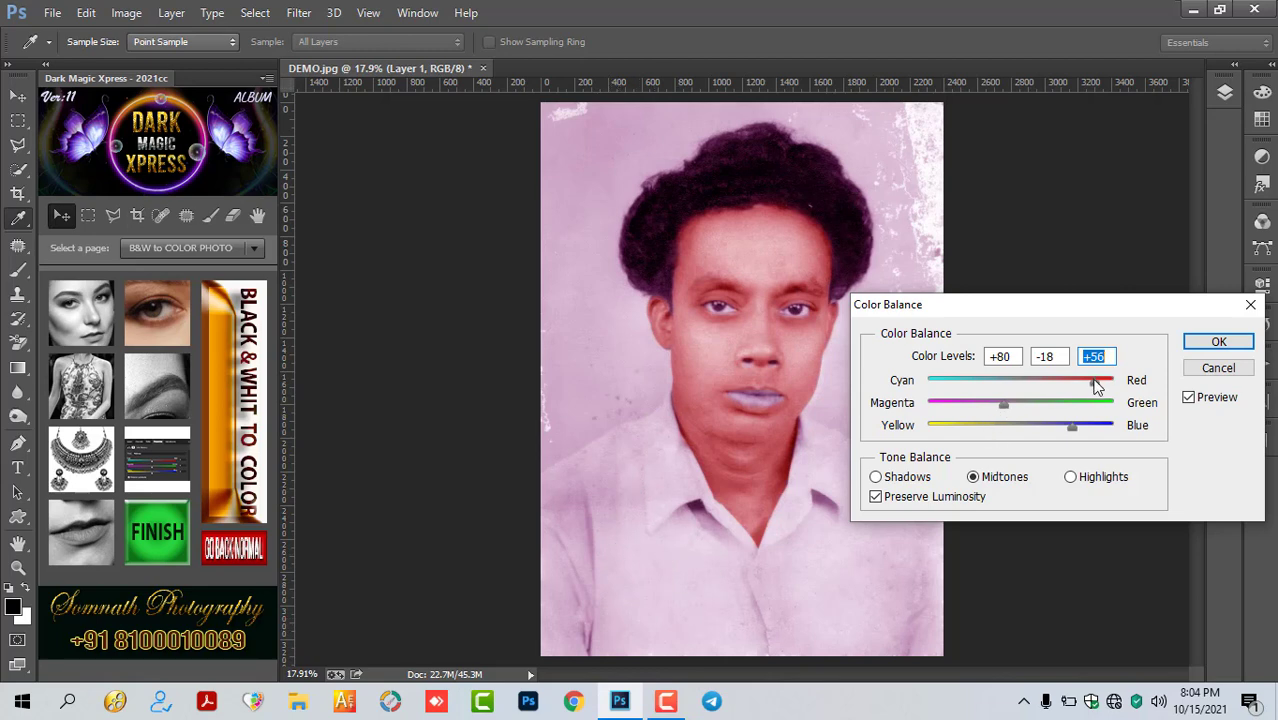
mouse_move(1097, 386)
left_mouse_down()
mouse_move(968, 410)
mouse_move(980, 410)
left_mouse_up()
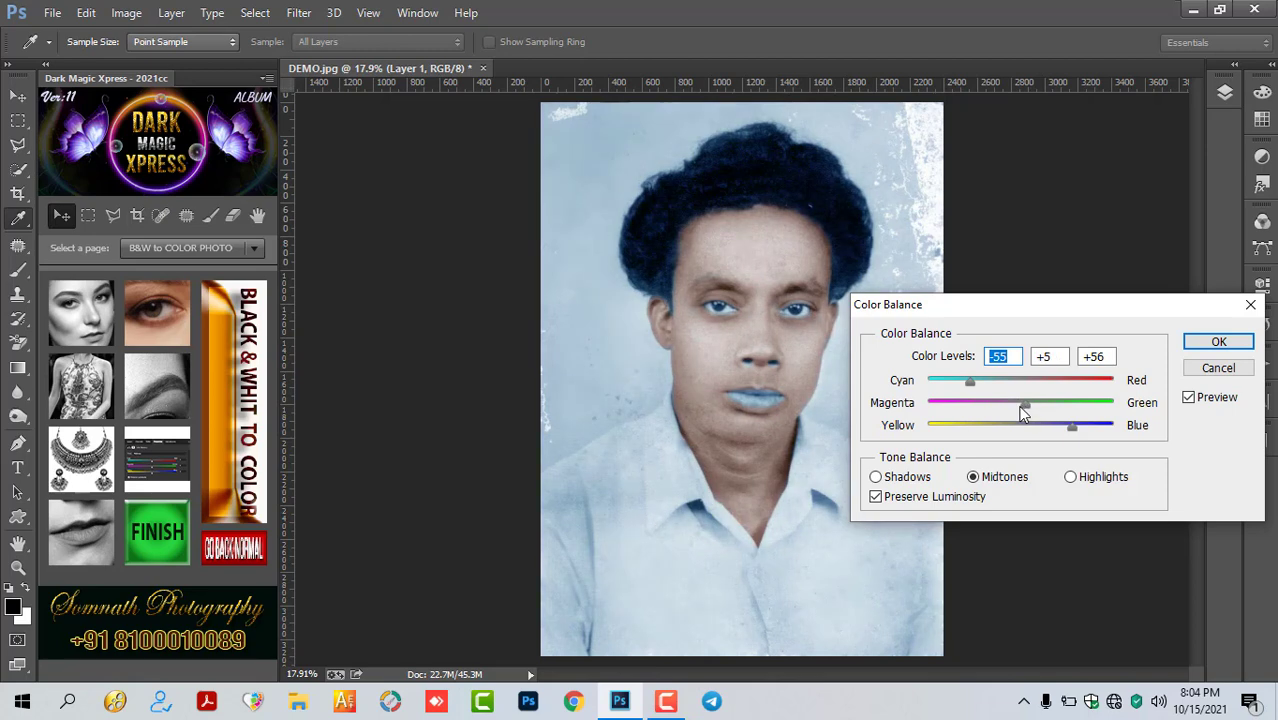
key("Tab")
key("ctrl+1")
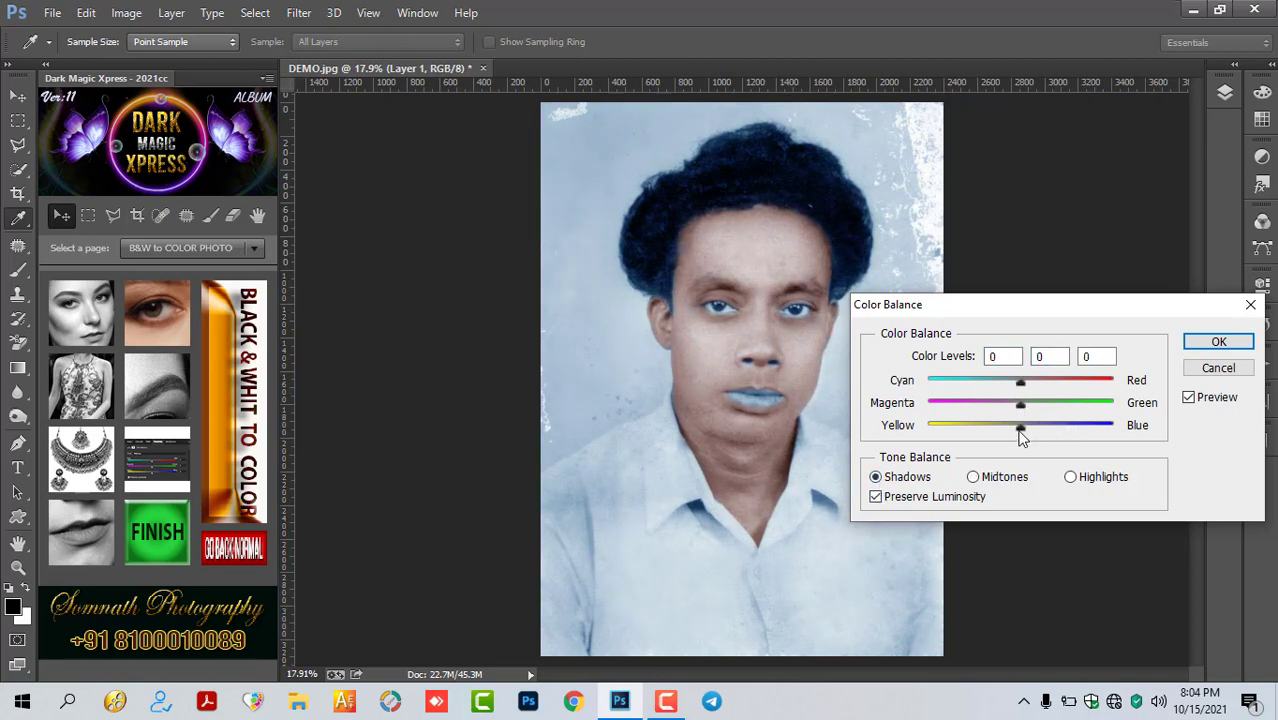
left_click_drag(1020, 430, 1038, 425)
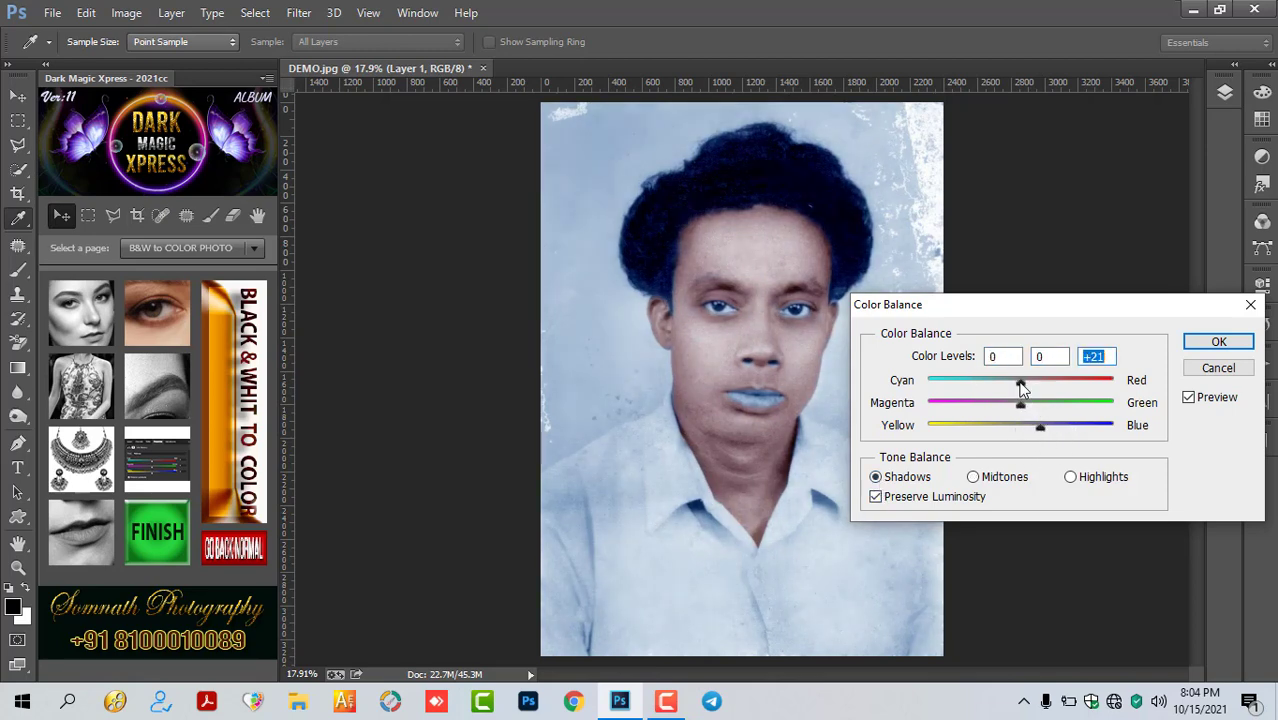
left_click_drag(1003, 386, 1012, 386)
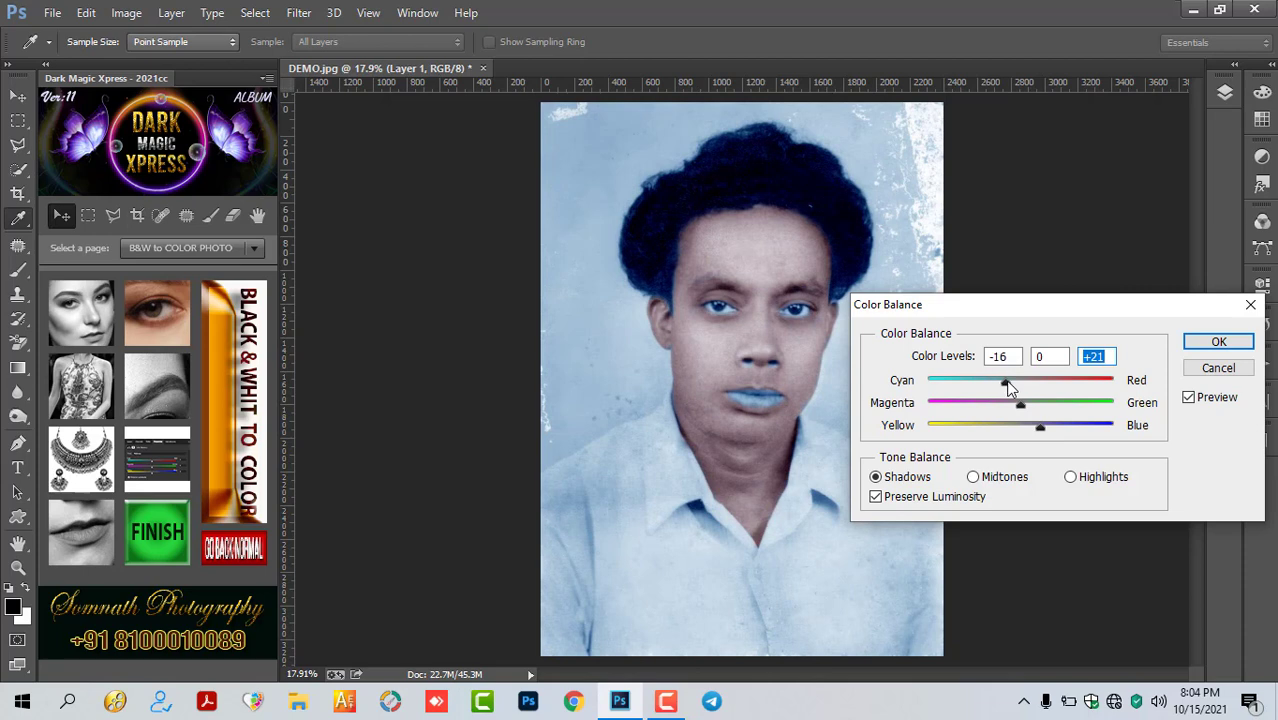
left_click(1071, 477)
left_click_drag(1021, 386, 1001, 383)
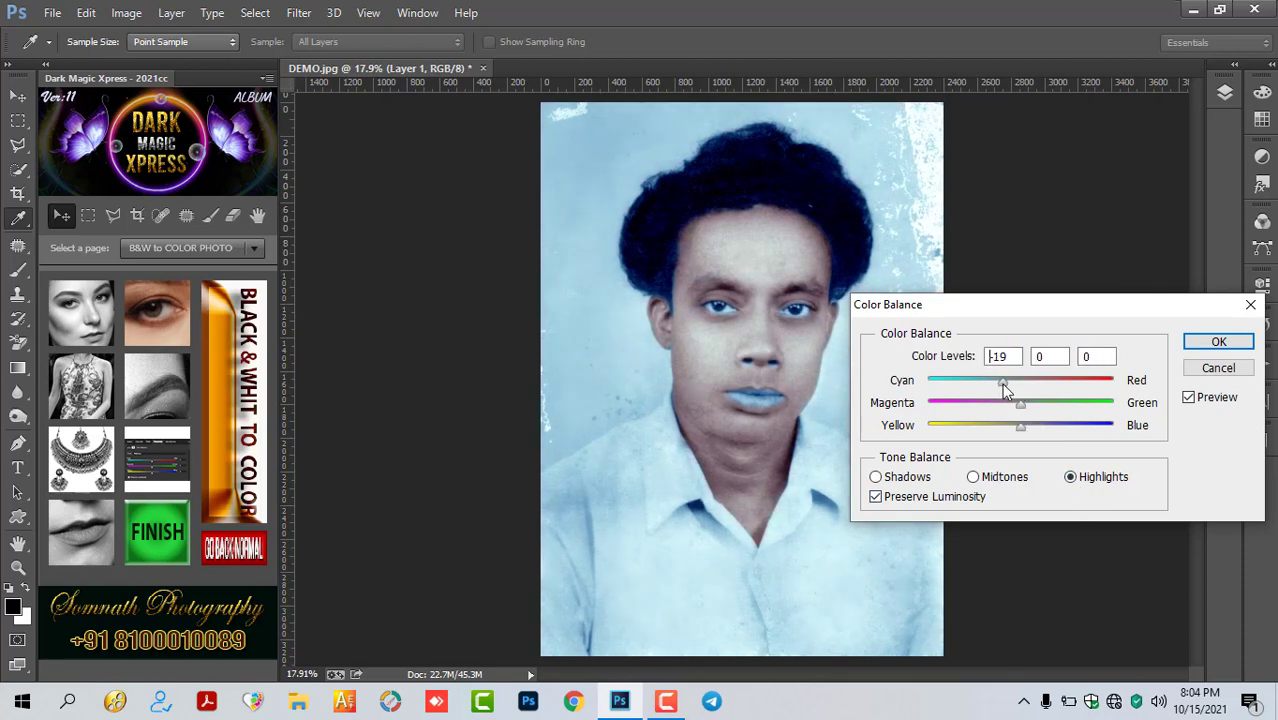
left_click(1047, 430)
left_click(1219, 342)
key("b")
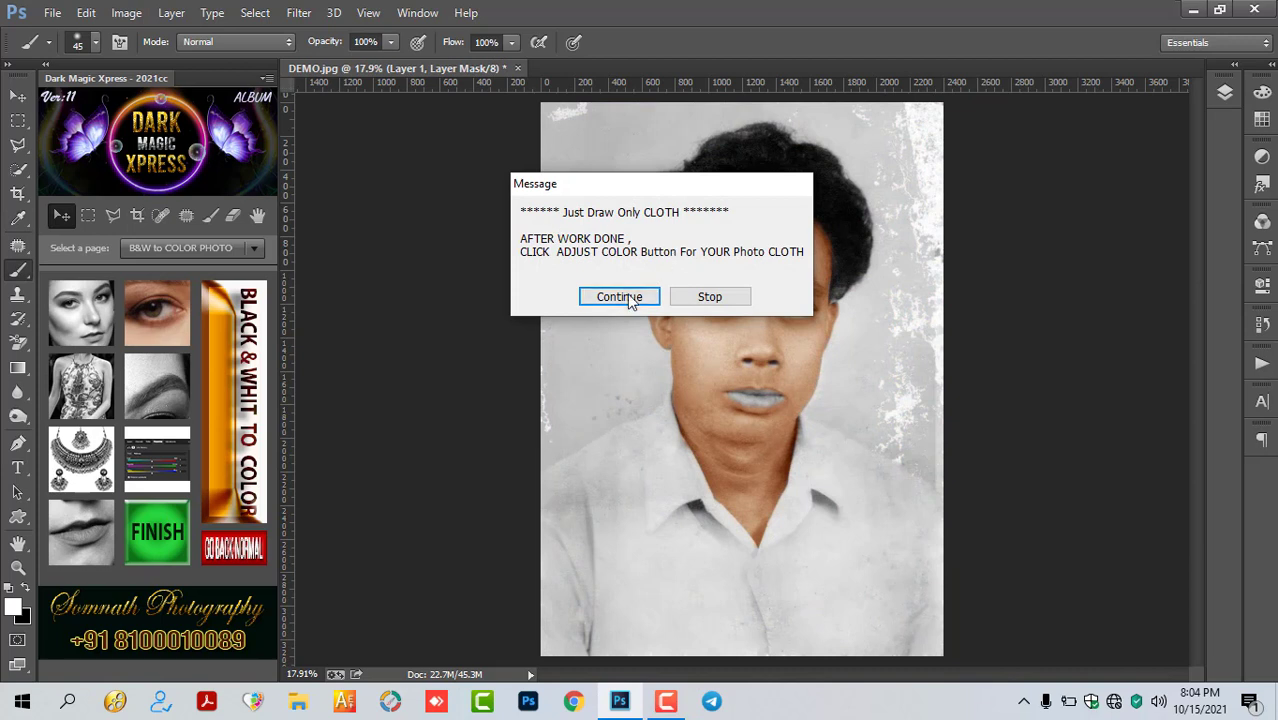
- Paint light blue along the shirt's shoulder, neck and collar edges with a 50 px brush
left_click(619, 298)
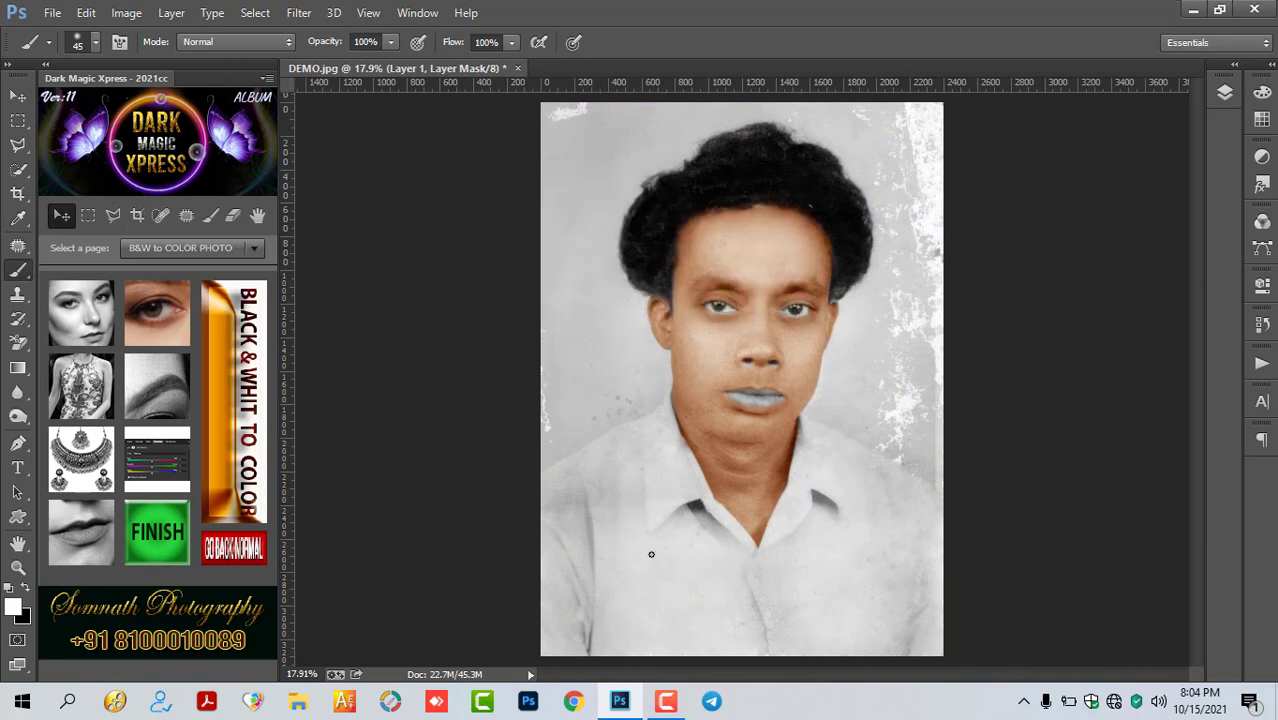
scroll(651, 543, "up", 3)
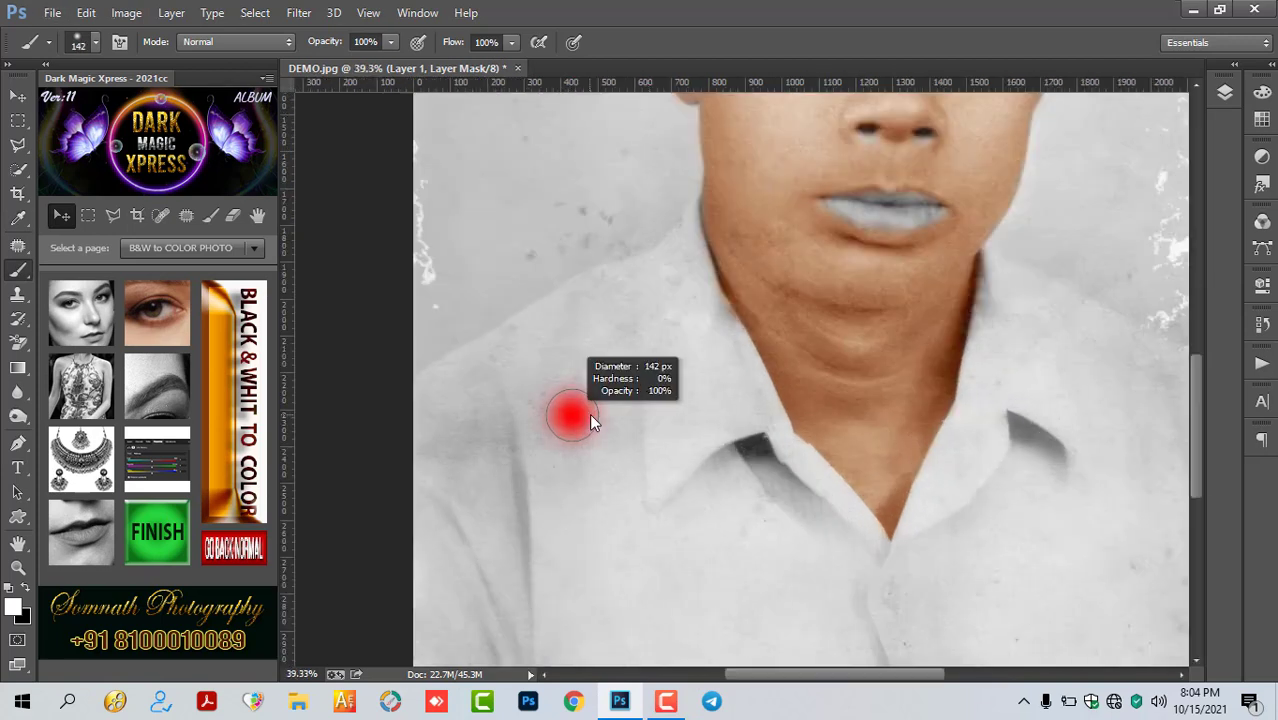
left_click_drag(591, 404, 549, 381)
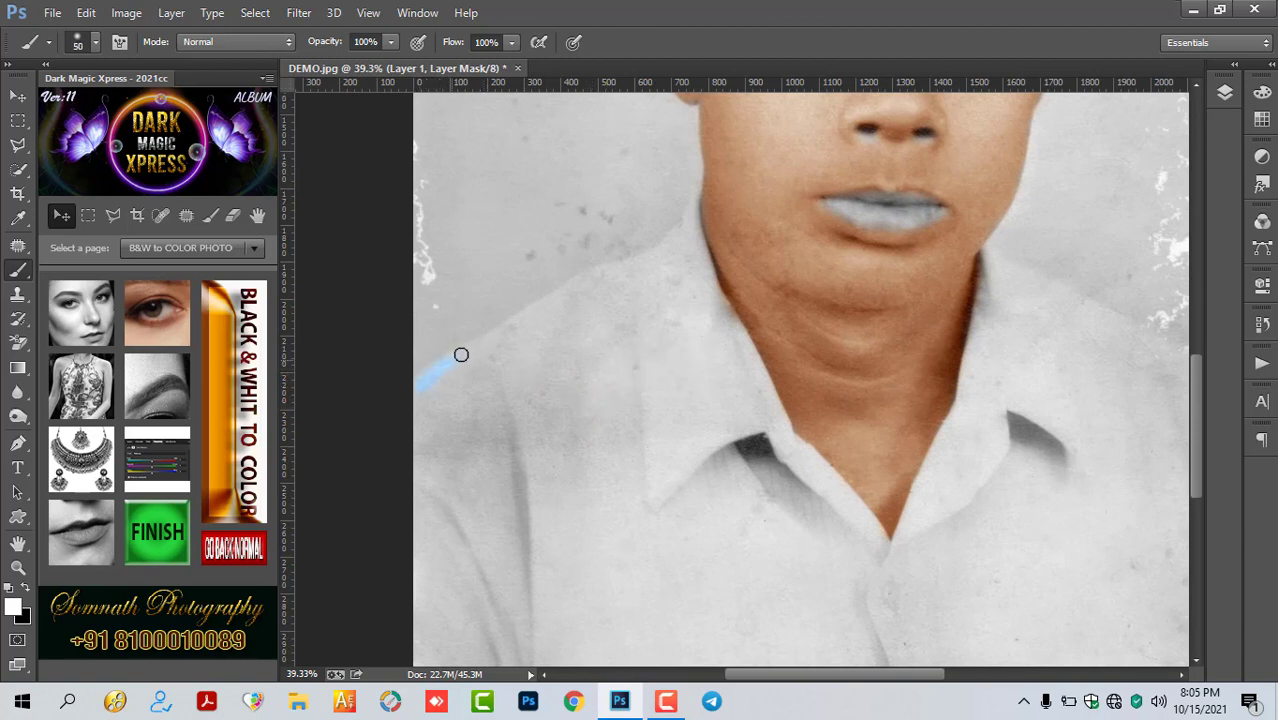
mouse_move(496, 334)
left_mouse_down()
mouse_move(671, 244)
mouse_move(702, 180)
mouse_move(693, 205)
left_mouse_up()
key("x")
key("x")
mouse_move(992, 258)
left_mouse_down()
mouse_move(1058, 280)
mouse_move(1162, 346)
left_mouse_up()
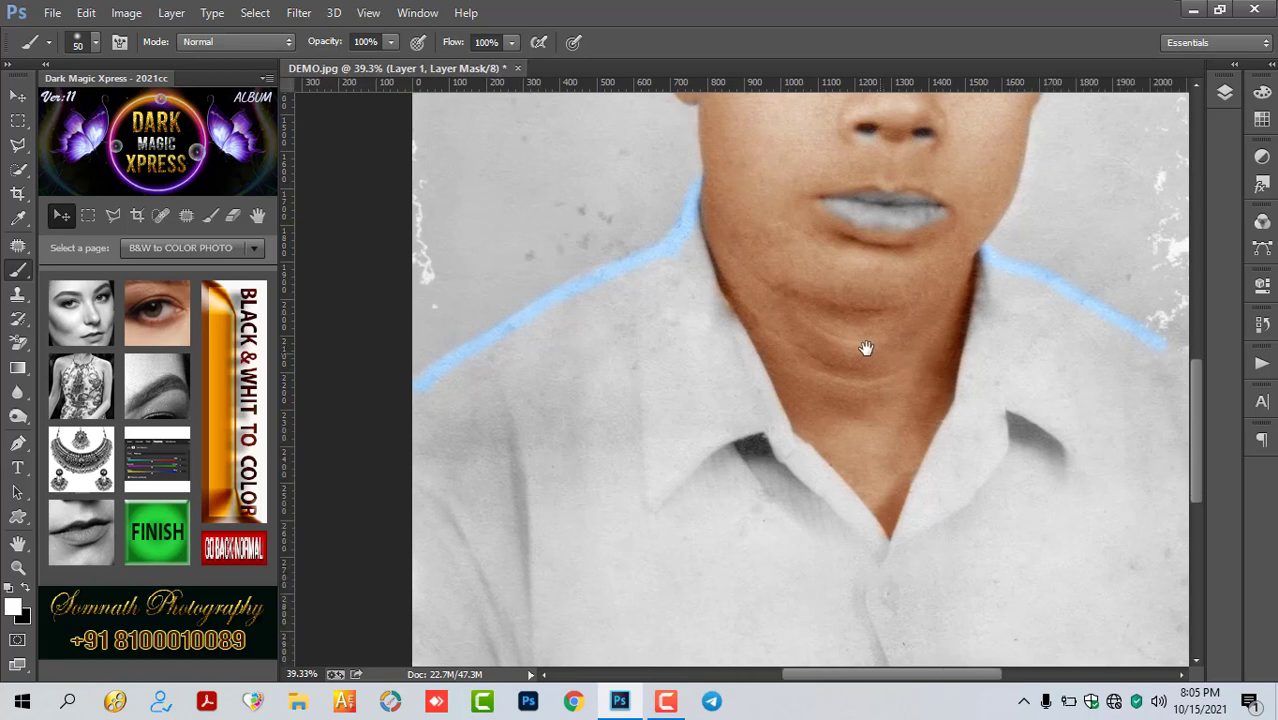
scroll(864, 348, "right", 5)
left_click_drag(955, 344, 1003, 372)
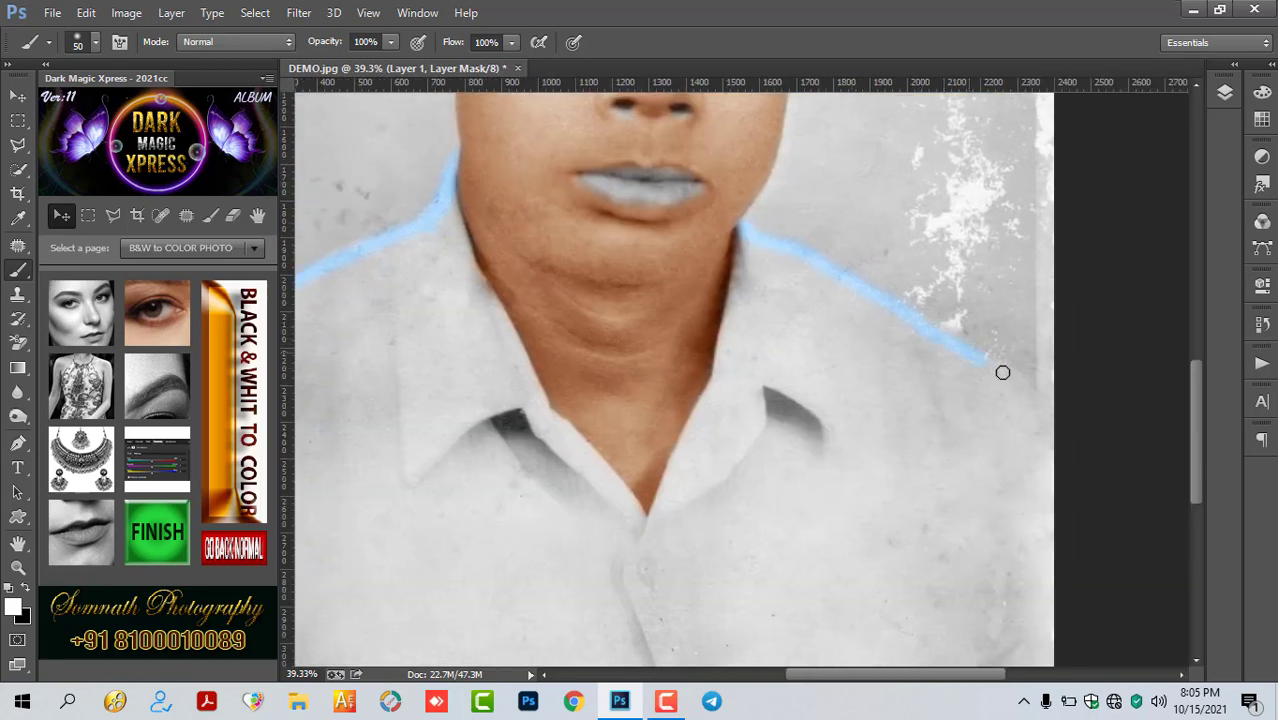
mouse_move(744, 230)
left_mouse_down()
mouse_move(713, 397)
mouse_move(648, 537)
left_mouse_up()
left_click_drag(597, 469, 545, 411)
mouse_move(593, 462)
left_mouse_down()
mouse_move(473, 287)
mouse_move(448, 208)
left_mouse_up()
- Enlarge the brush to 322 px and fill the rest of the shirt light blue
scroll(508, 382, "down", 2)
mouse_move(453, 502)
left_mouse_down()
mouse_move(478, 494)
mouse_move(397, 474)
left_mouse_up()
mouse_move(386, 409)
left_mouse_down()
mouse_move(328, 579)
mouse_move(480, 600)
left_mouse_up()
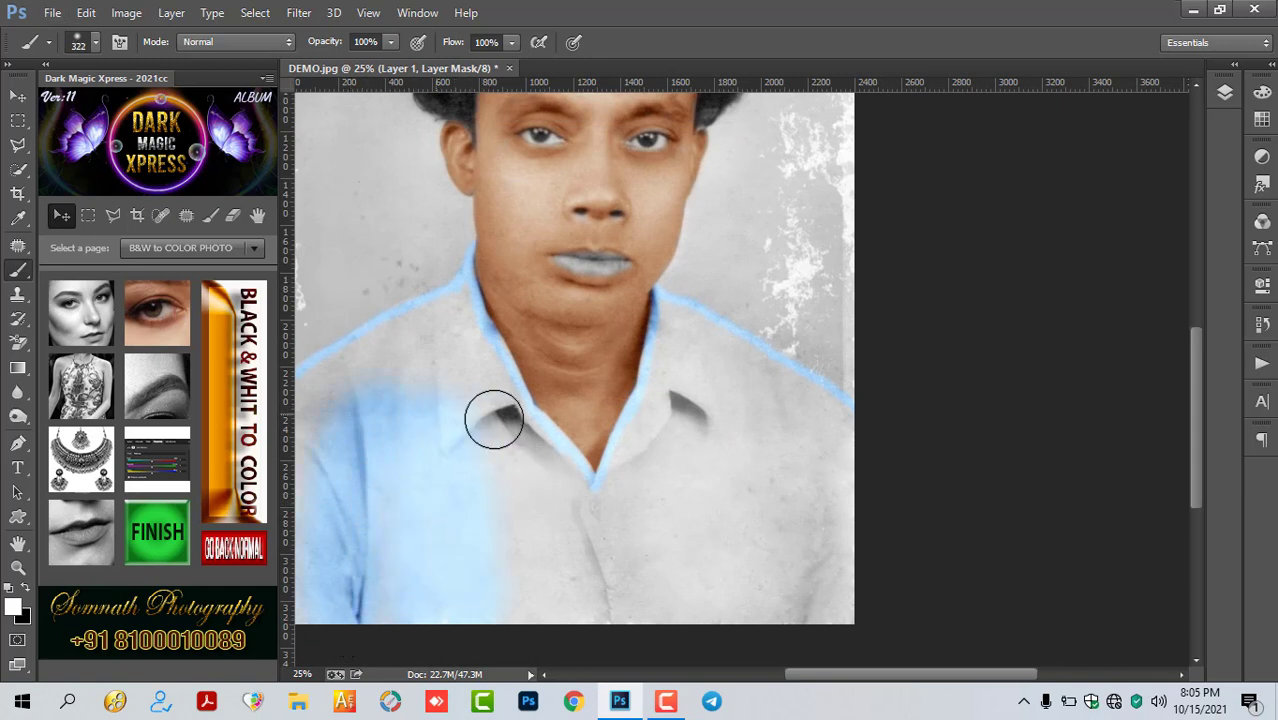
mouse_move(493, 418)
left_mouse_down()
mouse_move(602, 548)
mouse_move(676, 397)
mouse_move(630, 487)
left_mouse_up()
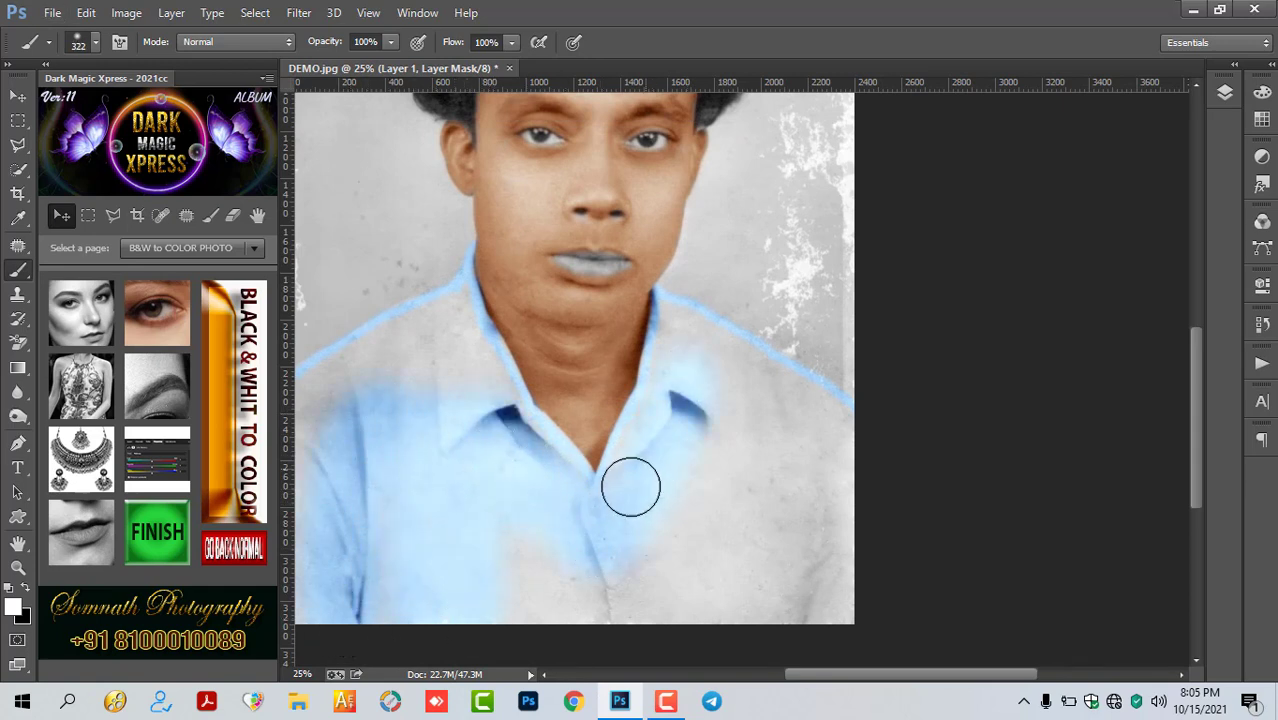
mouse_move(685, 345)
left_mouse_down()
mouse_move(814, 425)
mouse_move(790, 408)
mouse_move(679, 505)
mouse_move(690, 605)
mouse_move(877, 542)
mouse_move(471, 608)
mouse_move(448, 551)
mouse_move(486, 440)
mouse_move(451, 317)
mouse_move(337, 394)
mouse_move(374, 376)
mouse_move(394, 428)
mouse_move(331, 585)
mouse_move(830, 590)
left_mouse_up()
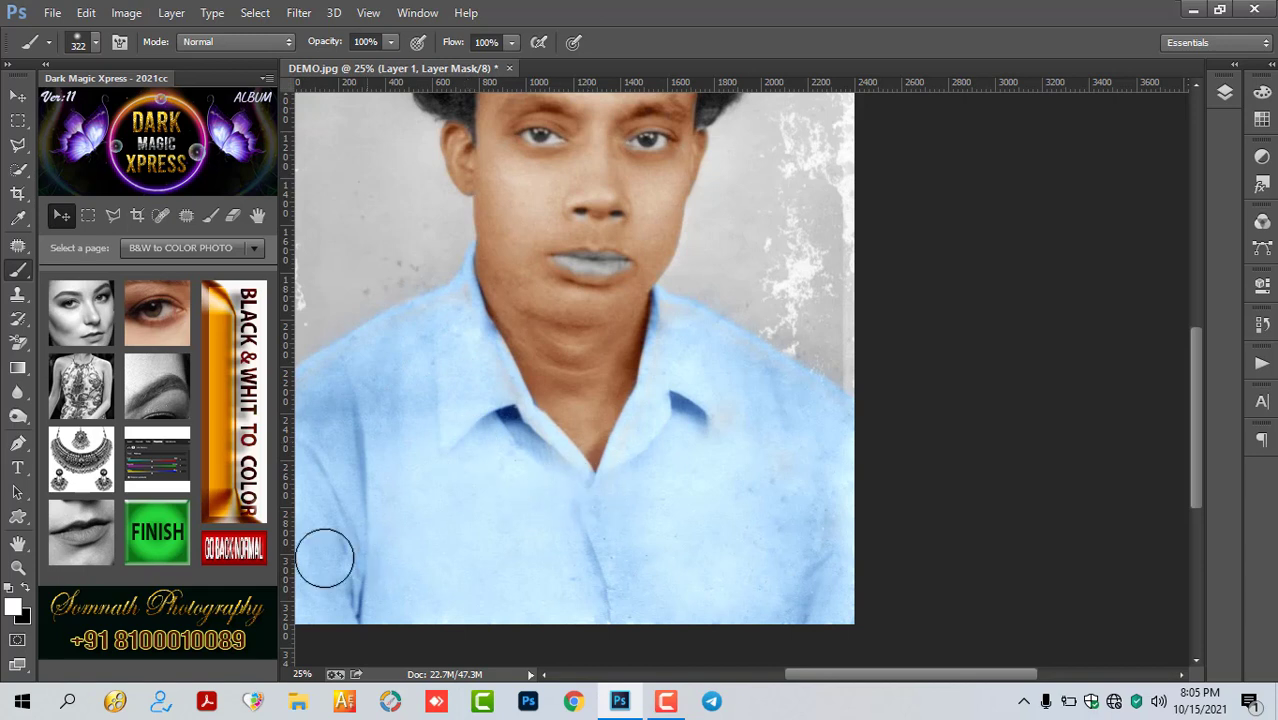
- Set the shirt's Color Balance midtones to -23/-30/+29 and shadows to -29/-17/+22
left_click(163, 468)
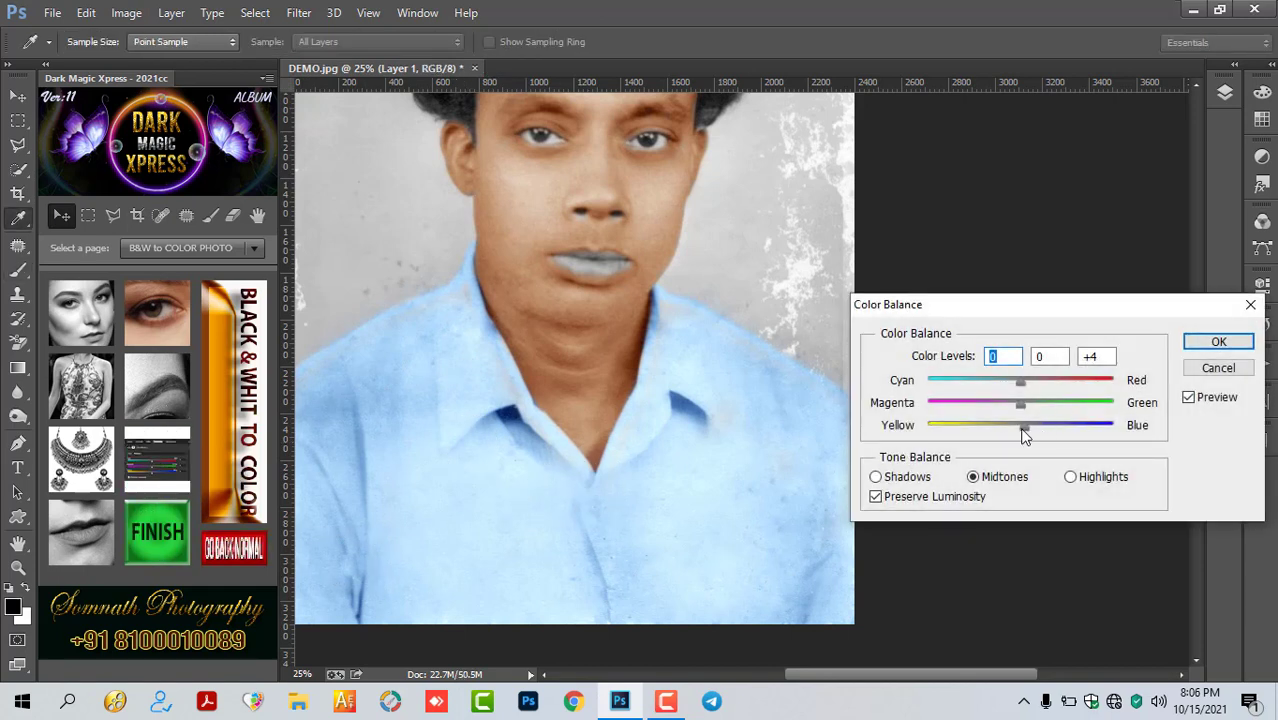
mouse_move(1038, 430)
left_mouse_down()
mouse_move(1010, 412)
mouse_move(1021, 380)
mouse_move(1059, 379)
mouse_move(1015, 381)
left_mouse_up()
left_click(997, 380)
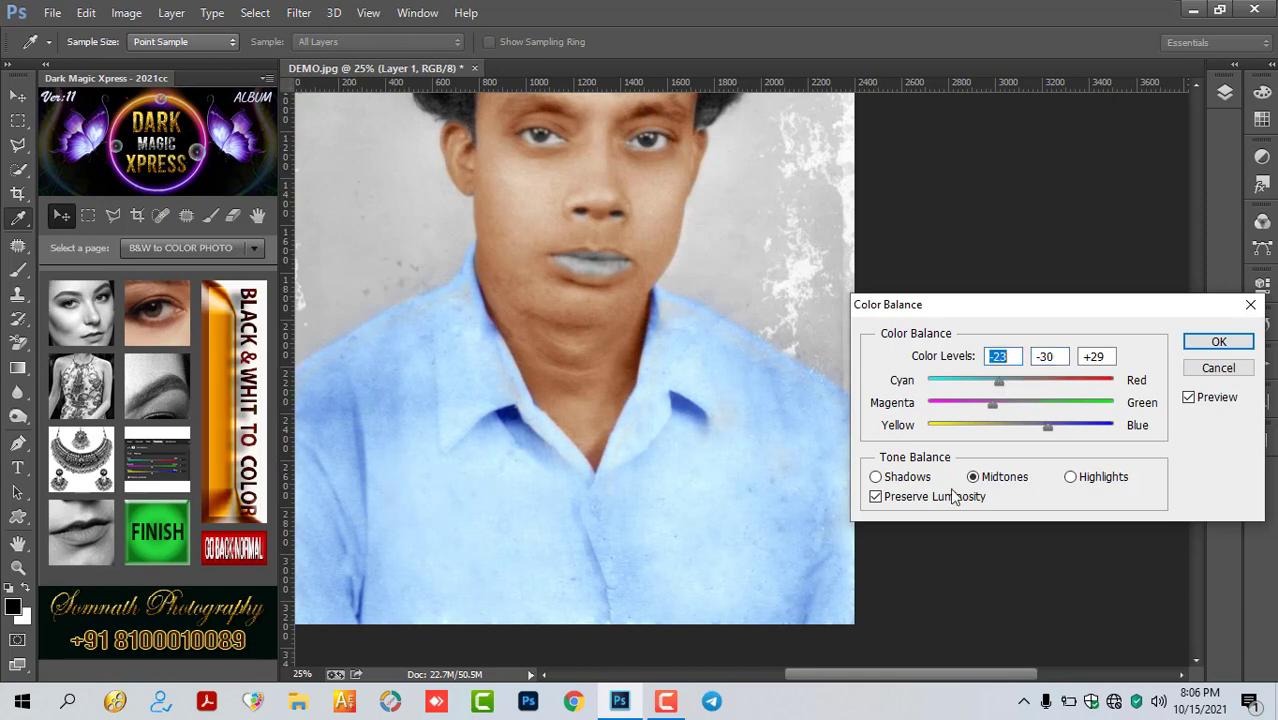
left_click(877, 478)
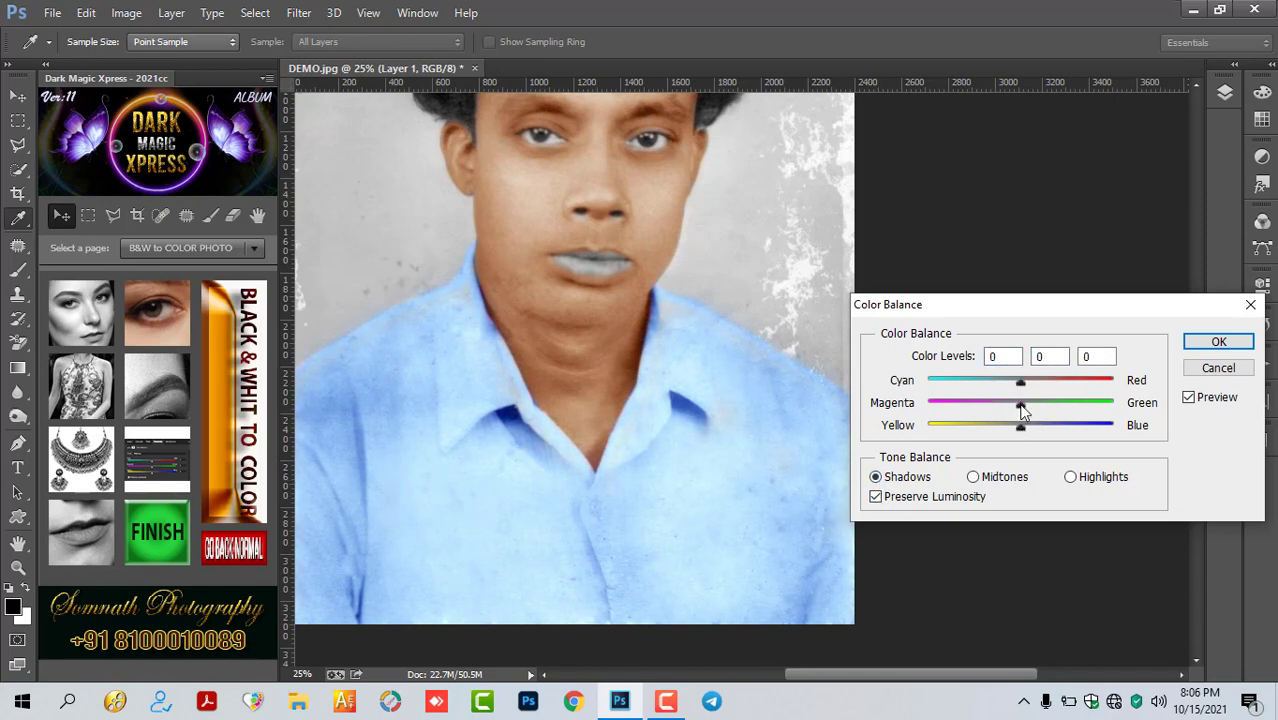
mouse_move(1021, 404)
left_mouse_down()
mouse_move(996, 404)
mouse_move(993, 384)
left_mouse_up()
left_click(1042, 426)
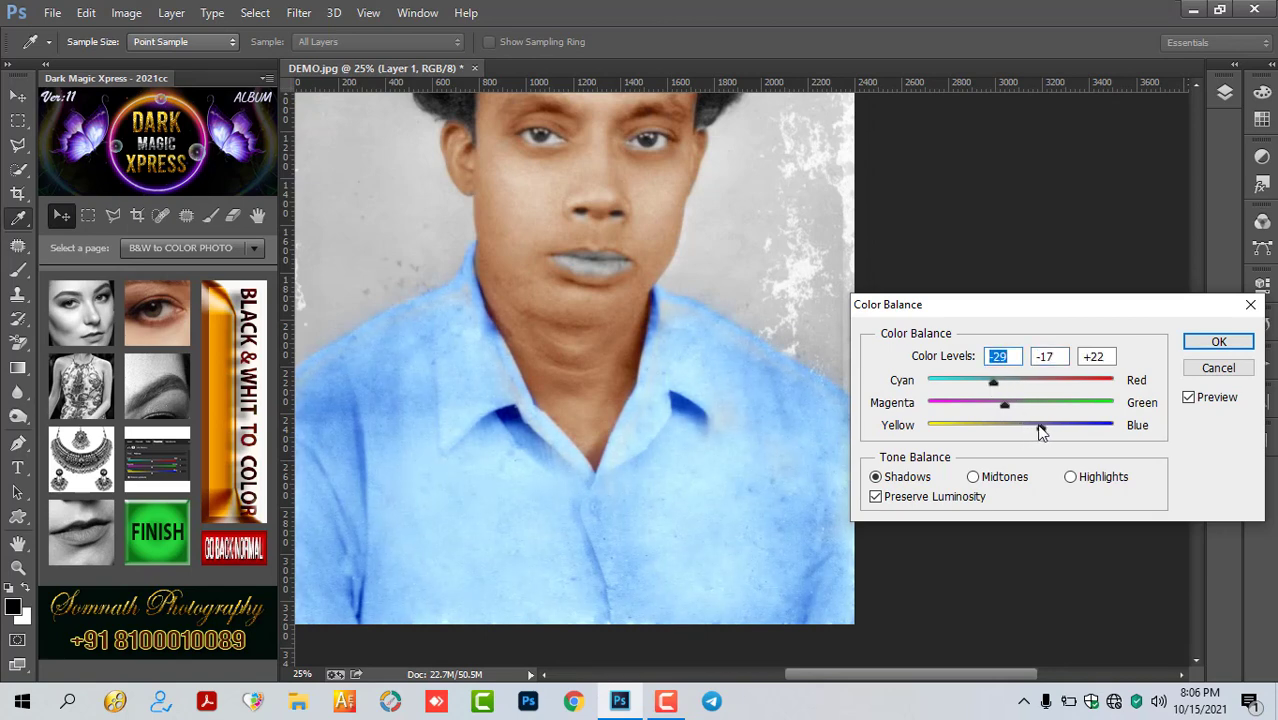
left_click(1216, 340)
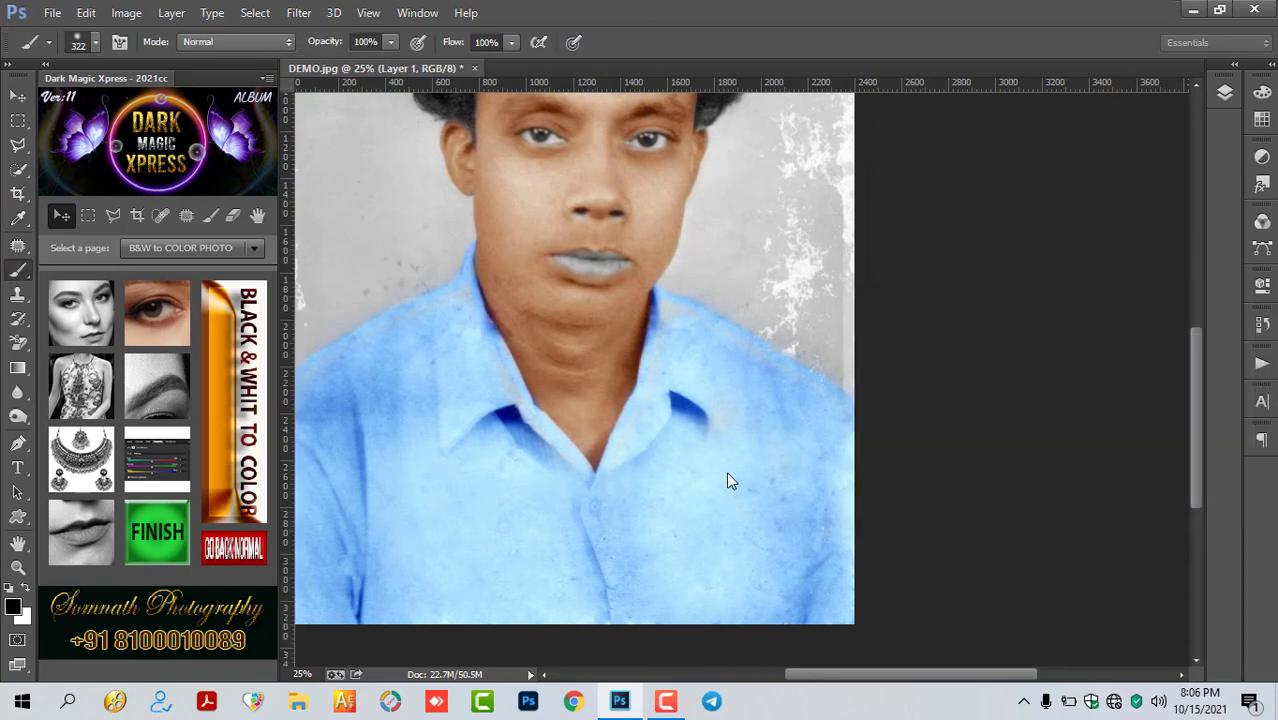
- Continue past the message and flatten the shirt colouring with FINISH
left_click(608, 262)
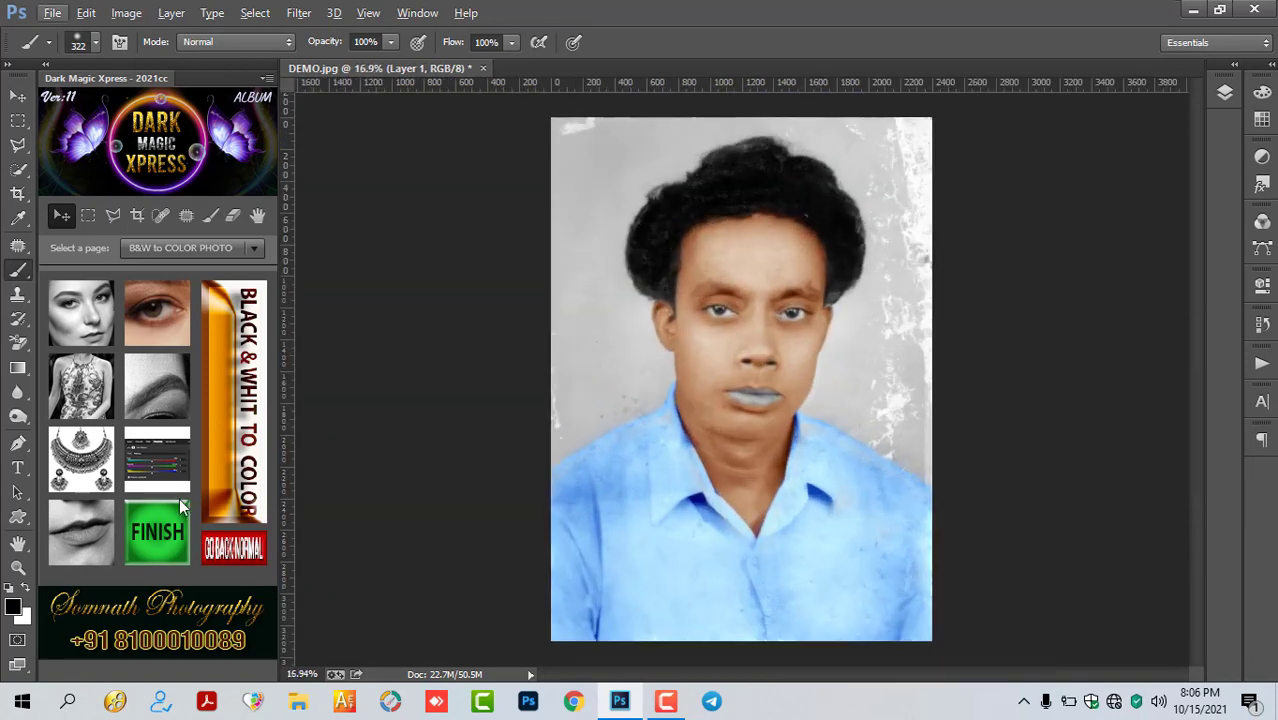
left_click(150, 538)
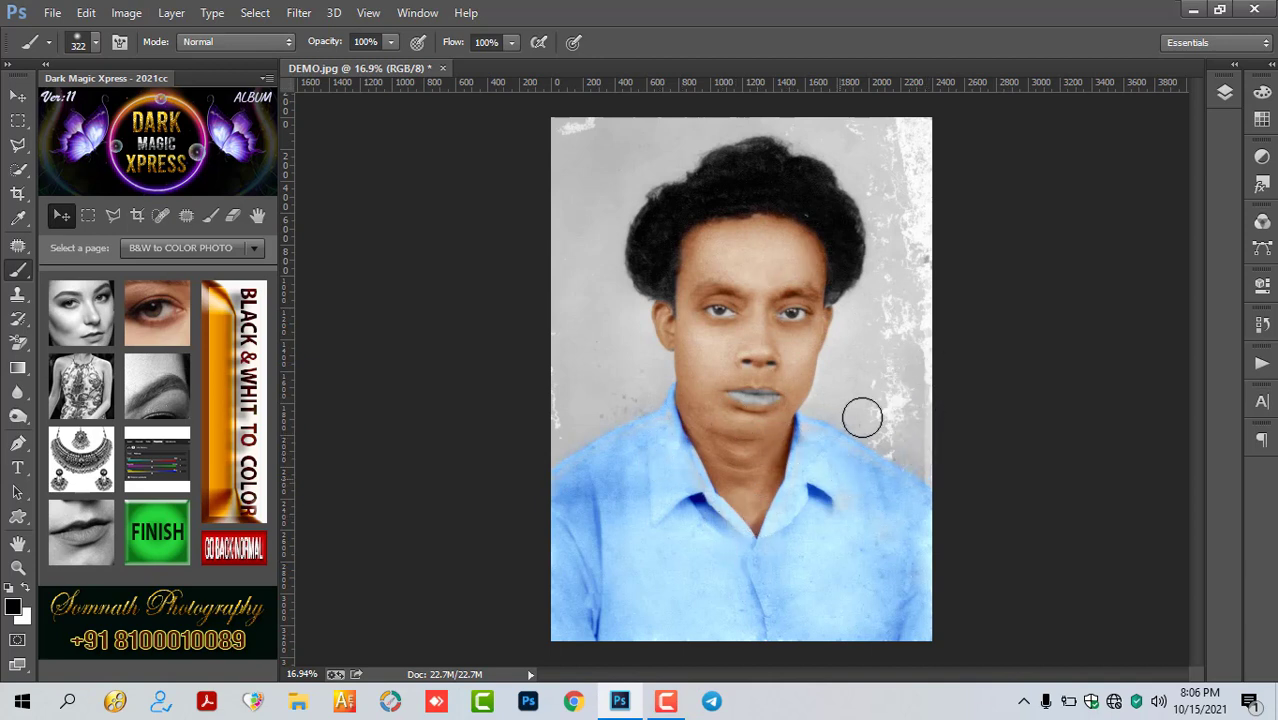
scroll(758, 398, "up", 1, "alt")
scroll(758, 398, "up", 2, "alt")
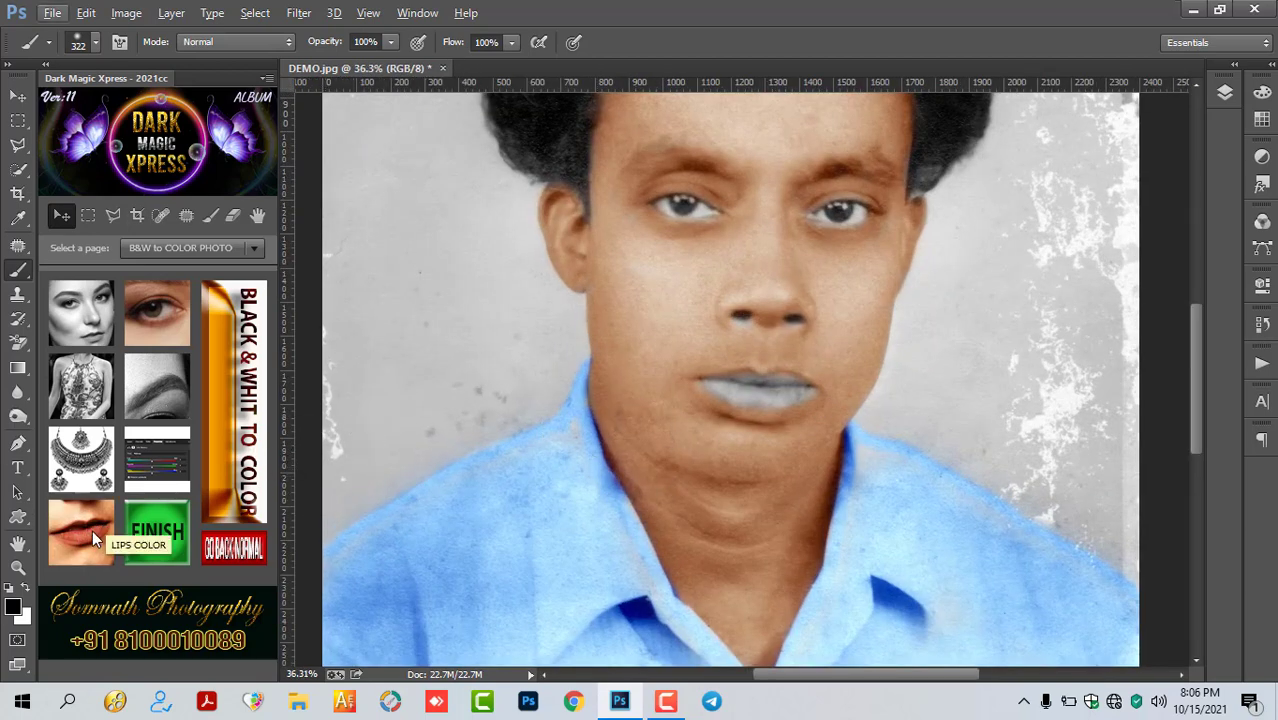
- Start LIPS COLOR, zoom in, and paint the upper and lower lips pink with a small brush
left_click(92, 530)
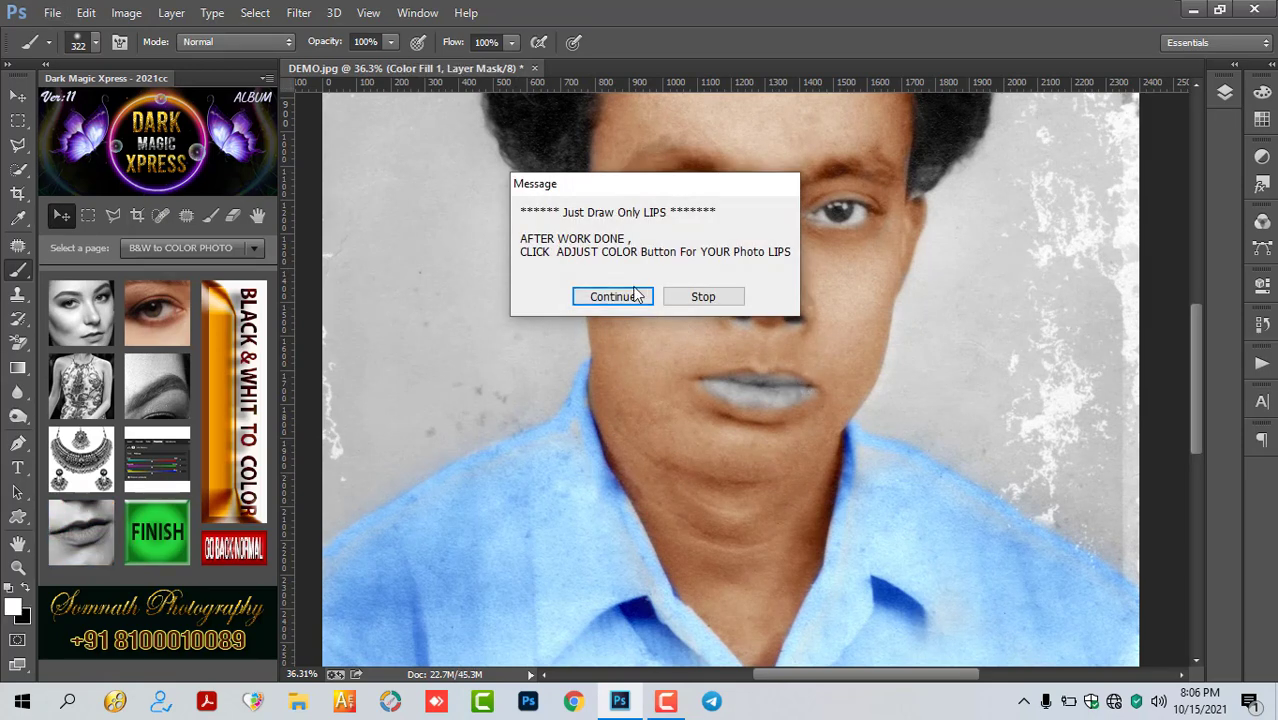
left_click(625, 297)
scroll(813, 440, "up", 3)
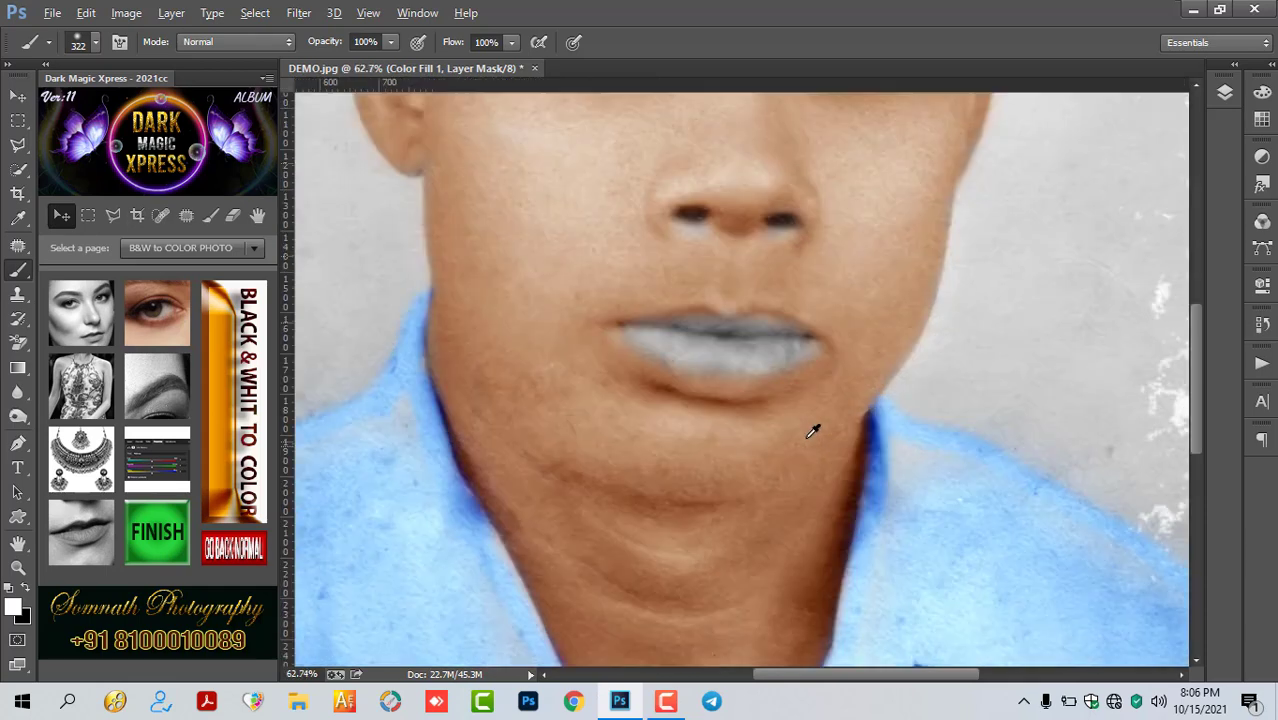
scroll(760, 390, "up", 2)
mouse_move(705, 385)
left_mouse_down()
mouse_move(616, 398)
mouse_move(622, 361)
mouse_move(596, 331)
left_mouse_up()
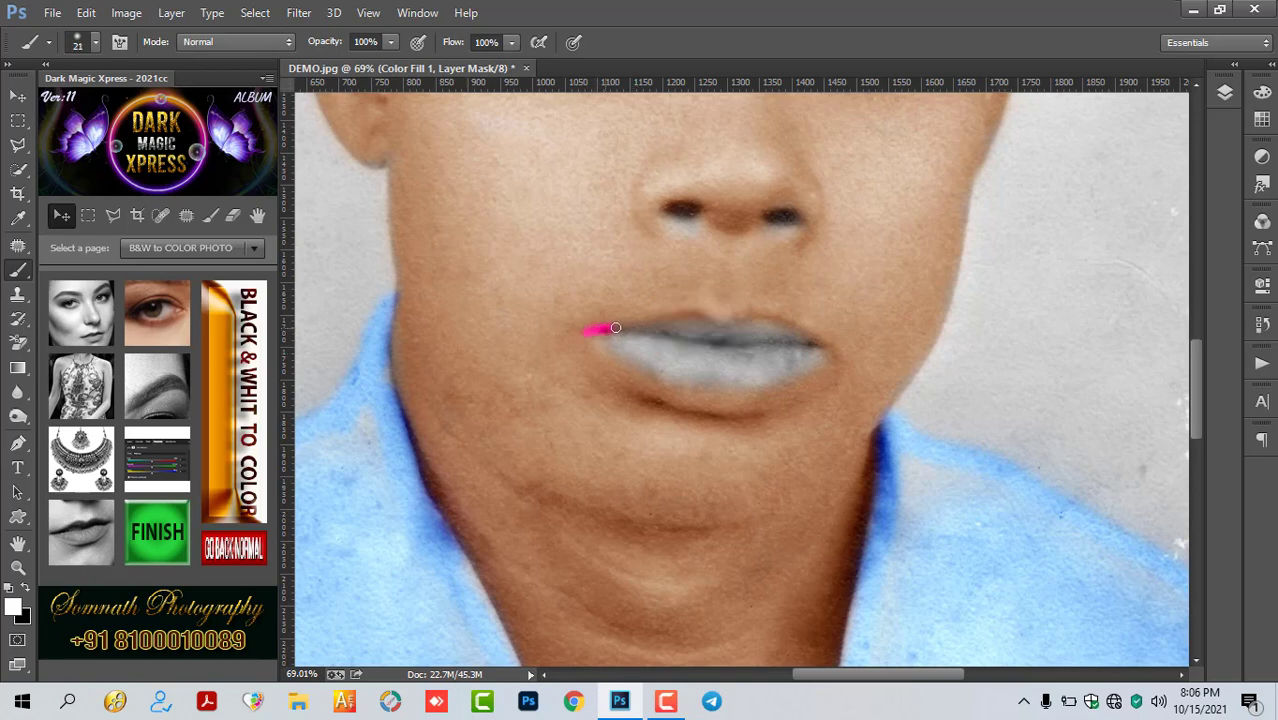
left_click_drag(675, 317, 704, 315)
left_click_drag(735, 408, 765, 408)
mouse_move(742, 357)
left_mouse_down()
mouse_move(640, 363)
mouse_move(687, 322)
mouse_move(756, 328)
mouse_move(733, 345)
mouse_move(787, 340)
mouse_move(836, 358)
mouse_move(602, 340)
mouse_move(642, 362)
mouse_move(756, 365)
mouse_move(691, 386)
mouse_move(639, 368)
mouse_move(733, 397)
mouse_move(790, 382)
mouse_move(767, 378)
left_mouse_up()
key("x")
key("x")
- Set the lips' Hue/Saturation 1 layer to Hue +4, Saturation -54, Lightness -12
left_click(1225, 92)
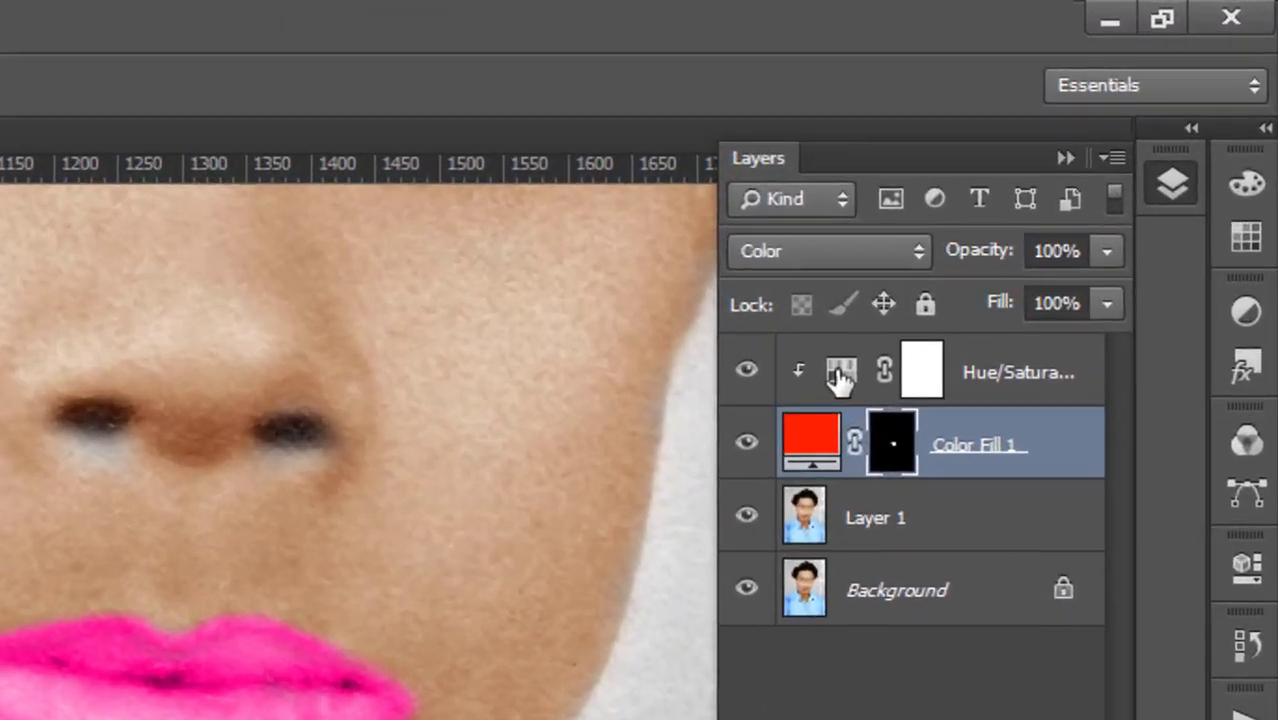
left_click(1058, 189)
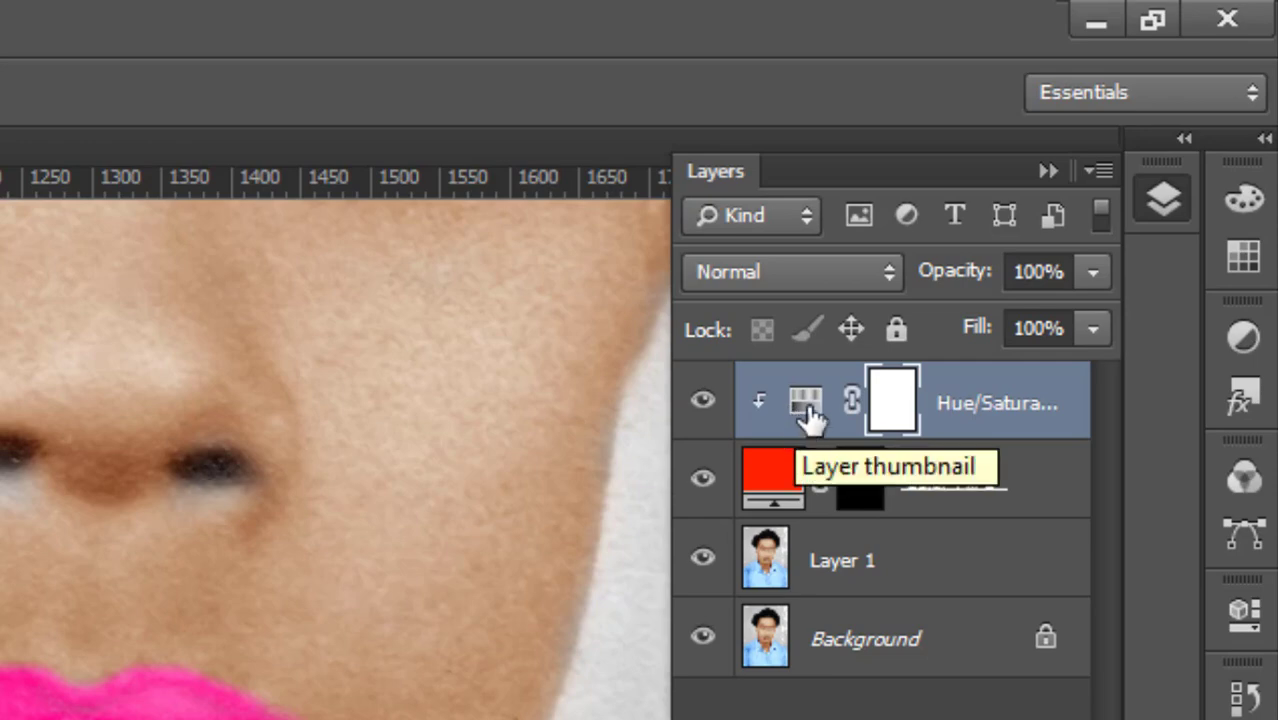
left_click(815, 398)
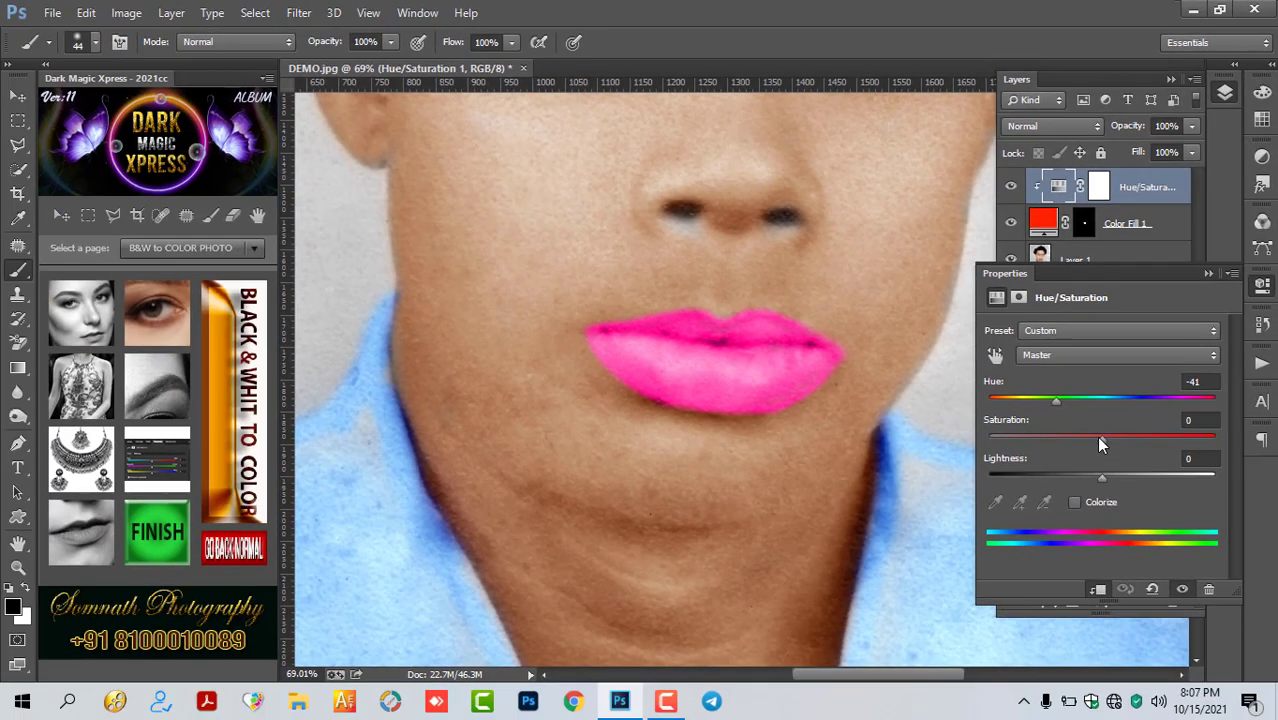
mouse_move(1099, 436)
left_mouse_down()
mouse_move(1042, 446)
mouse_move(1123, 408)
mouse_move(1108, 421)
left_mouse_up()
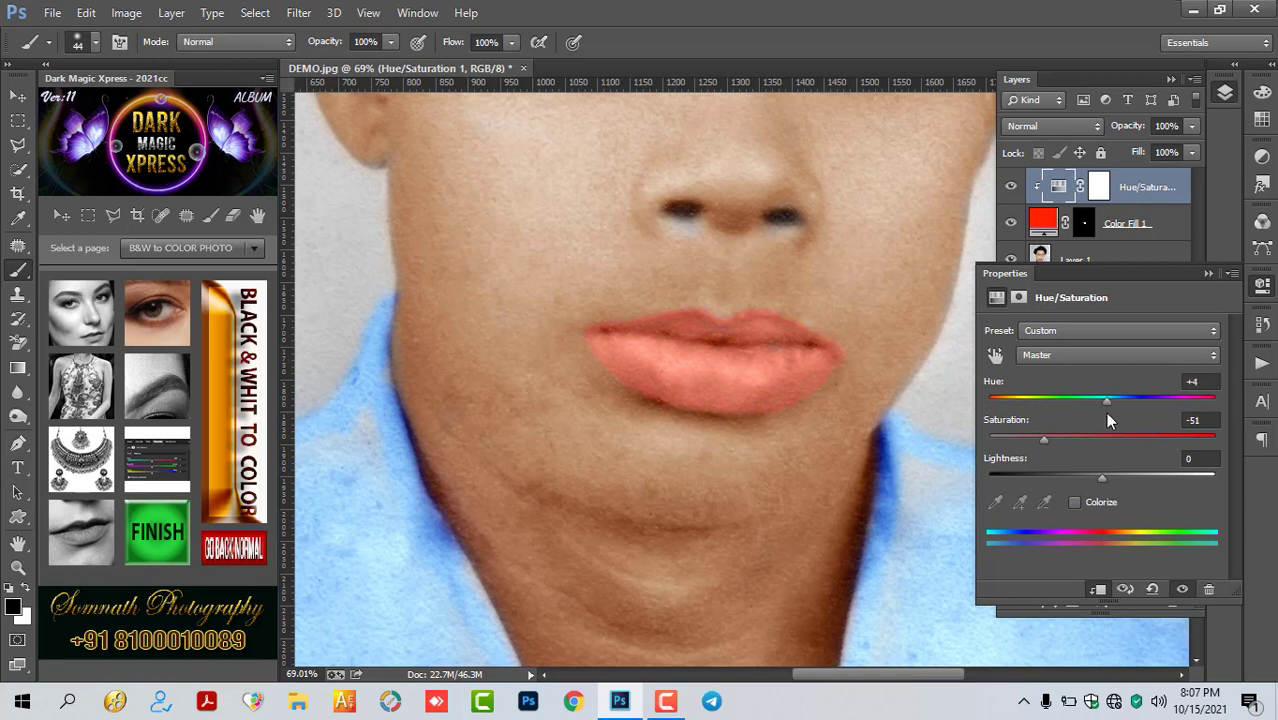
left_click_drag(1102, 477, 1088, 483)
left_click_drag(1045, 440, 1039, 440)
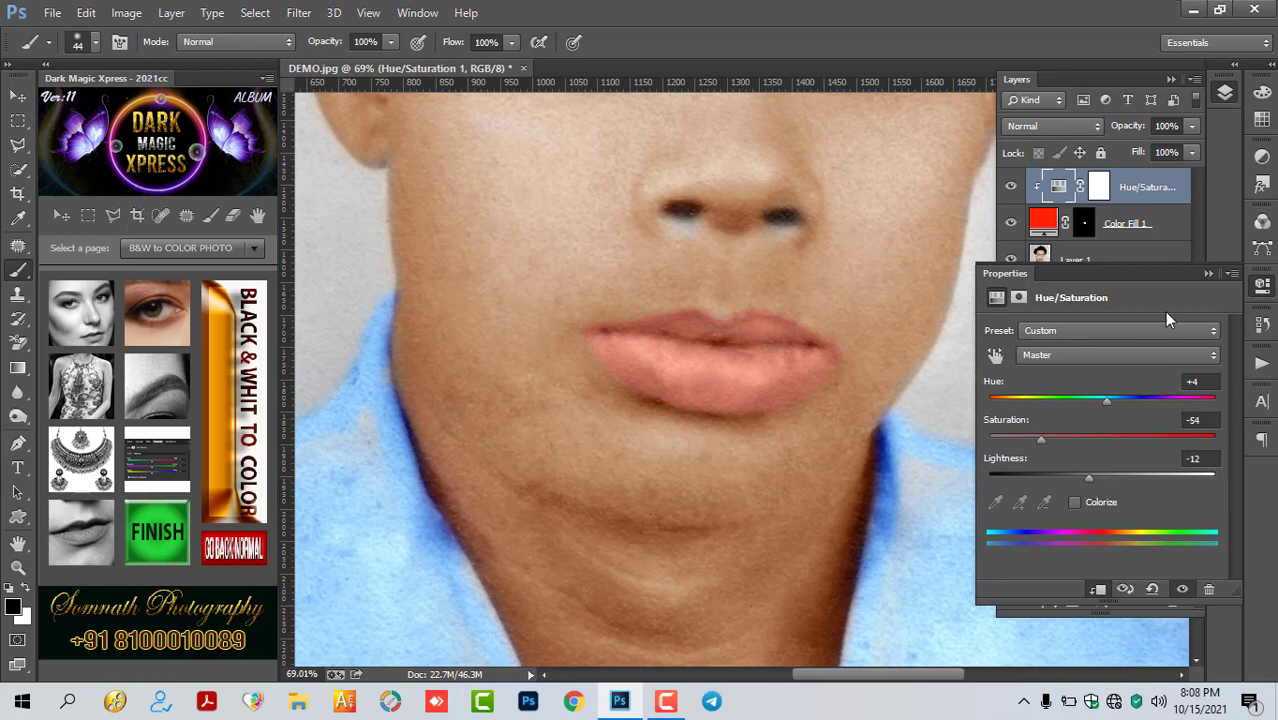
left_click(1205, 273)
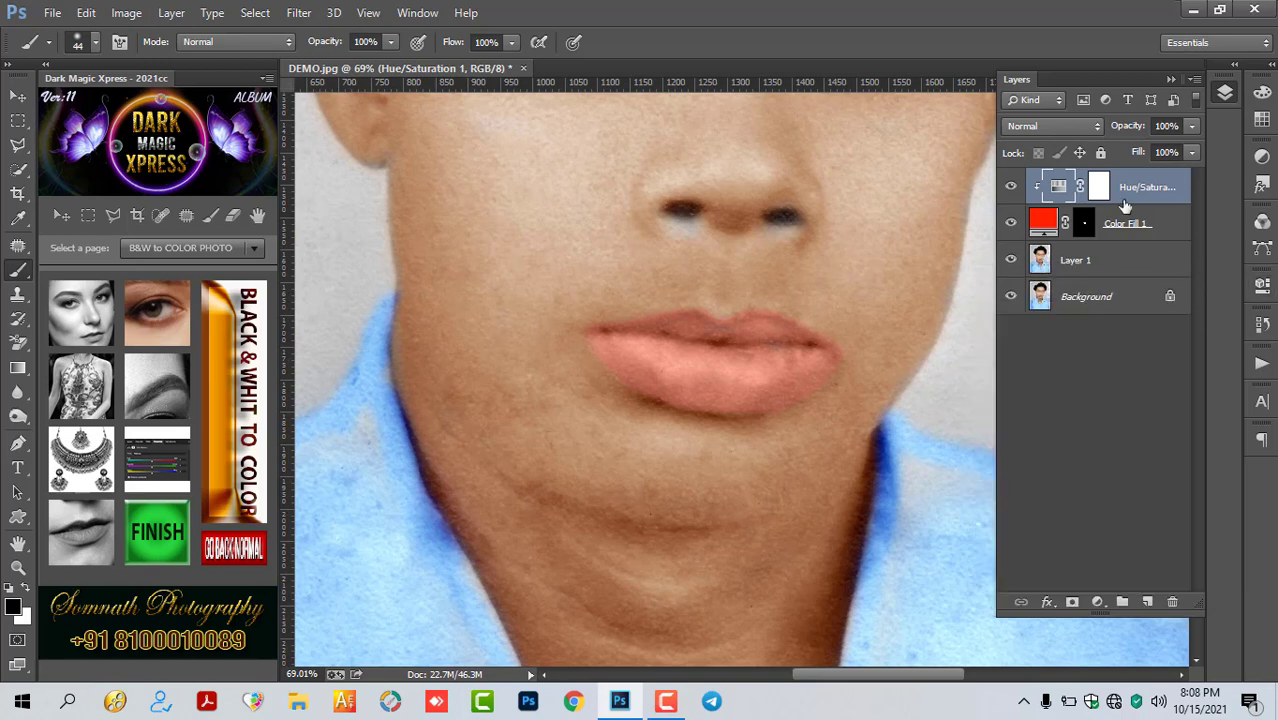
left_click(1169, 80)
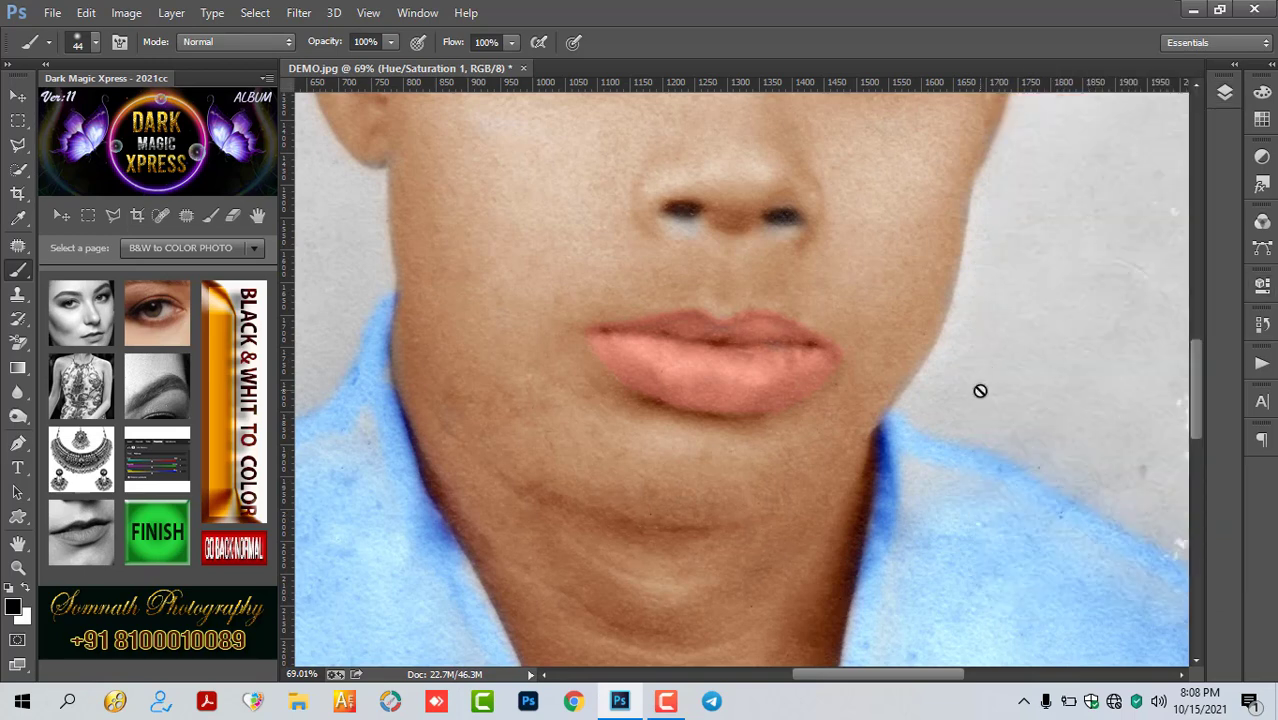
key("ctrl+0")
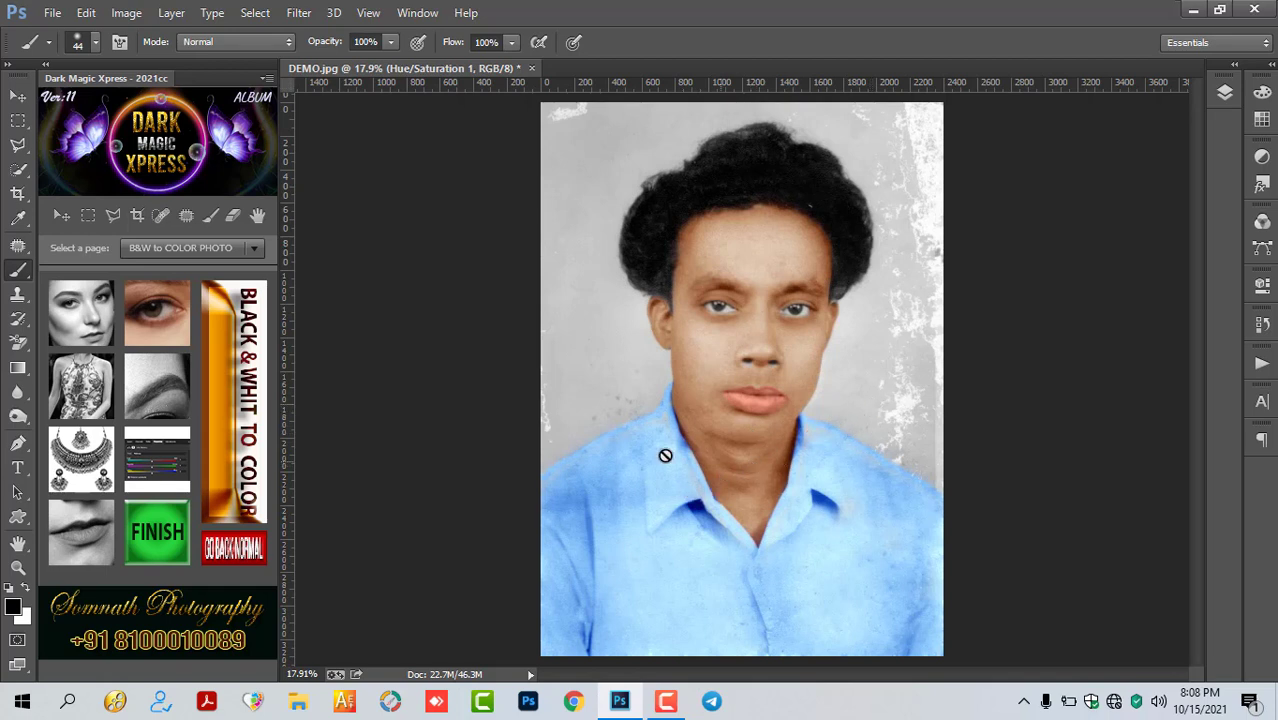
- Flatten the lip adjustment with FINISH and open the Filter menu's Topaz Labs list
left_click(157, 540)
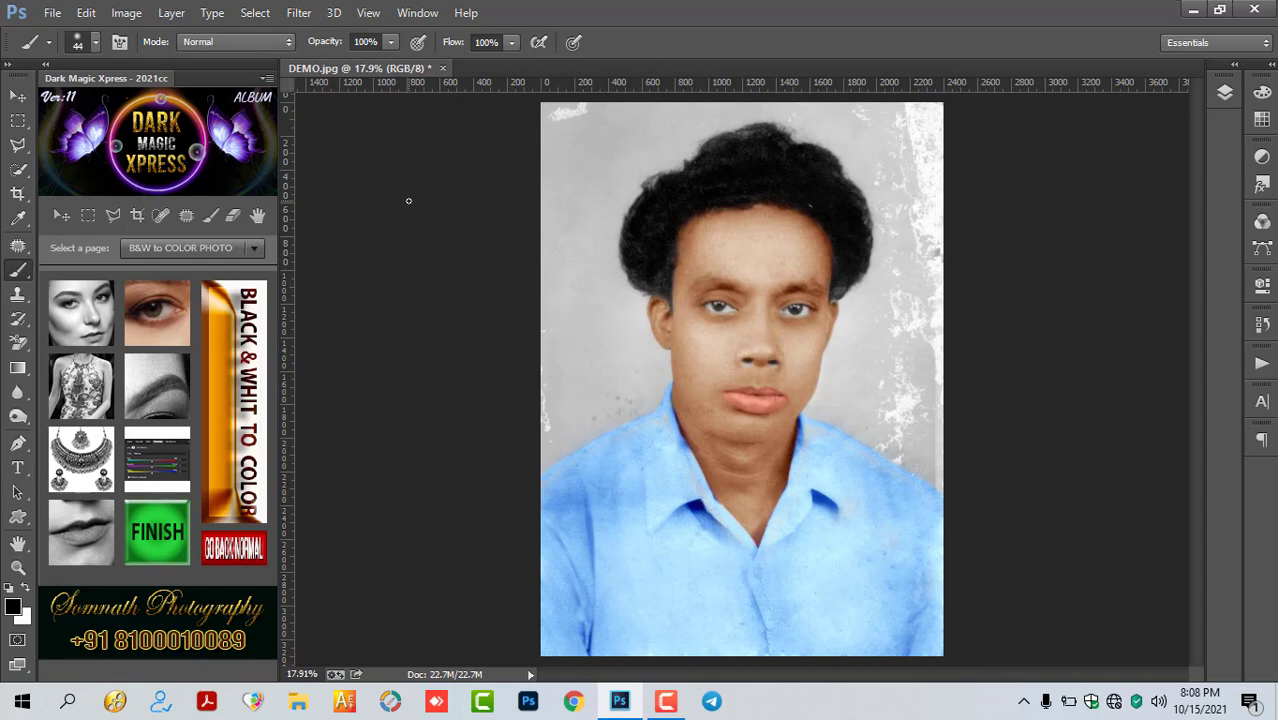
left_click(298, 12)
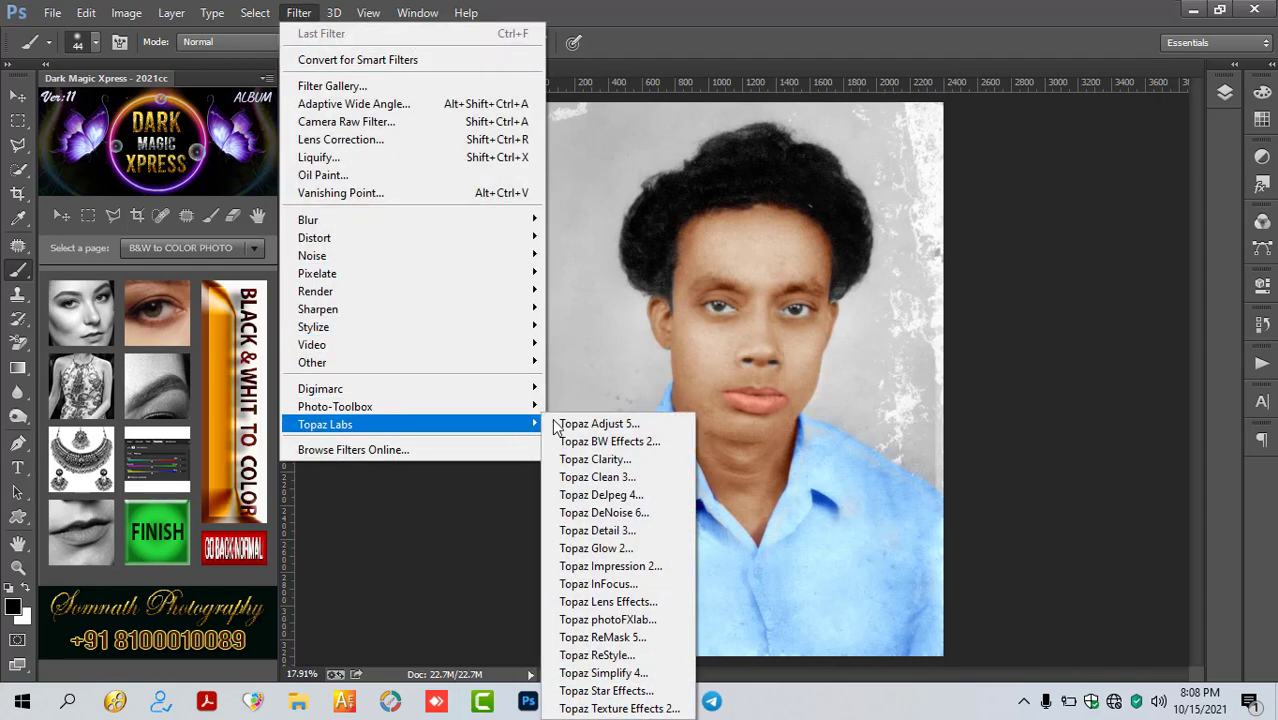
mouse_move(325, 424)
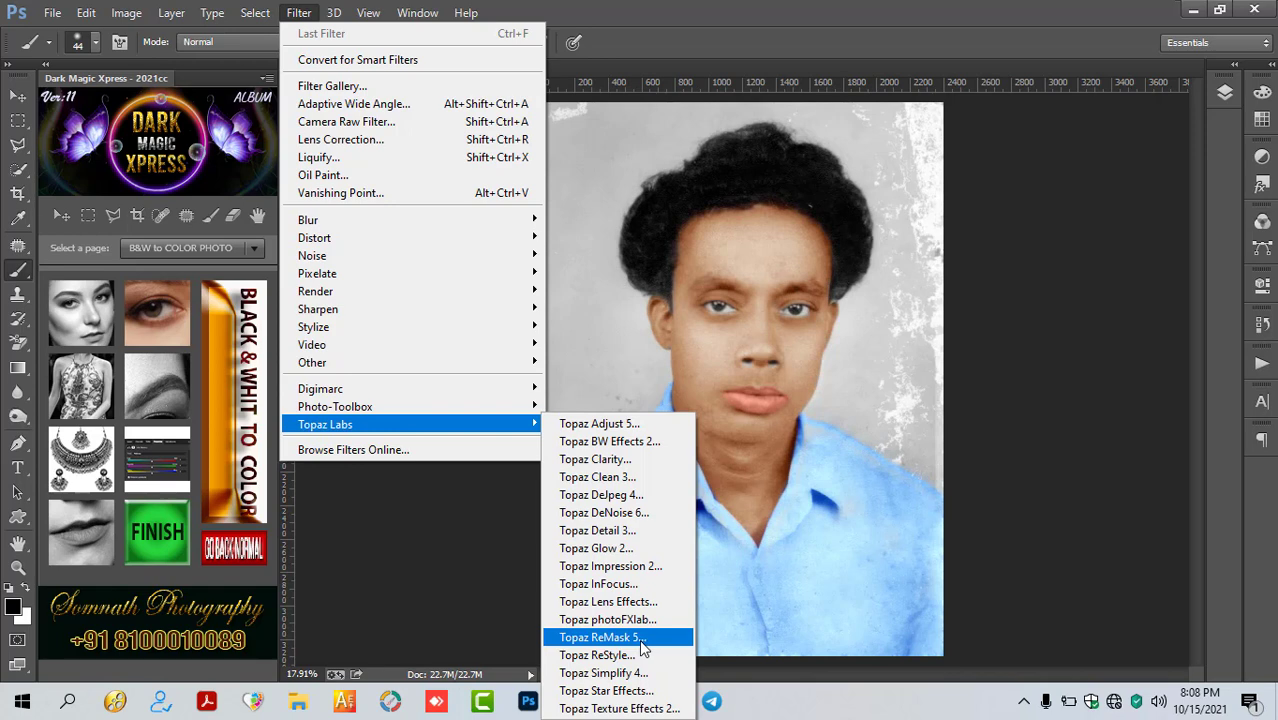
- Launch Topaz ReMask and brush the compute band along the shirt edge, hairline and right shoulder
left_click(641, 643)
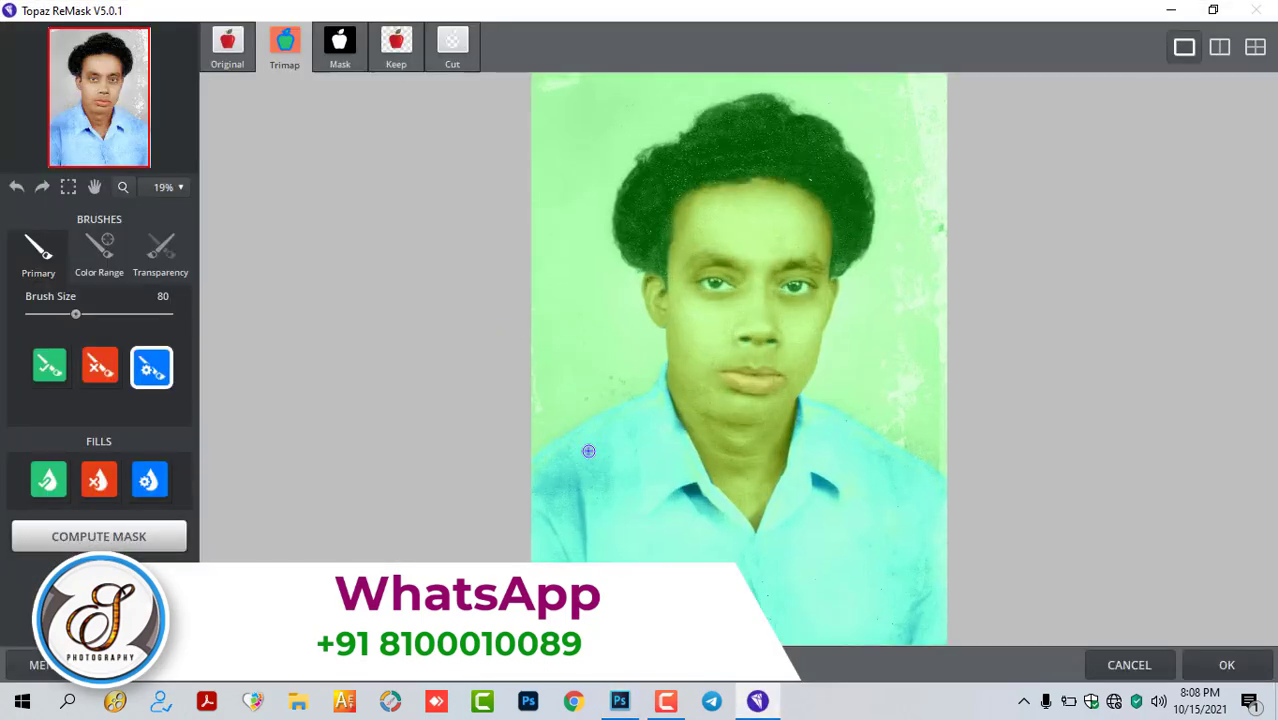
scroll(579, 443, "up", 2)
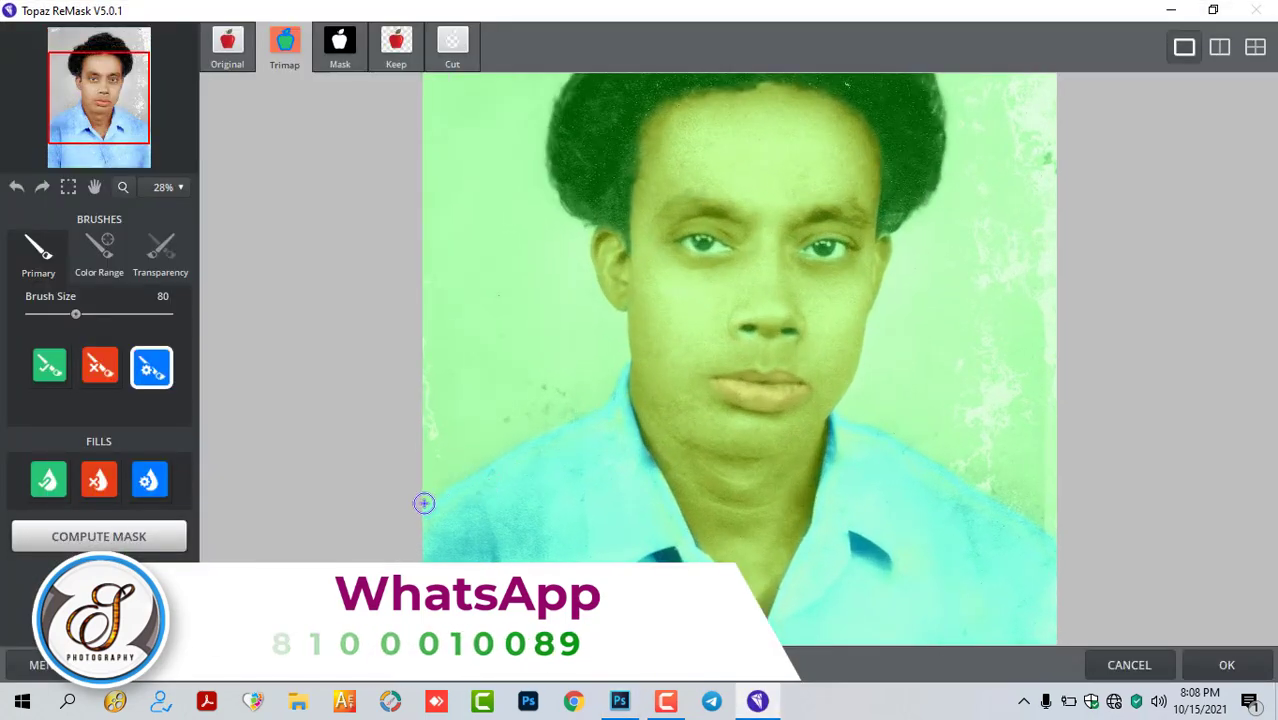
mouse_move(425, 503)
left_mouse_down()
mouse_move(554, 428)
mouse_move(623, 355)
mouse_move(588, 232)
mouse_move(551, 186)
mouse_move(543, 104)
left_mouse_up()
key("space")
left_click_drag(580, 214, 562, 366)
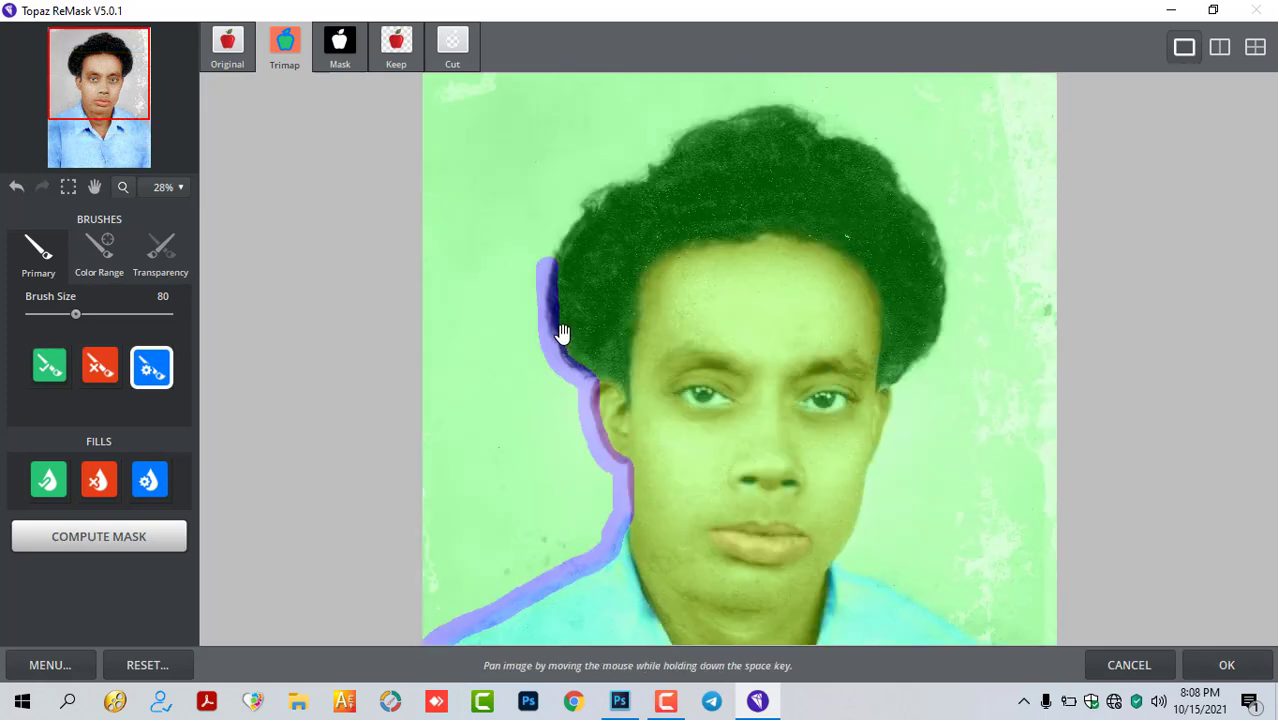
mouse_move(546, 251)
left_mouse_down()
mouse_move(696, 120)
mouse_move(795, 108)
mouse_move(884, 158)
mouse_move(928, 223)
mouse_move(944, 312)
mouse_move(899, 381)
mouse_move(838, 566)
left_mouse_up()
left_click_drag(982, 505, 944, 200)
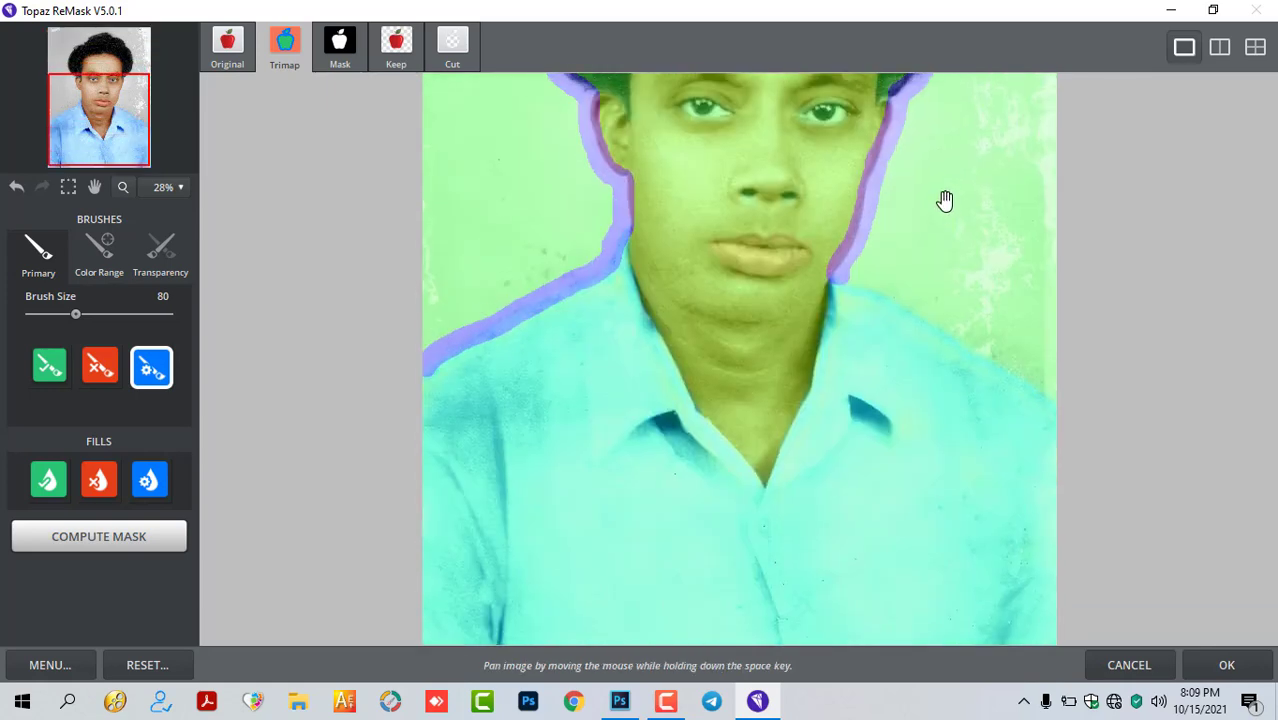
mouse_move(838, 268)
left_mouse_down()
mouse_move(1036, 371)
mouse_move(1067, 405)
left_mouse_up()
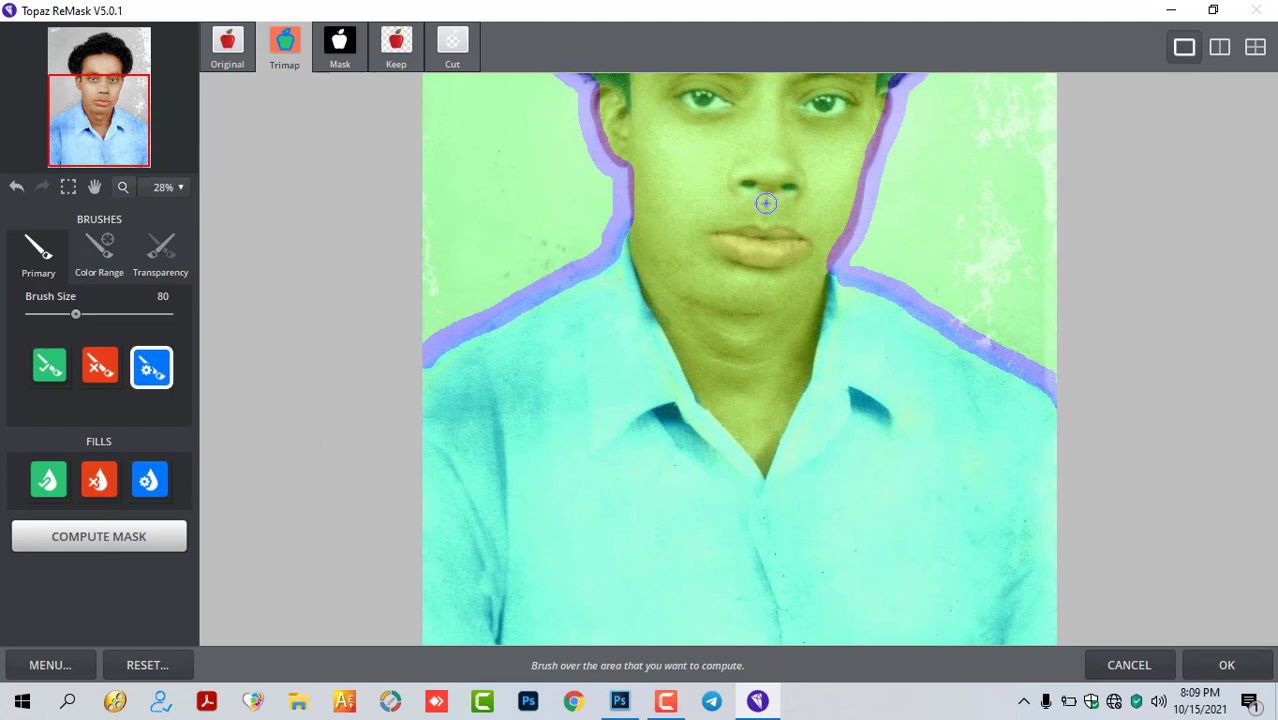
- Mark the background with the red Cut fill, compute the ReMask cutout and apply it
left_click(97, 482)
left_click(477, 191)
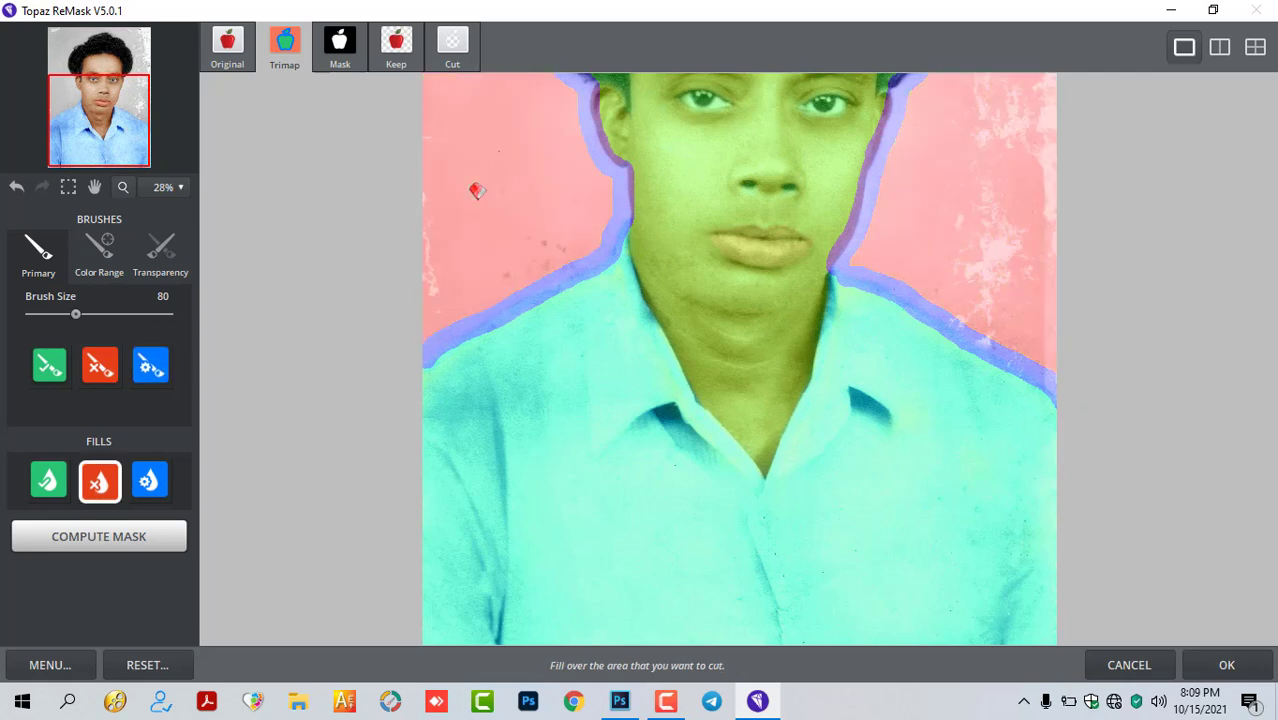
left_click(137, 537)
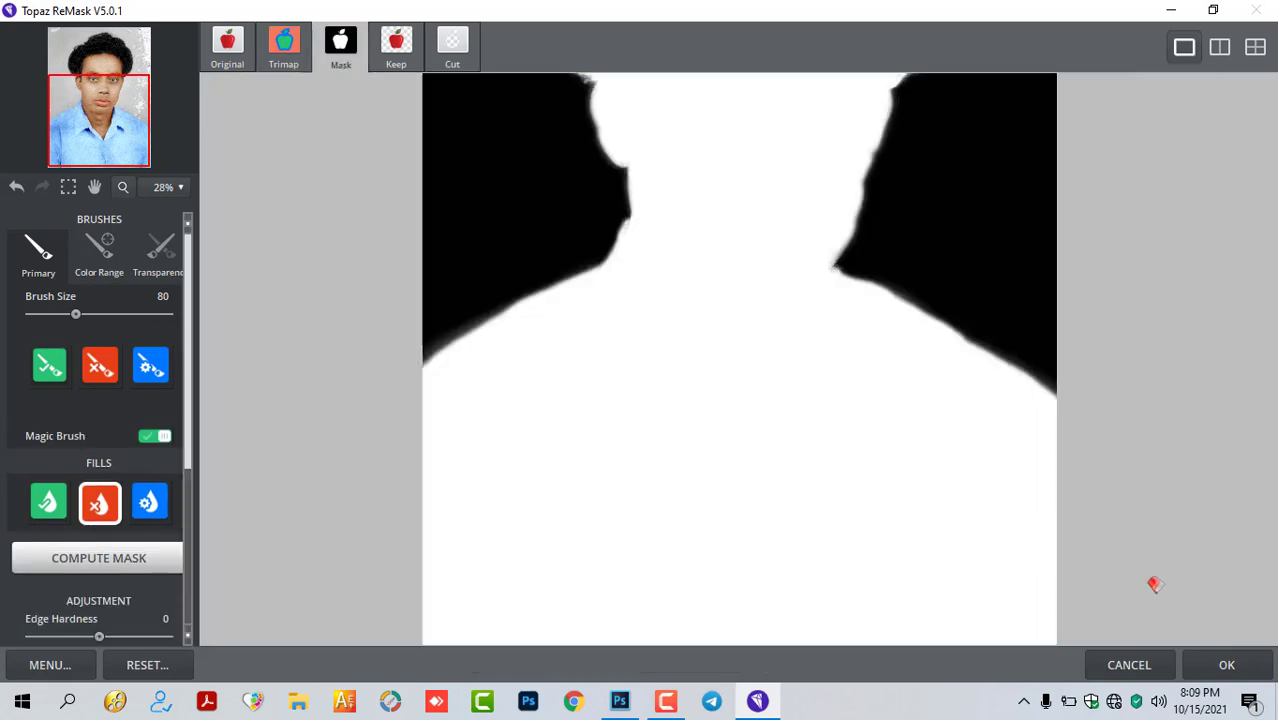
left_click(1226, 665)
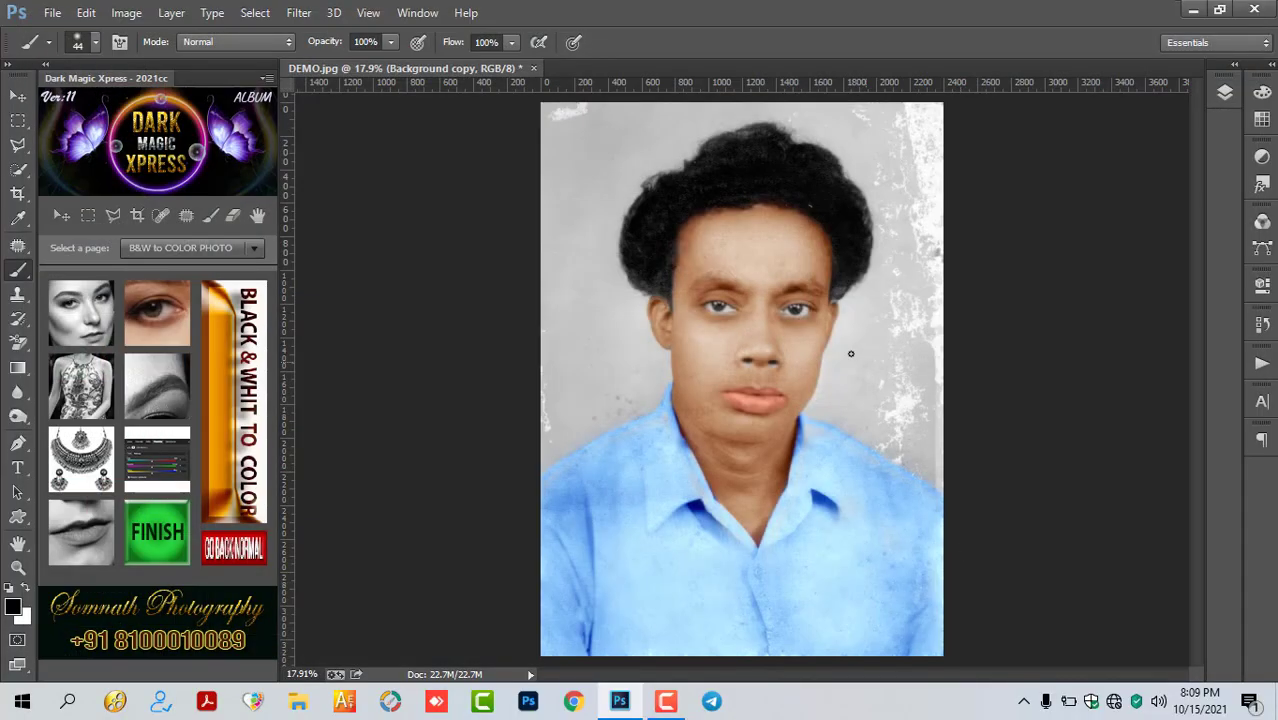
left_click(1224, 94)
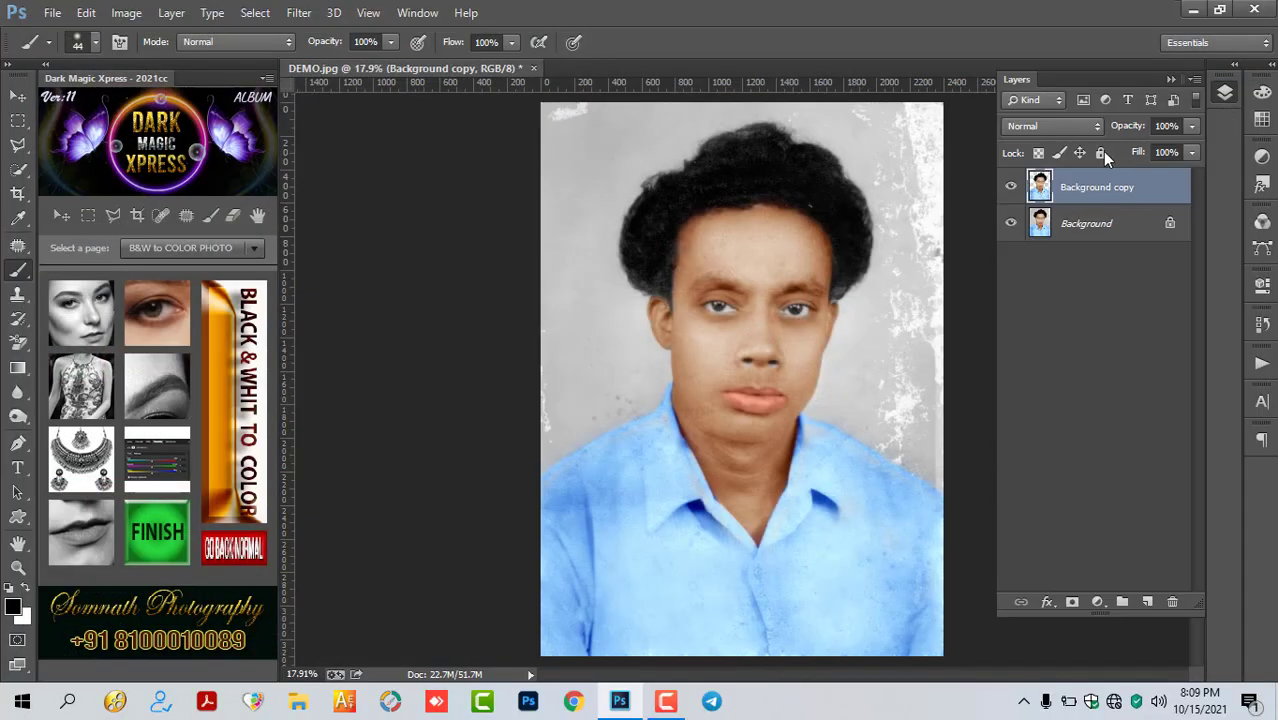
- Hide and select the original Background layer so the cut-out man shows on transparency
left_click(1011, 223)
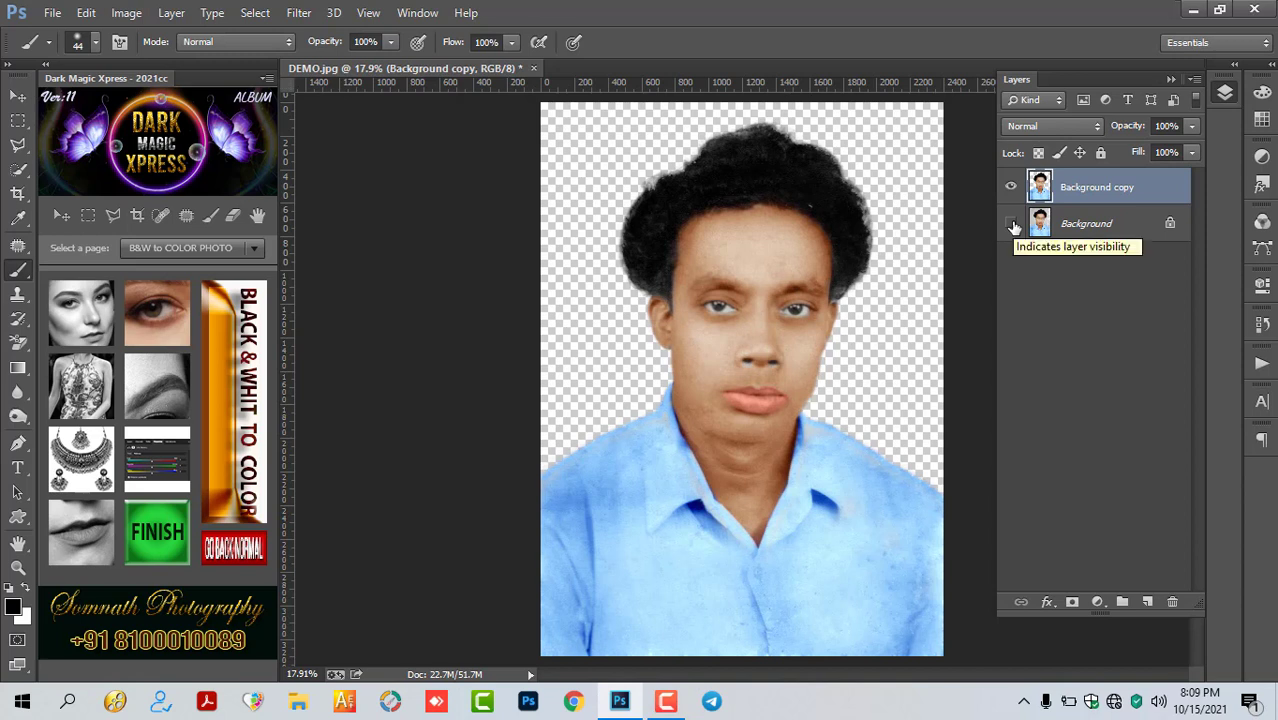
left_click(1085, 224)
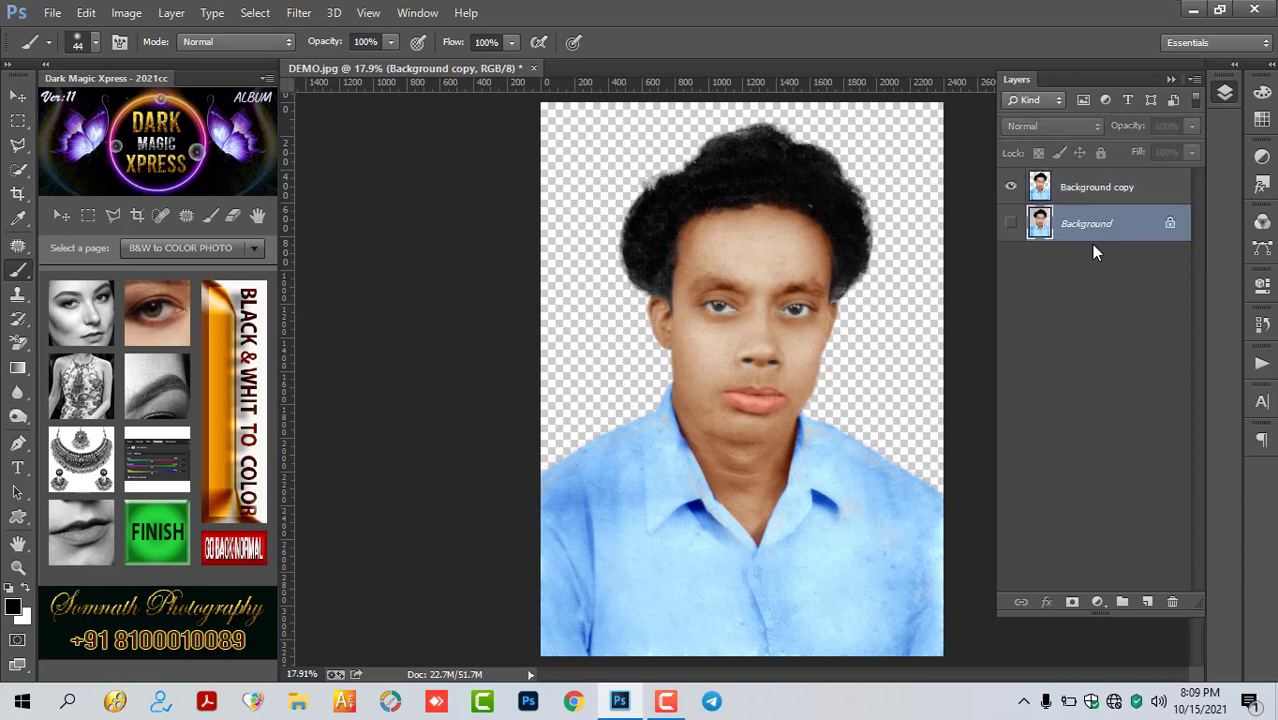
left_click(1096, 604)
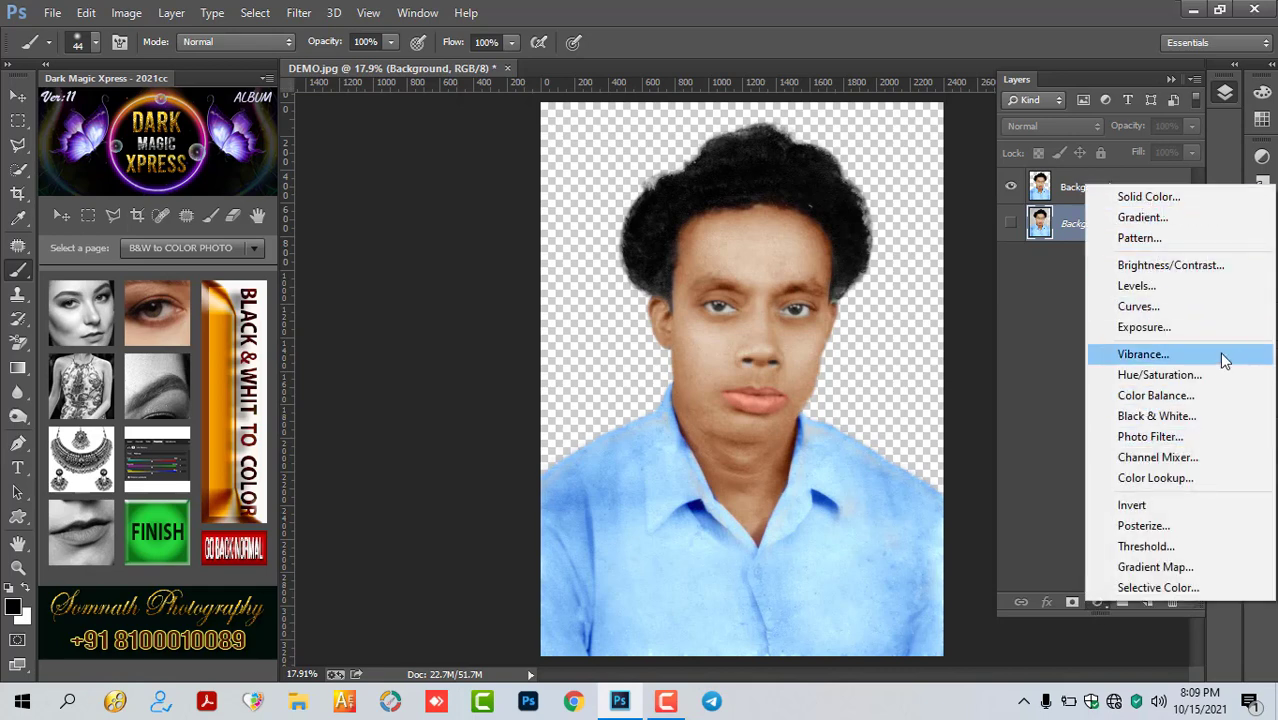
- Add a Solid Color fill layer in sky blue (R85 G185 B245) behind the portrait
left_click(1153, 204)
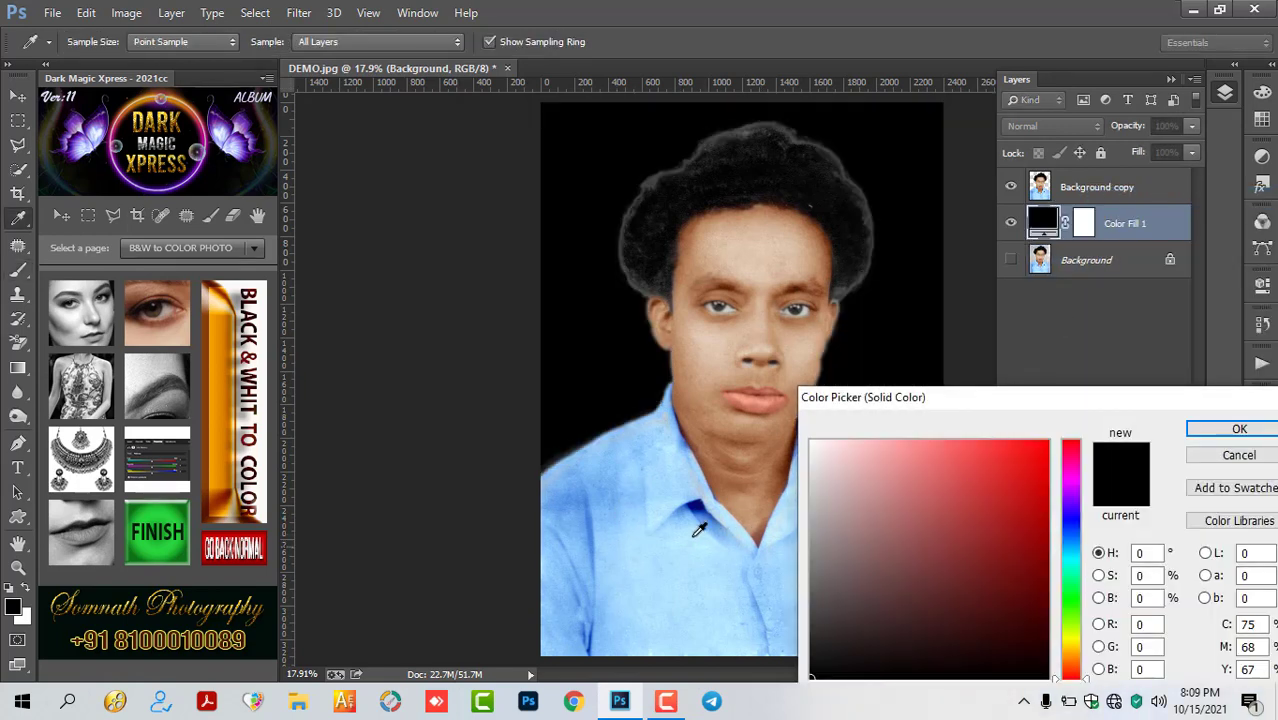
left_click(646, 543)
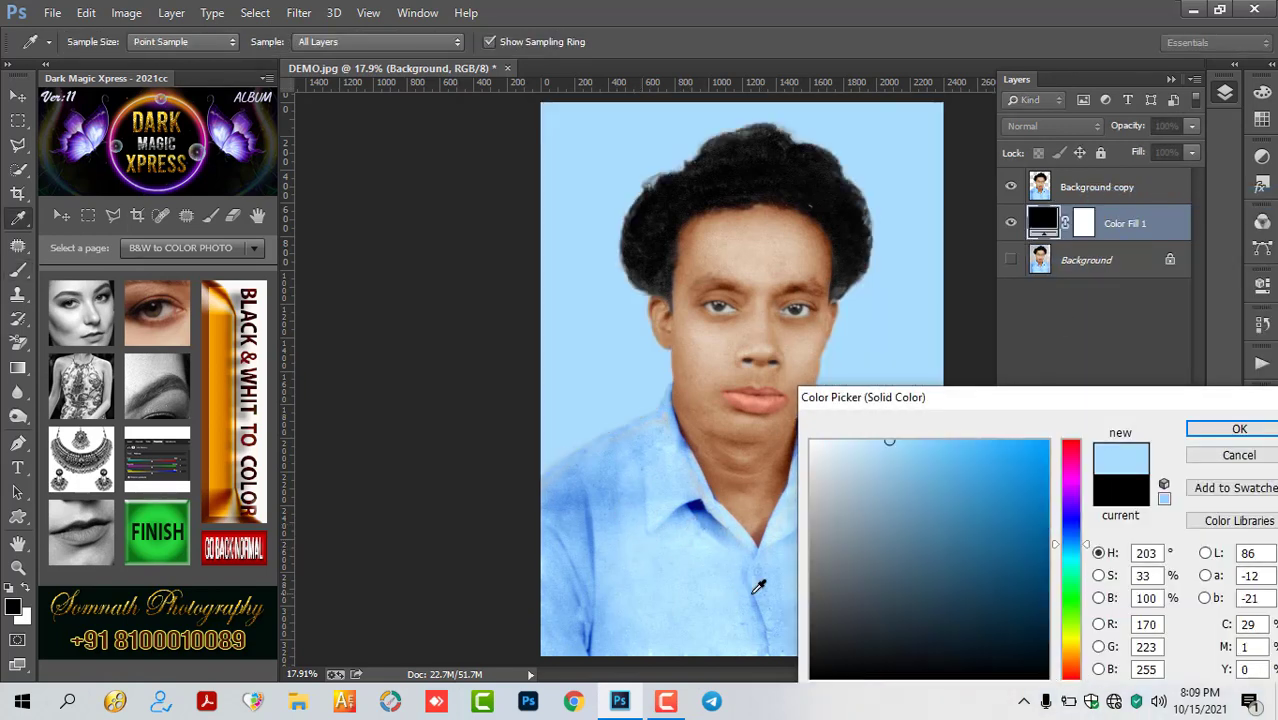
left_click(930, 457)
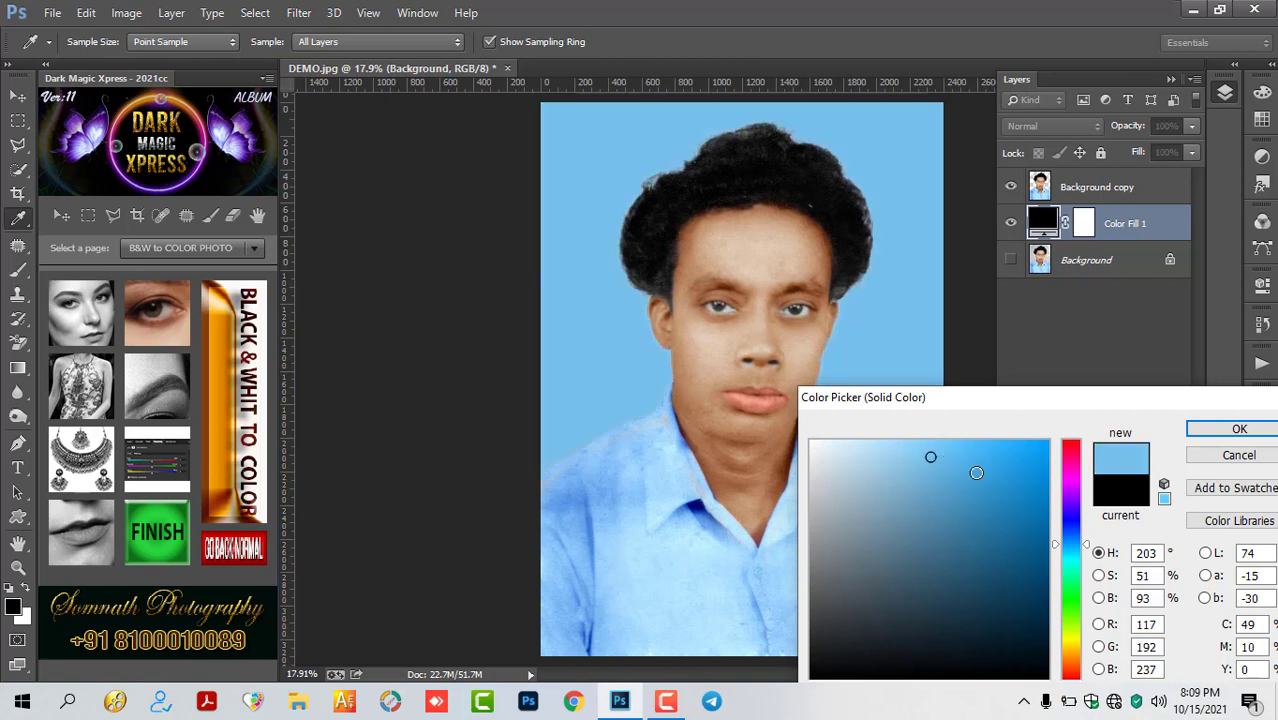
left_click(976, 467)
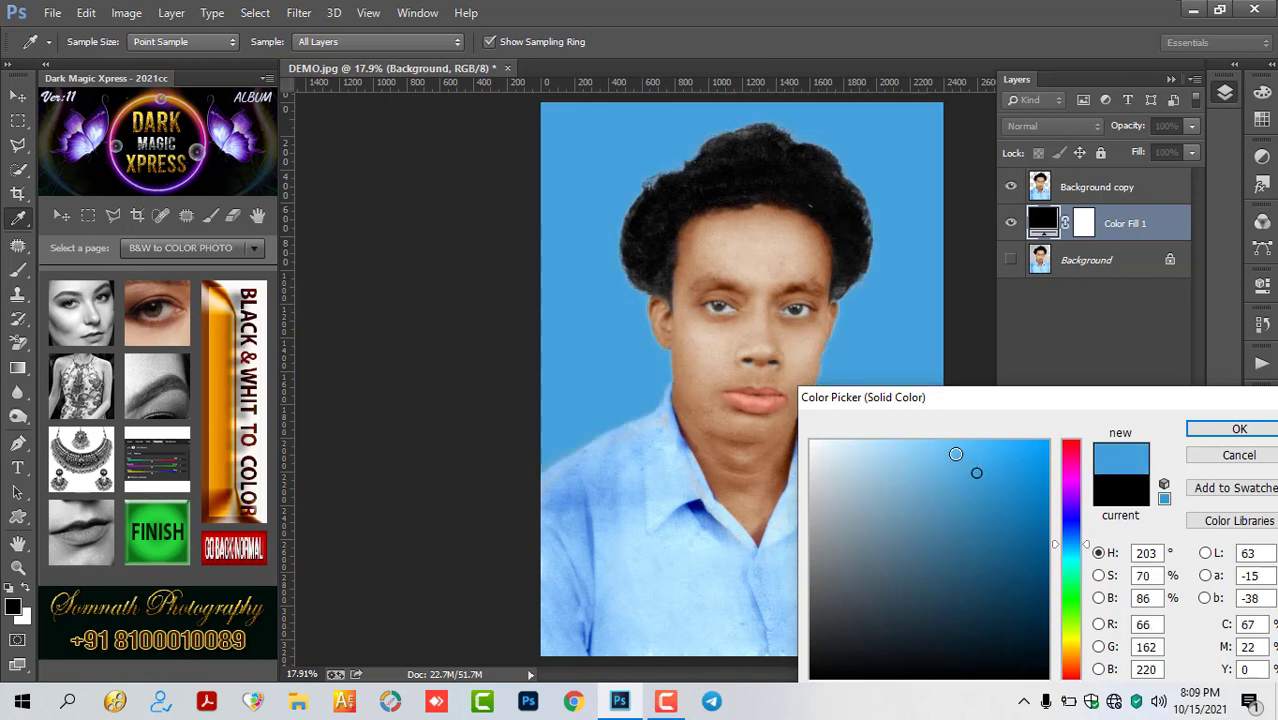
left_click(956, 453)
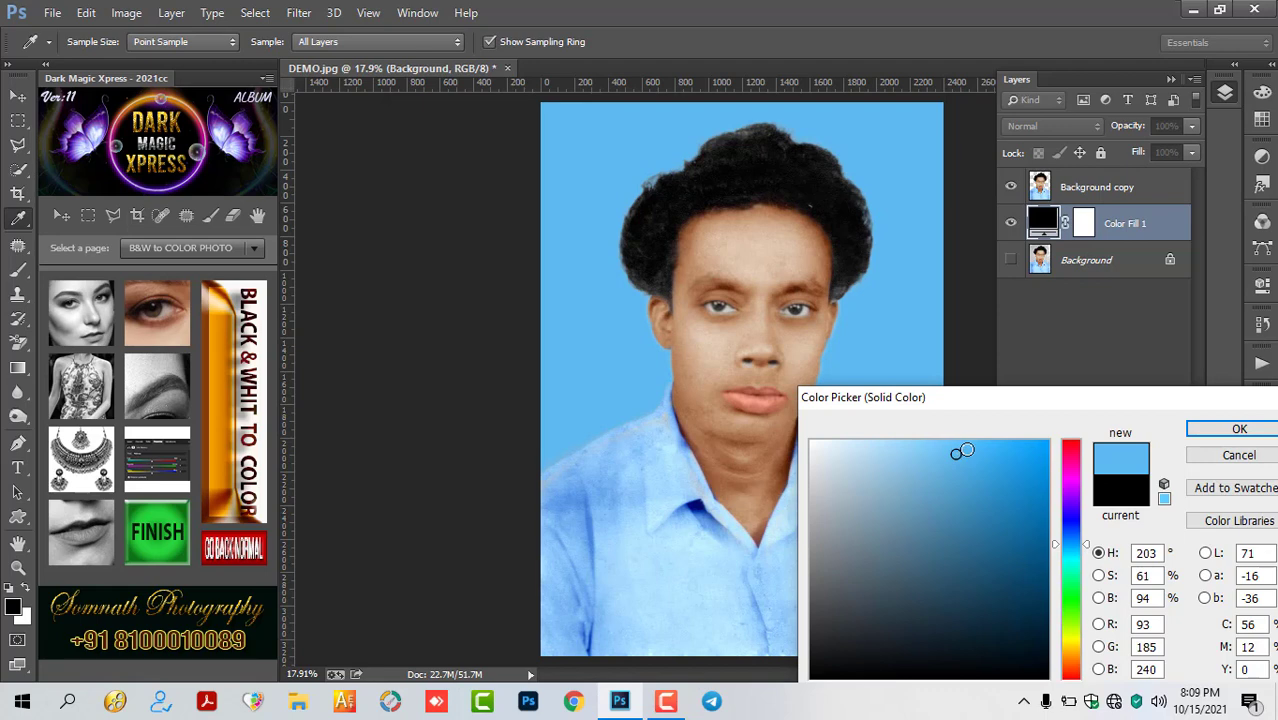
left_click(966, 449)
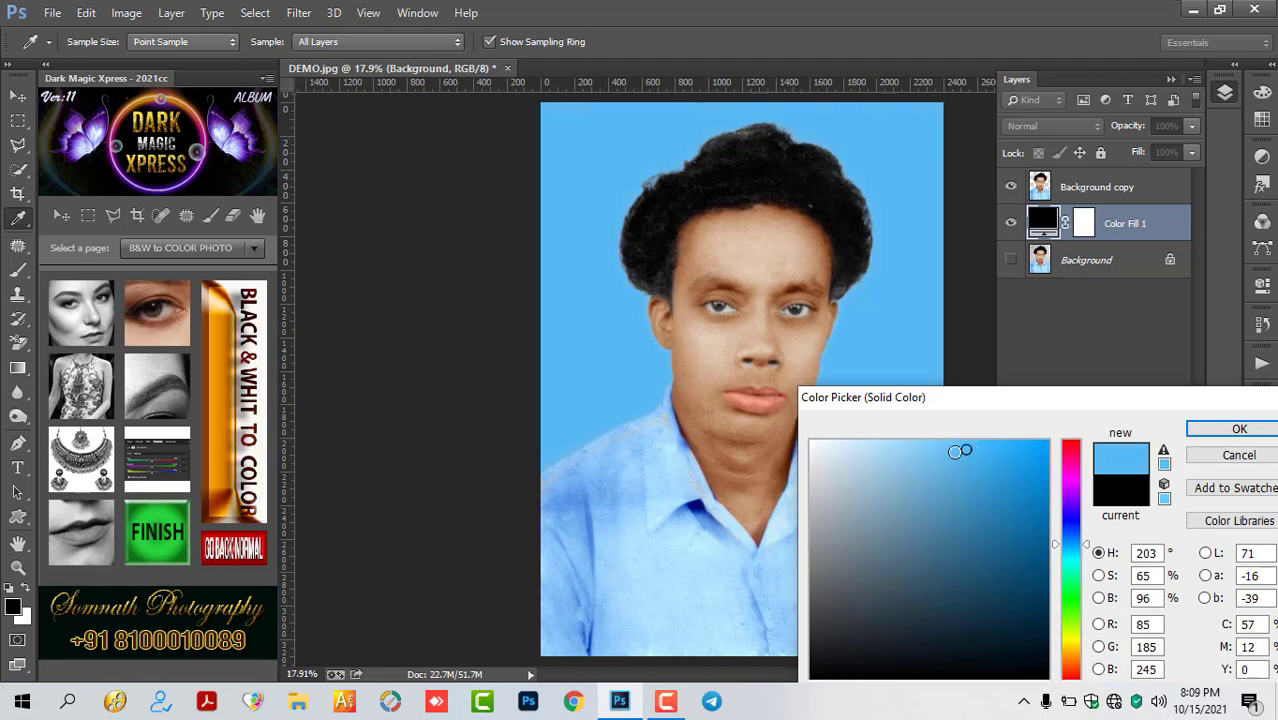
left_click(1239, 428)
key("b")
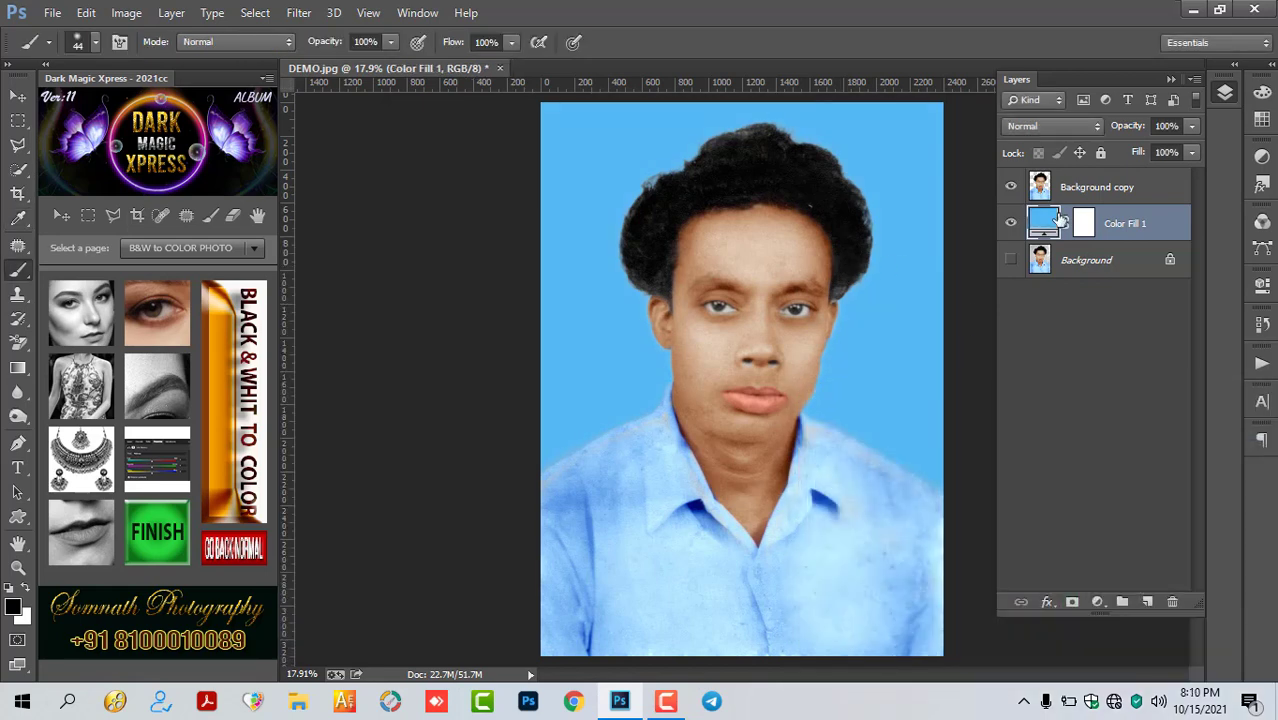
- On the Background copy layer, dodge-lighten the hair outline and the cheek and jawline
left_click(1077, 190)
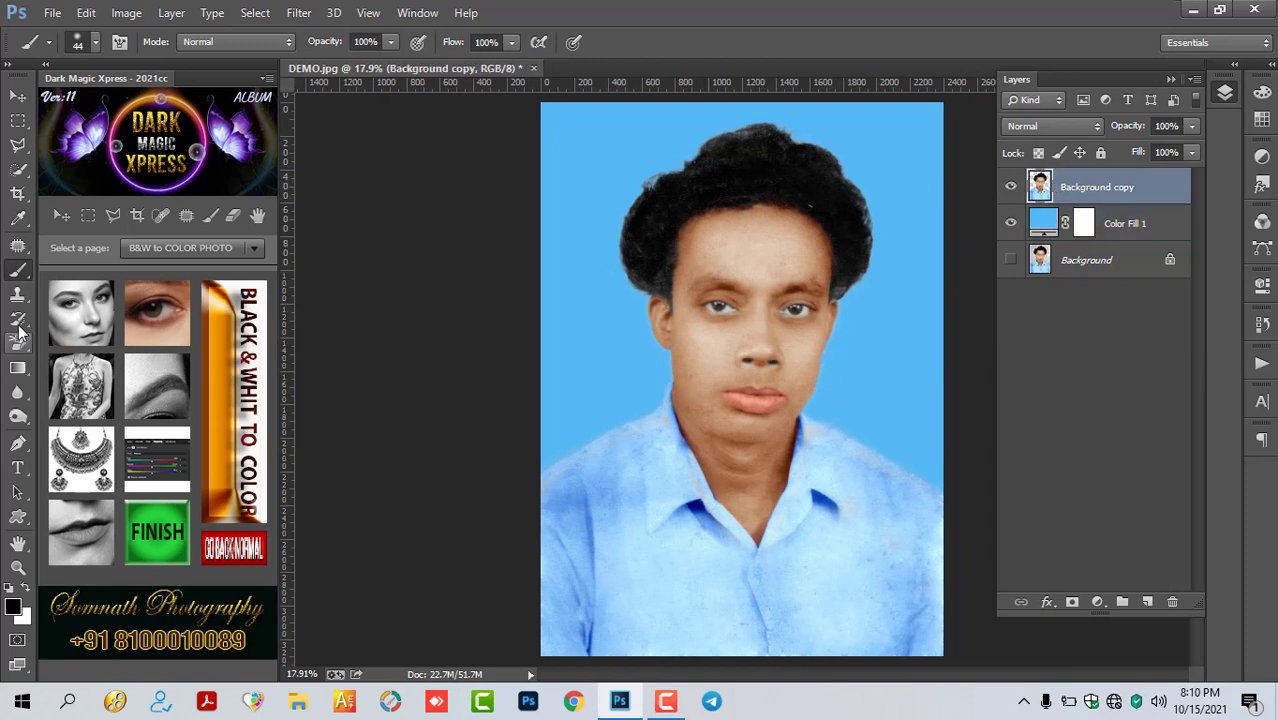
left_click(17, 415)
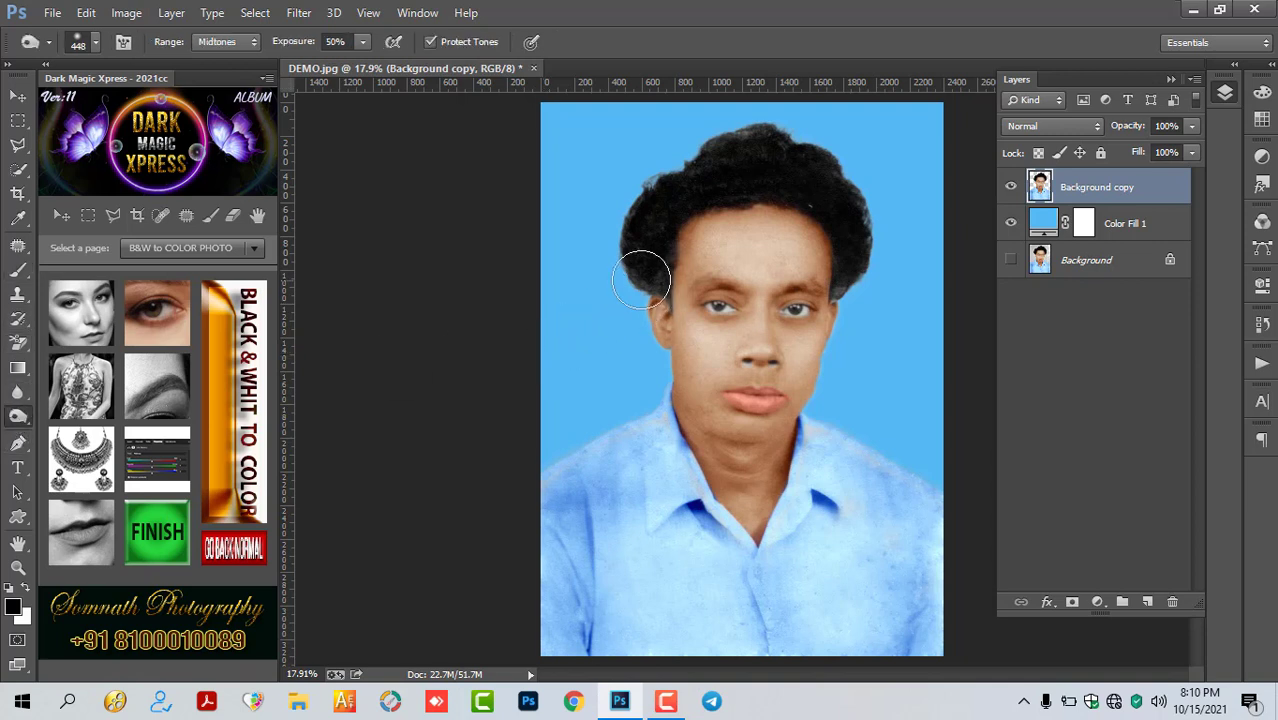
mouse_move(688, 171)
left_mouse_down()
mouse_move(862, 278)
mouse_move(643, 296)
left_mouse_up()
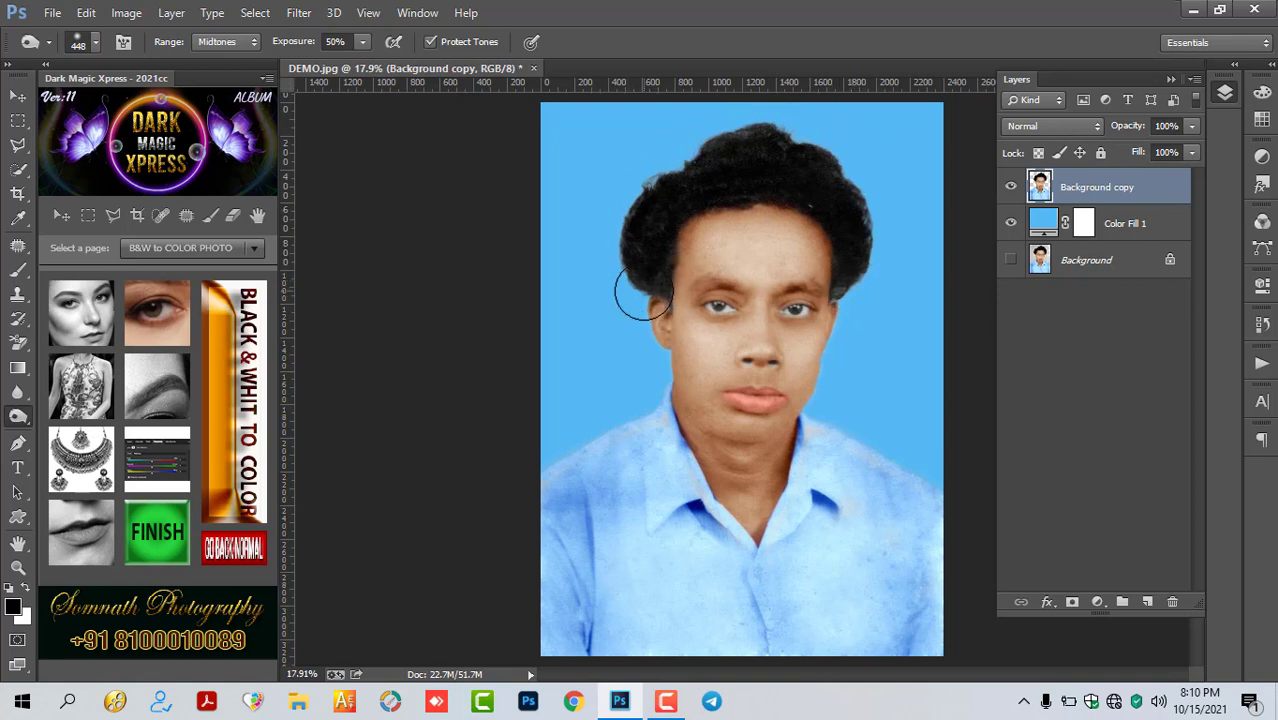
mouse_move(655, 355)
left_mouse_down()
mouse_move(824, 388)
mouse_move(766, 373)
left_mouse_up()
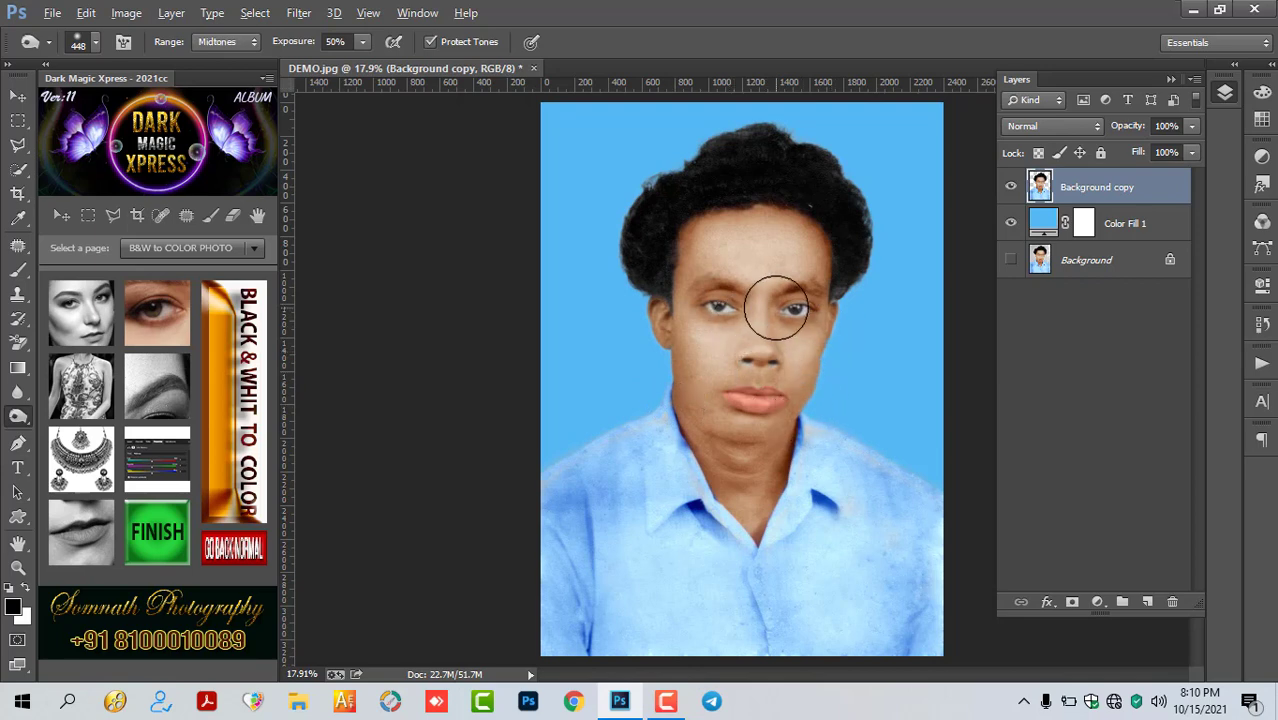
- Zoom in, shrink the brush to about 60 px and work the iris of the right eye
scroll(766, 373, "up", 3)
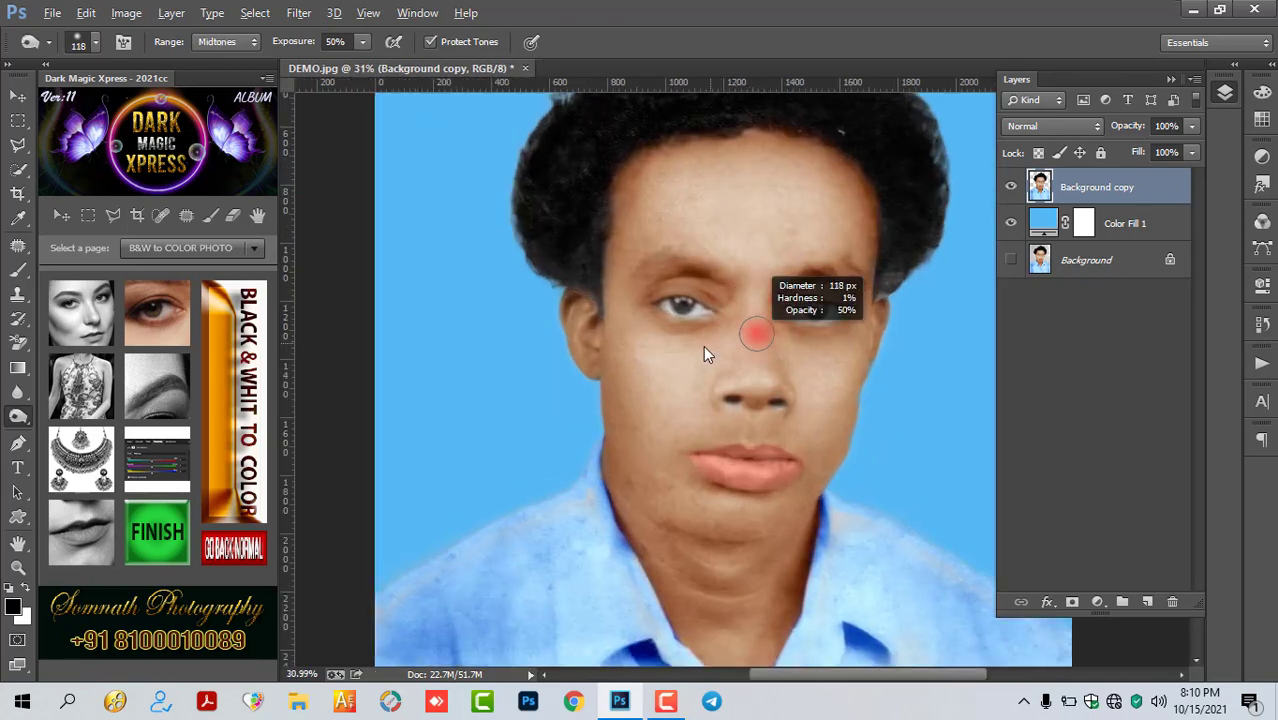
left_click_drag(720, 341, 696, 347)
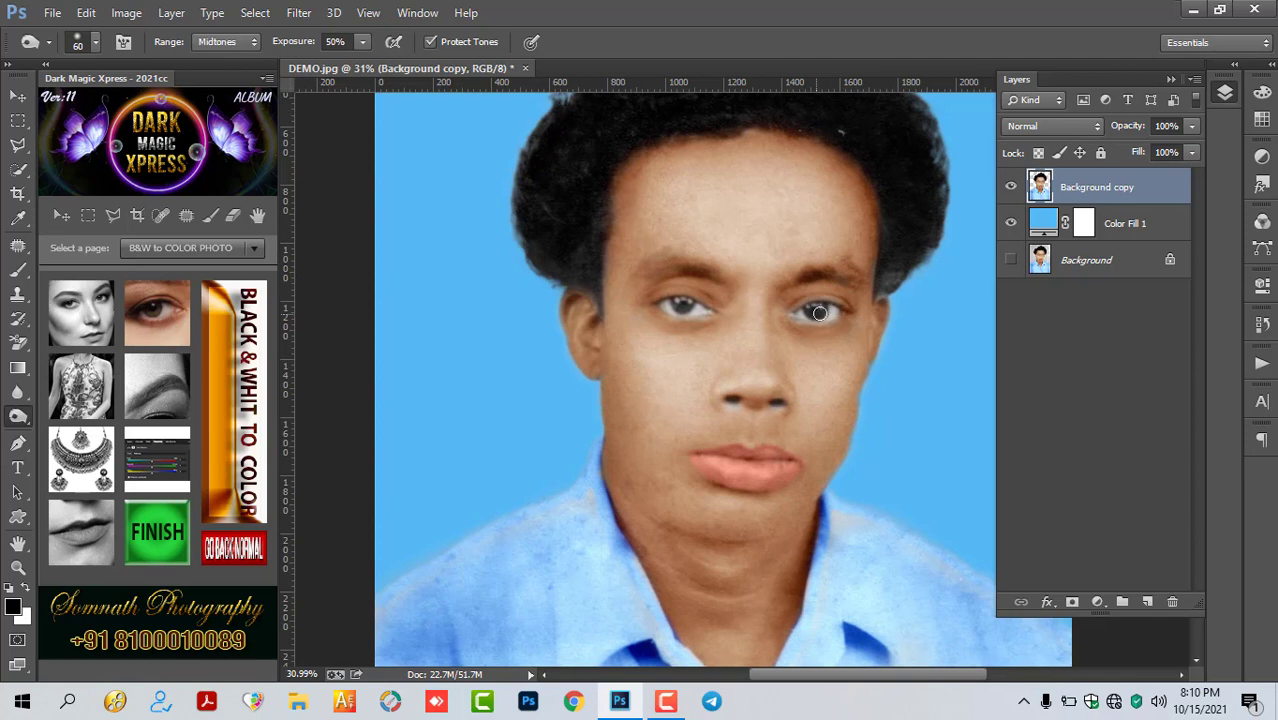
left_click_drag(819, 313, 782, 315)
scroll(836, 208, "up", 3)
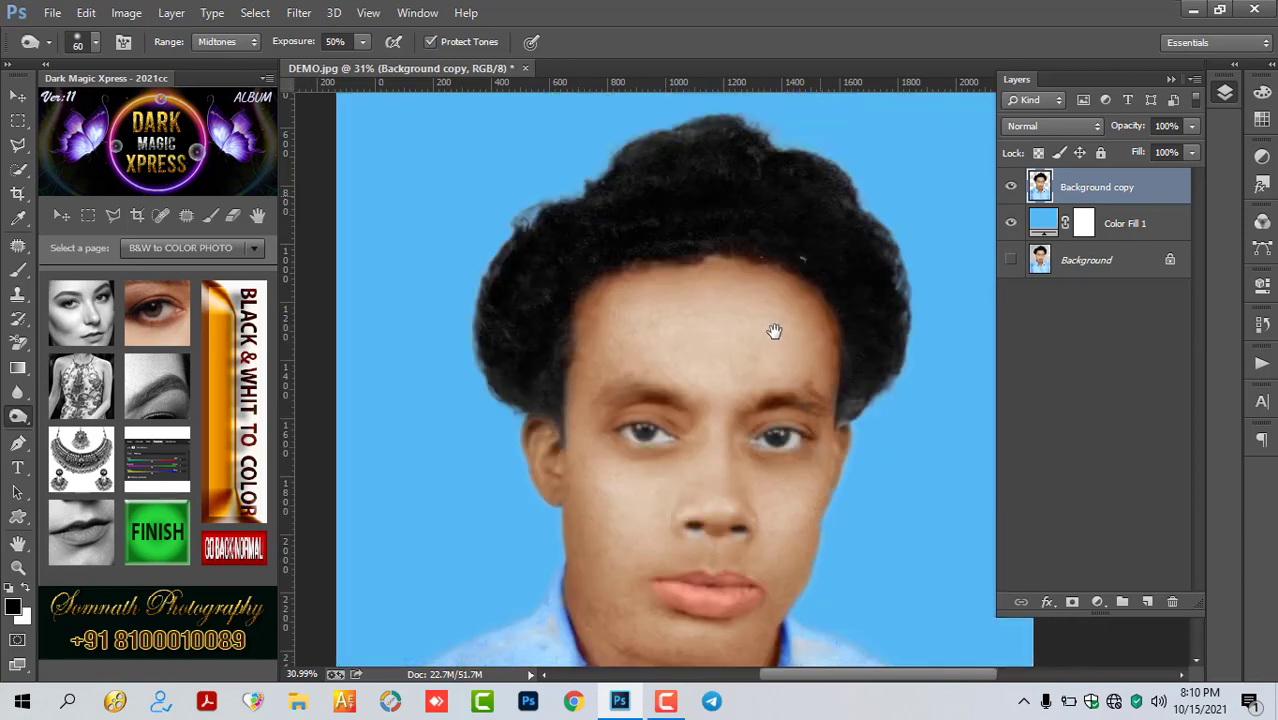
- Try patching a small spot on the hairline with the Patch tool, then deselect
left_click(17, 245)
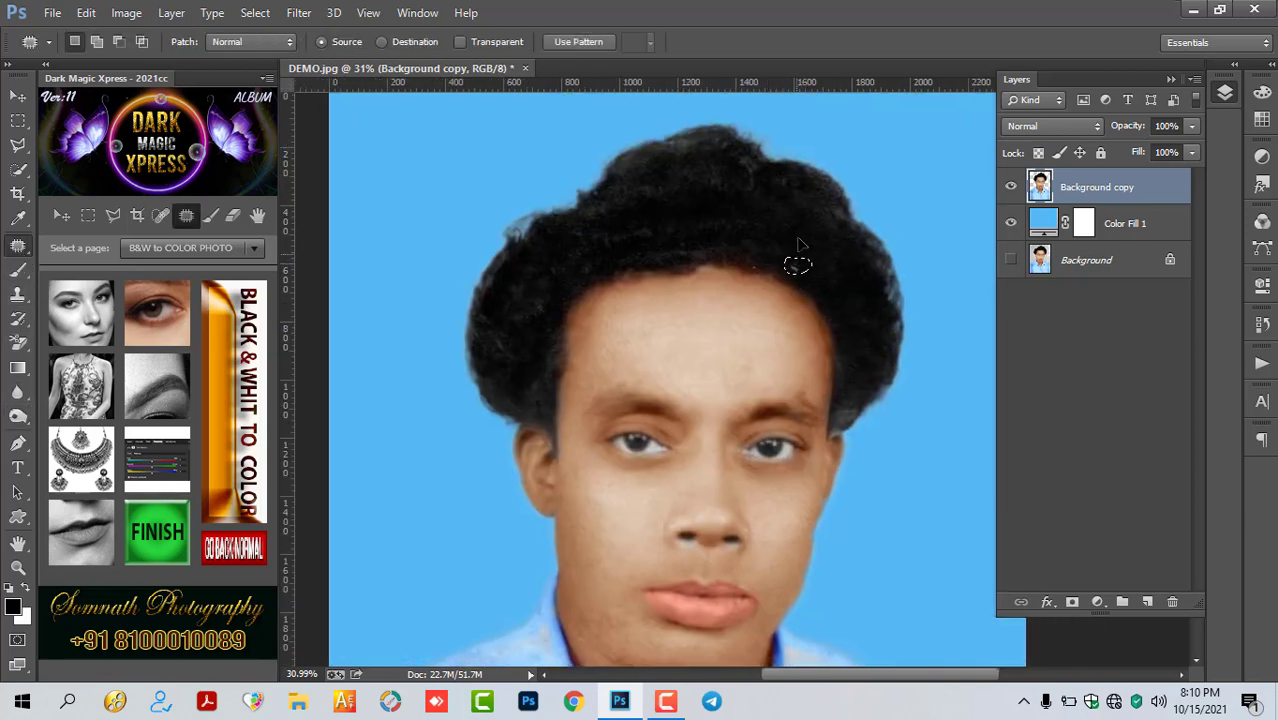
left_click_drag(768, 260, 763, 270)
key("ctrl+d")
- Zoom around to inspect the cut-out edges, then bring up the Layer menu
scroll(762, 285, "down", 3, "alt")
scroll(785, 240, "up", 2, "alt")
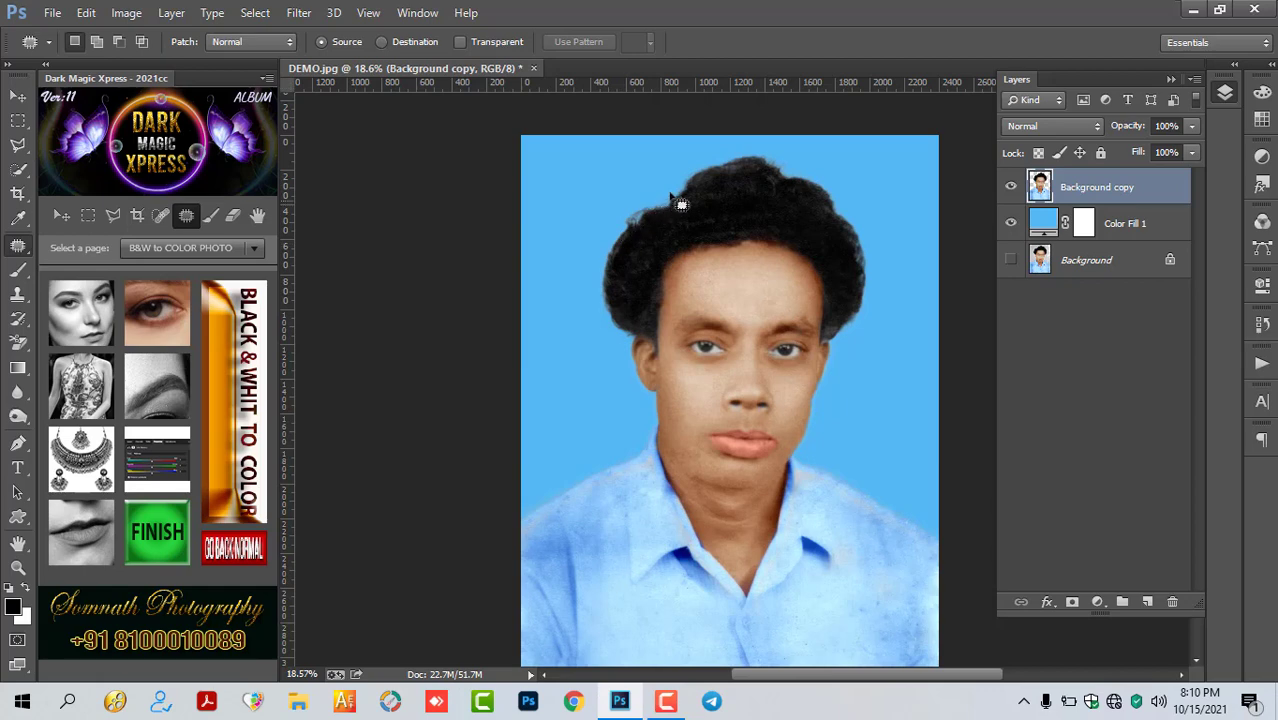
scroll(641, 241, "up", 2)
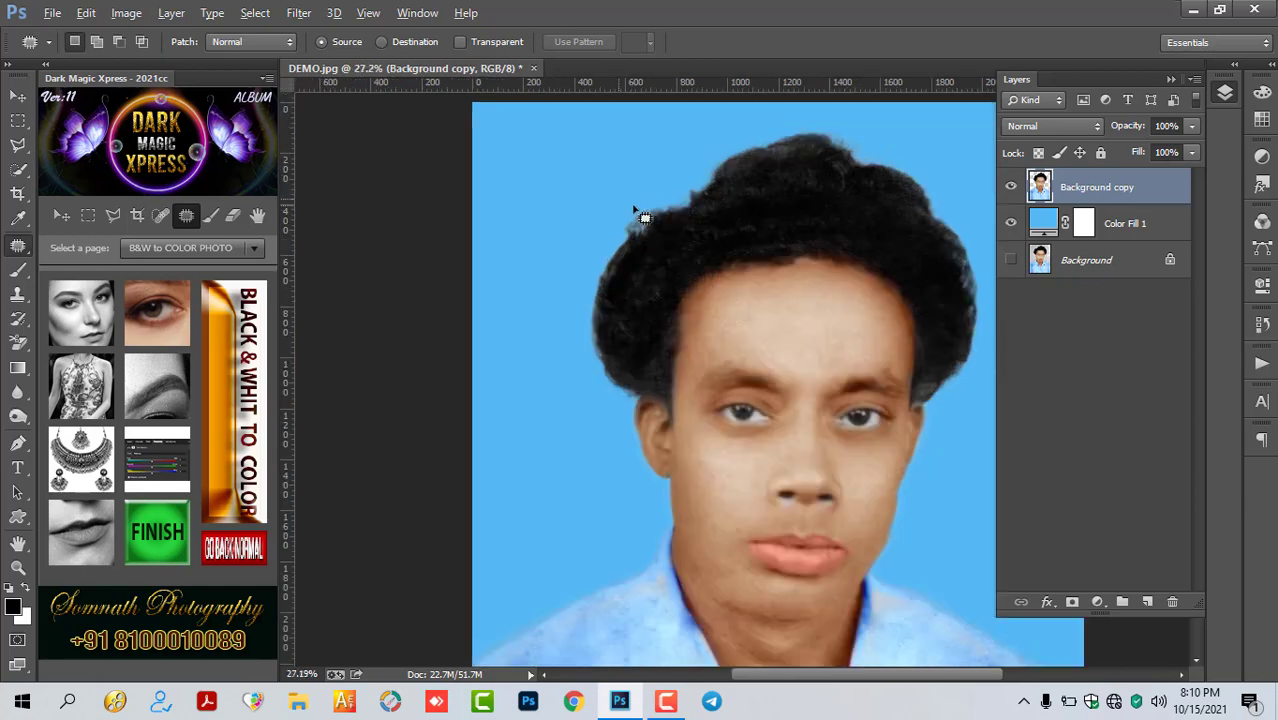
scroll(630, 255, "up", 2)
scroll(615, 270, "up", 2)
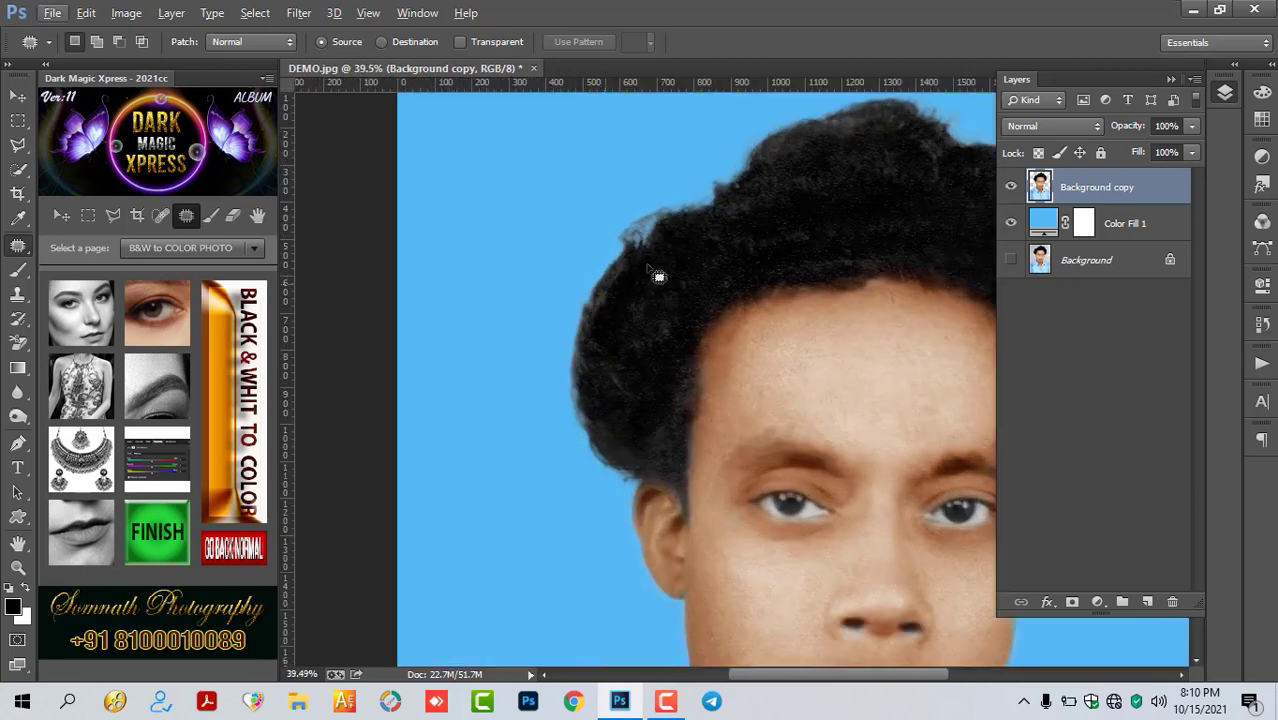
scroll(705, 222, "down", 2)
scroll(699, 220, "down", 2)
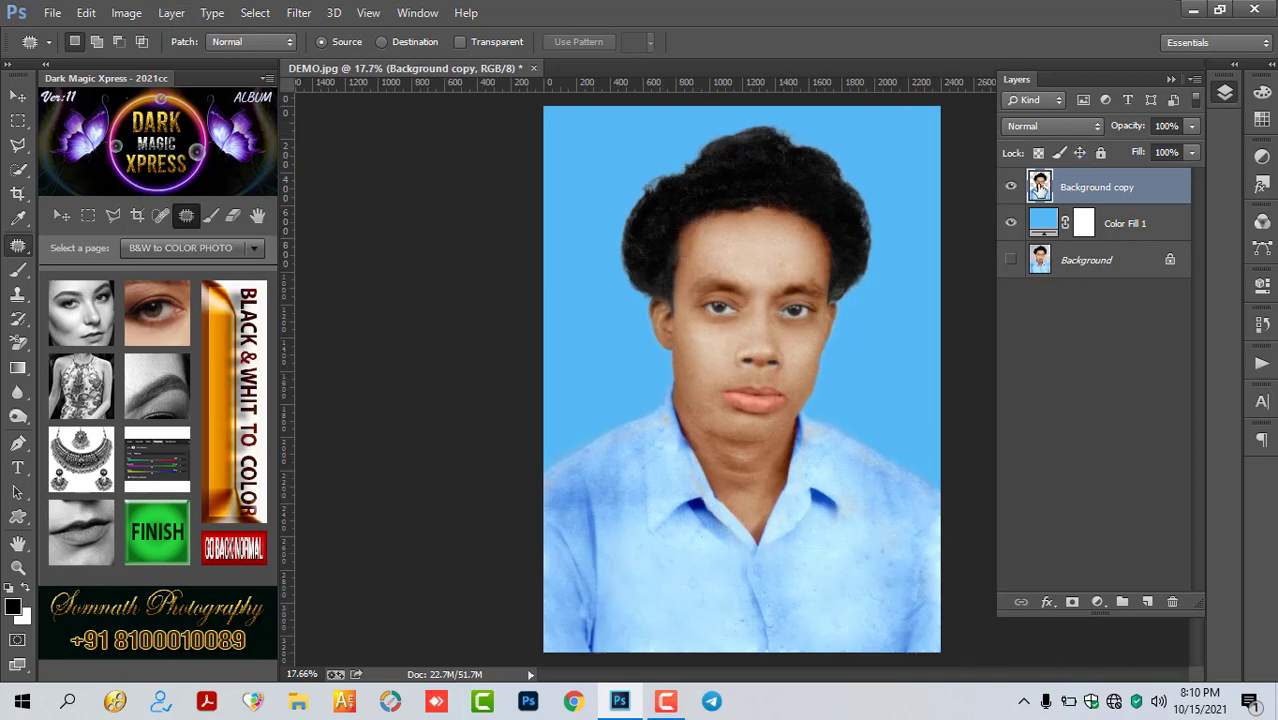
left_click(173, 14)
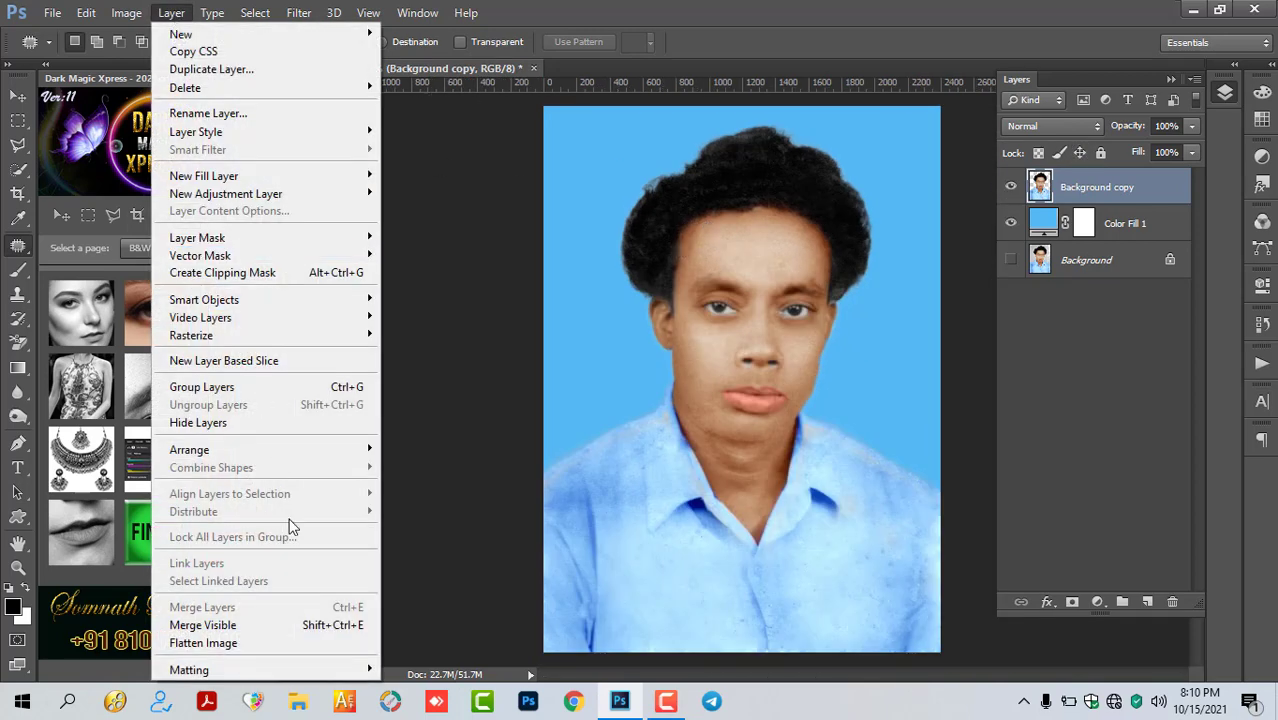
mouse_move(189, 669)
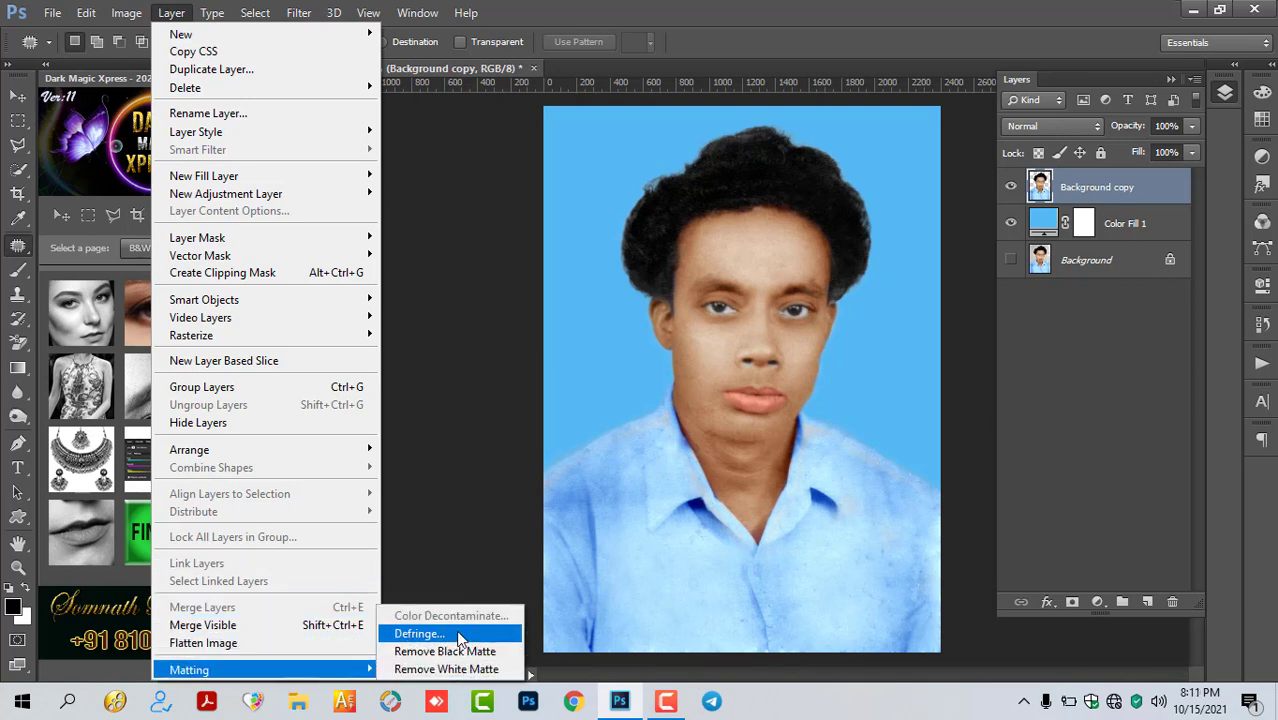
- Defringe the cut-out layer by 4 pixels and zoom in to check the hair edges
left_click(420, 634)
type("4")
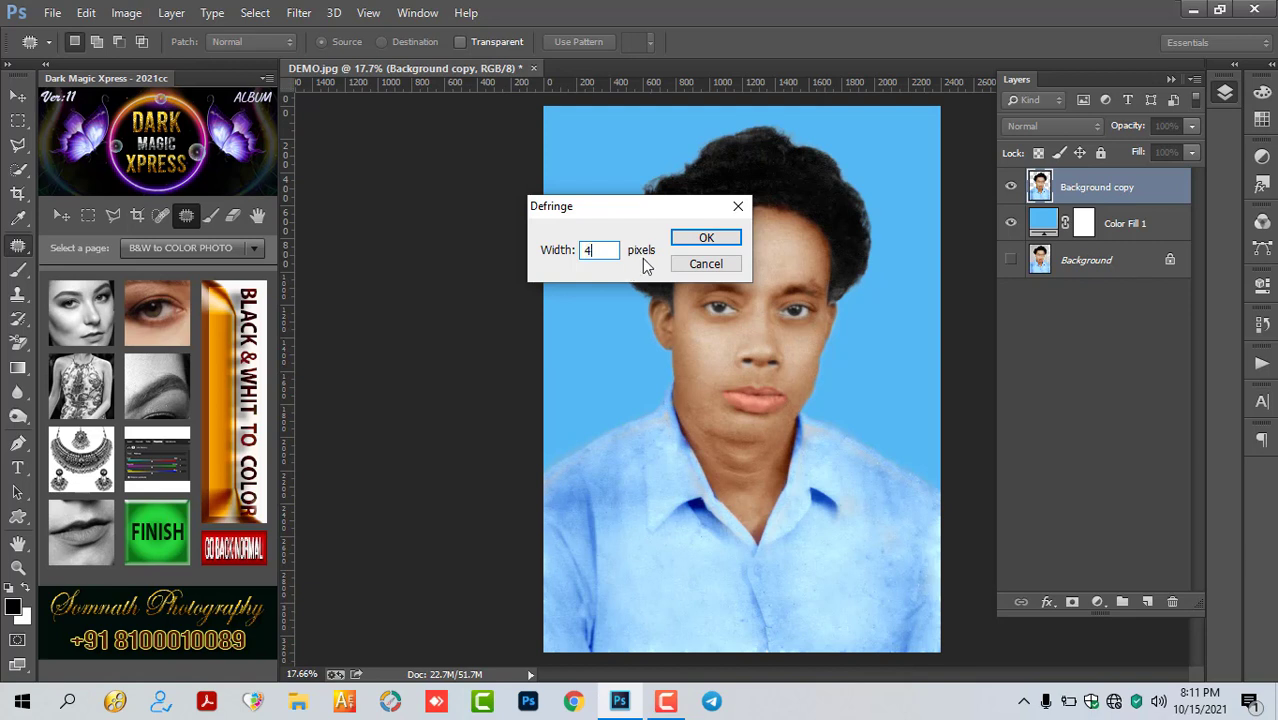
left_click(700, 242)
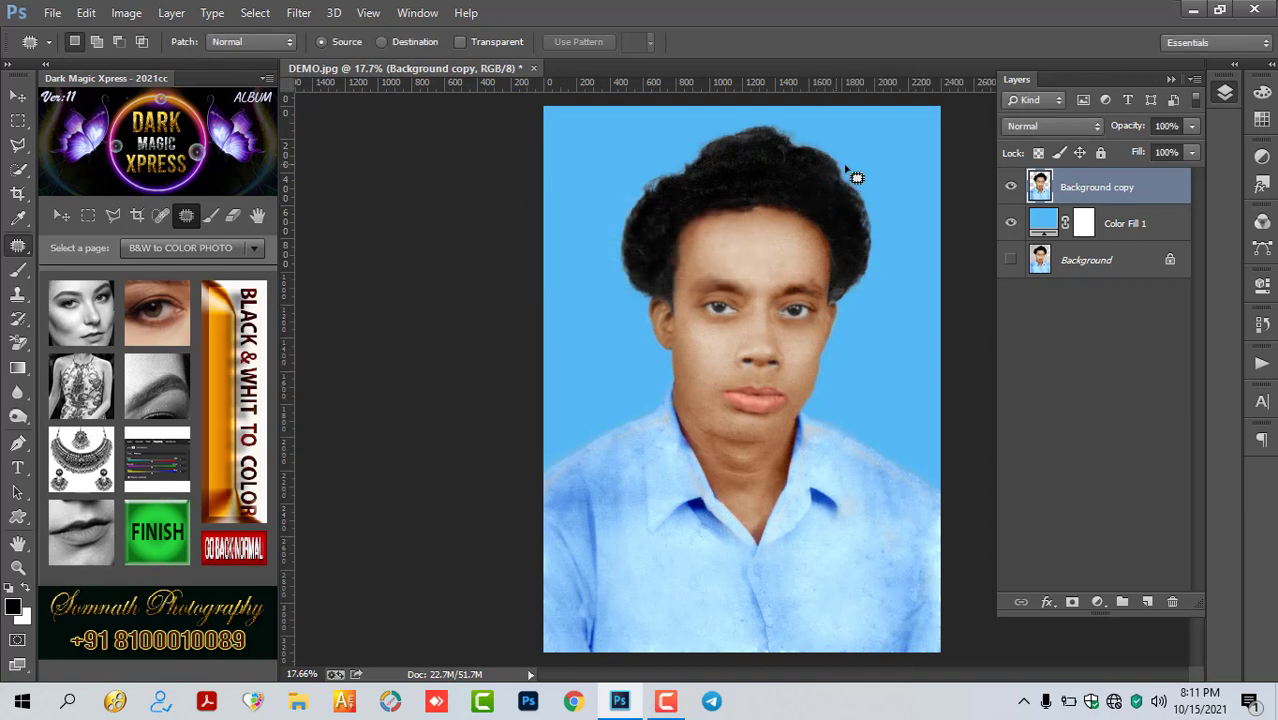
scroll(850, 165, "up", 2)
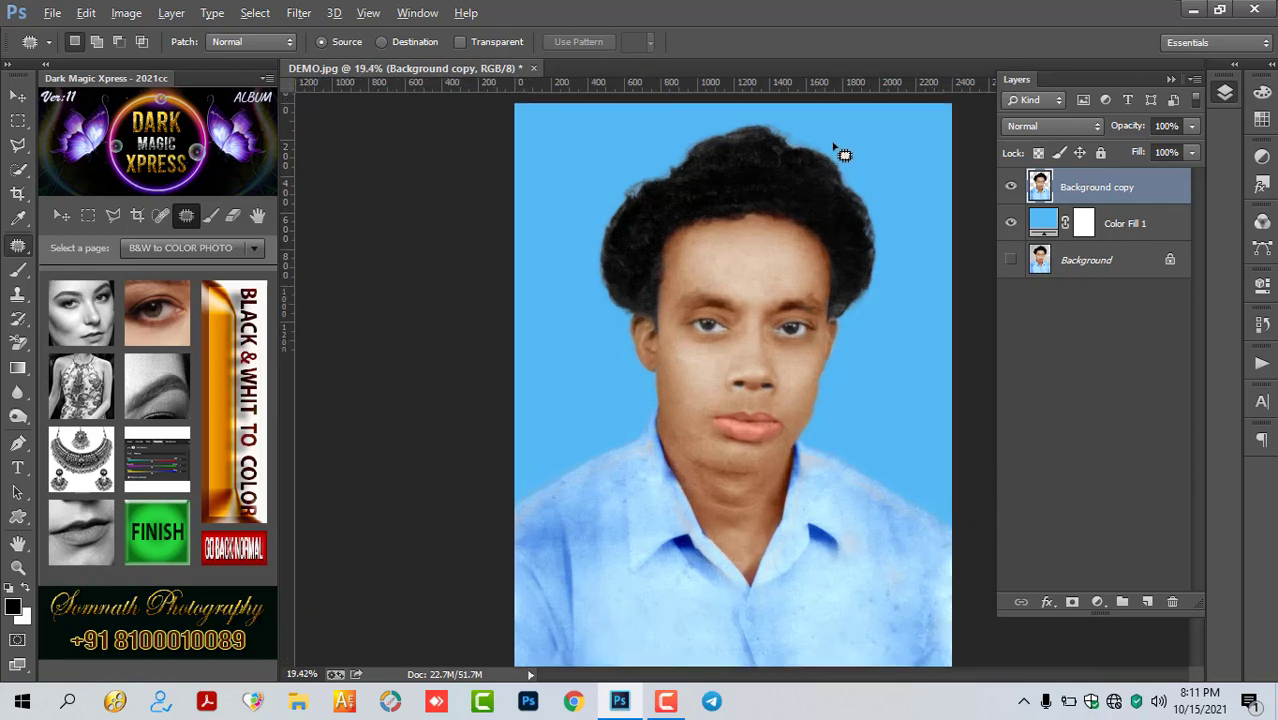
scroll(836, 150, "up", 3)
scroll(827, 157, "up", 3)
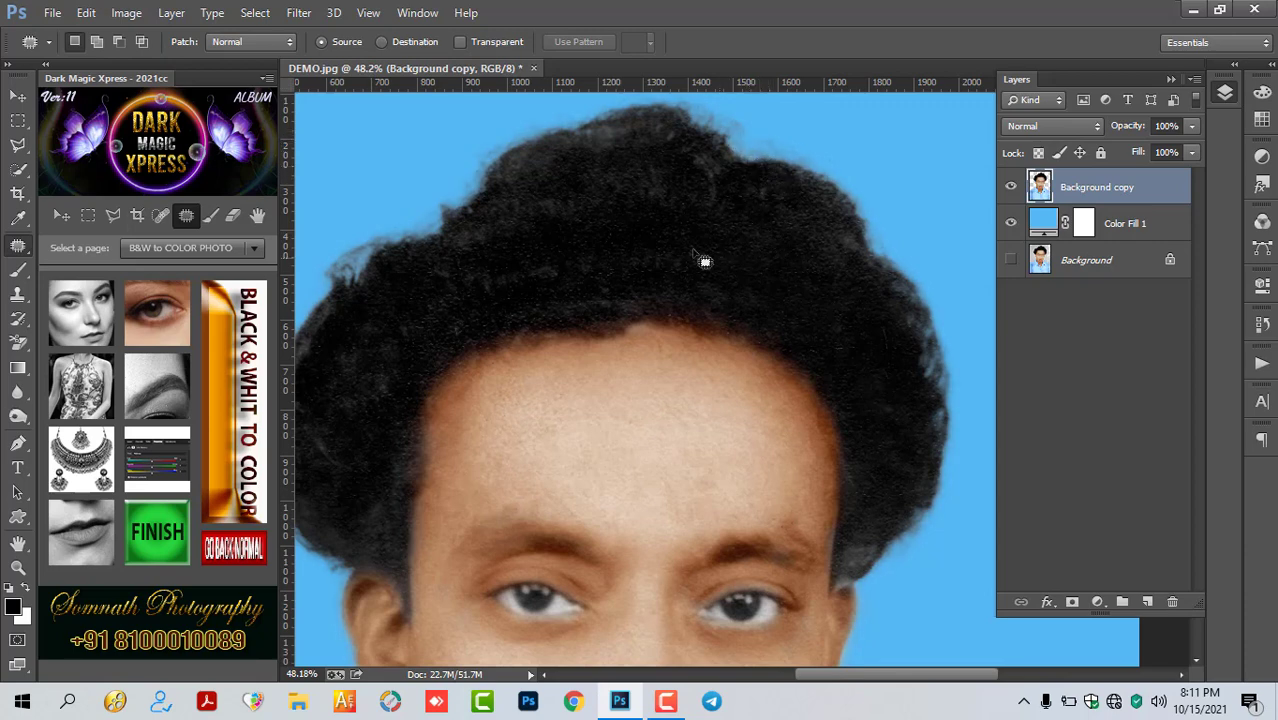
scroll(702, 262, "down", 2)
scroll(702, 262, "down", 1)
scroll(710, 258, "down", 1)
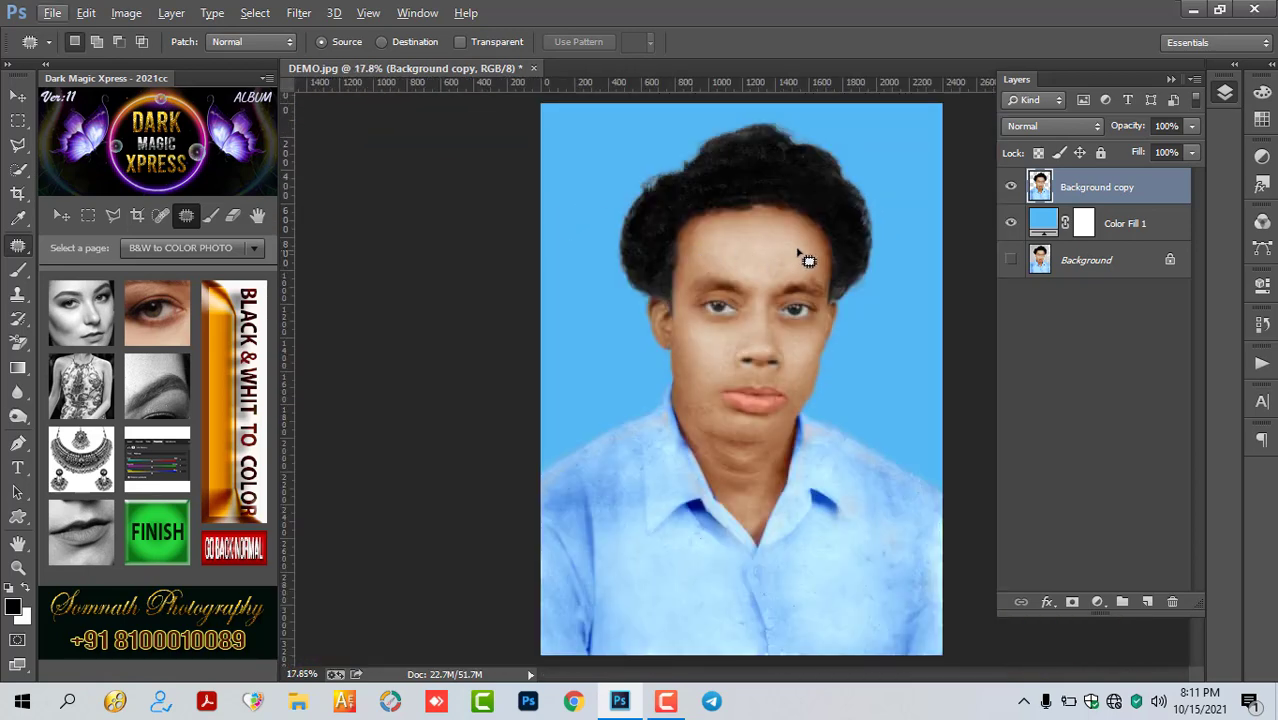
scroll(807, 259, "down", 1)
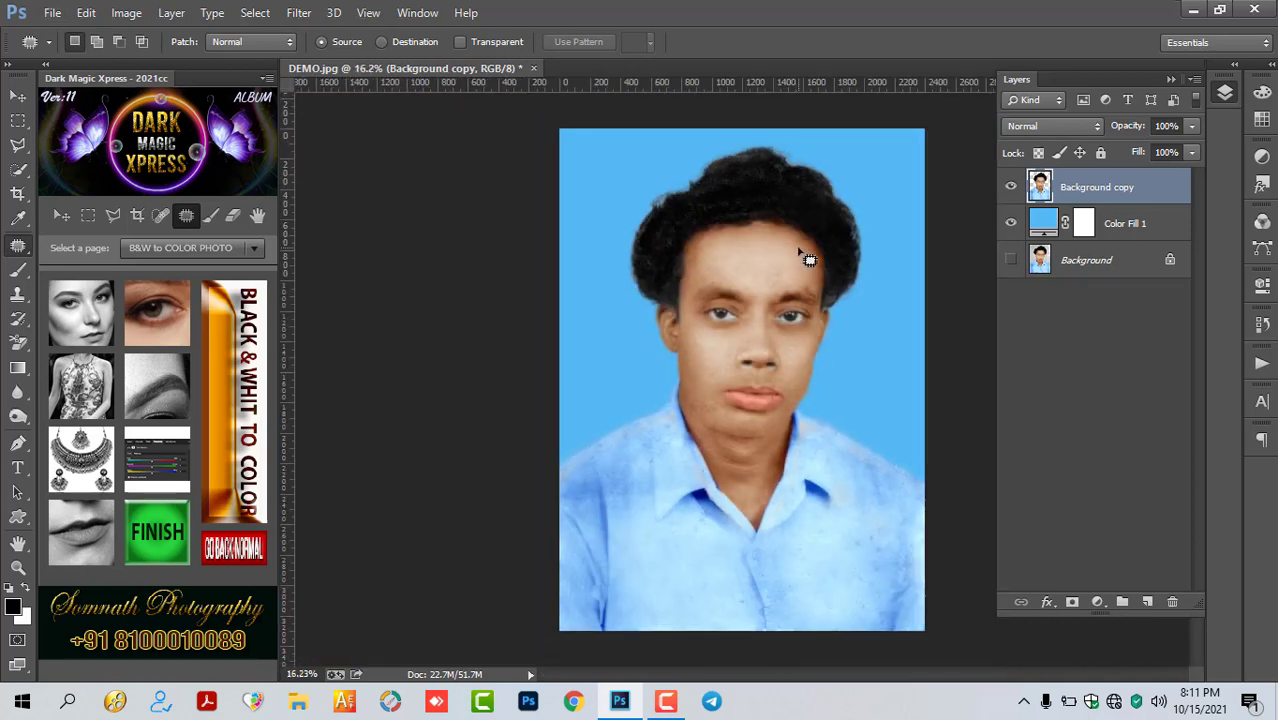
- Select all three layers and flatten them into a single Background layer
left_click(1092, 265, "shift")
key("e")
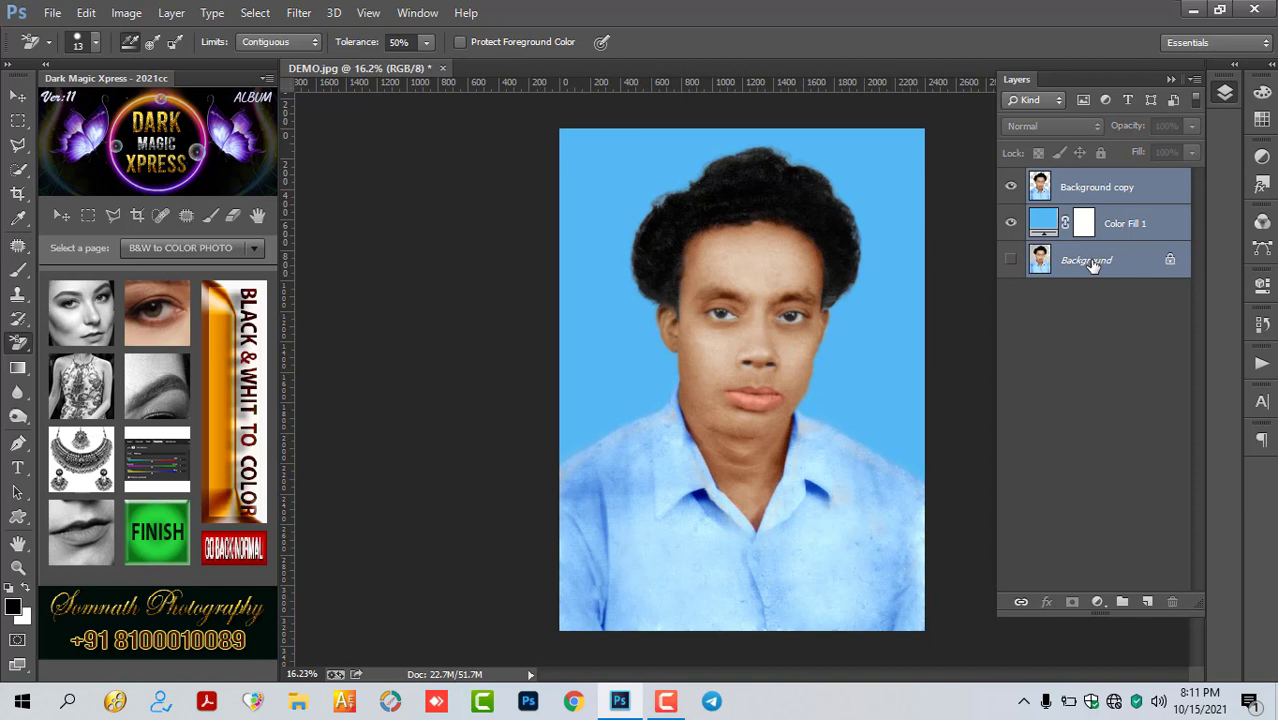
left_click(160, 527)
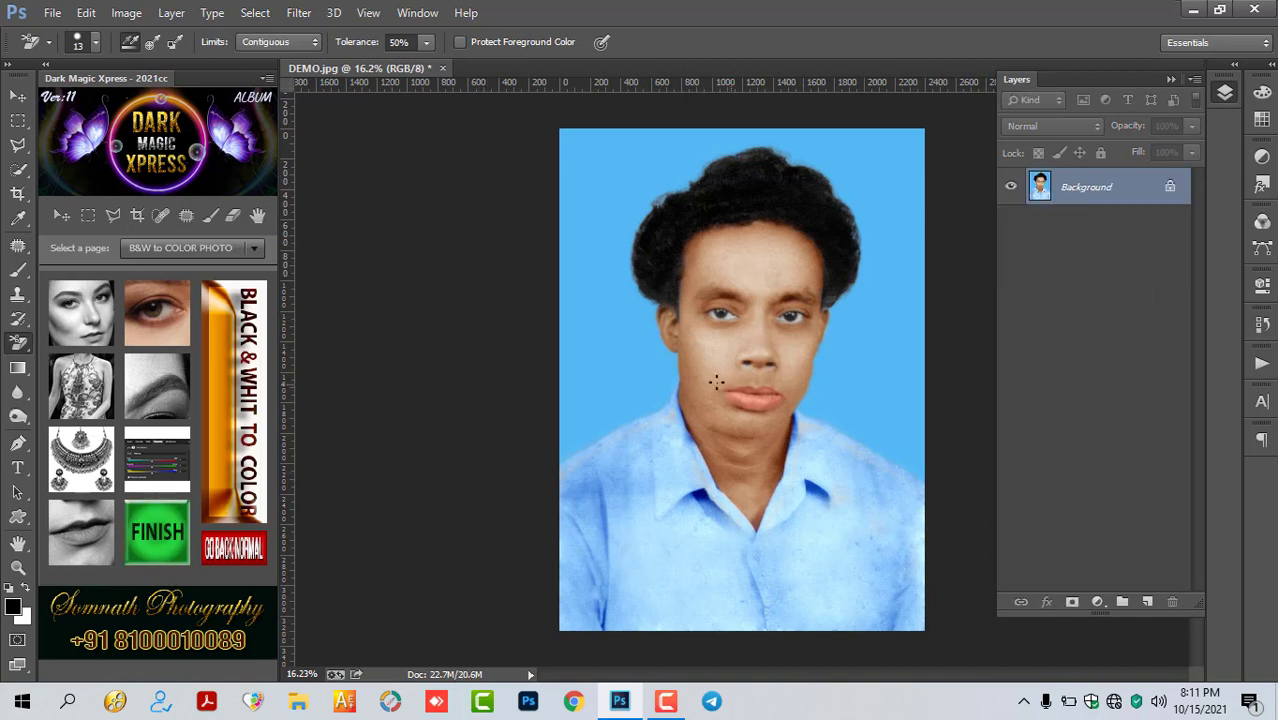
left_click(17, 96)
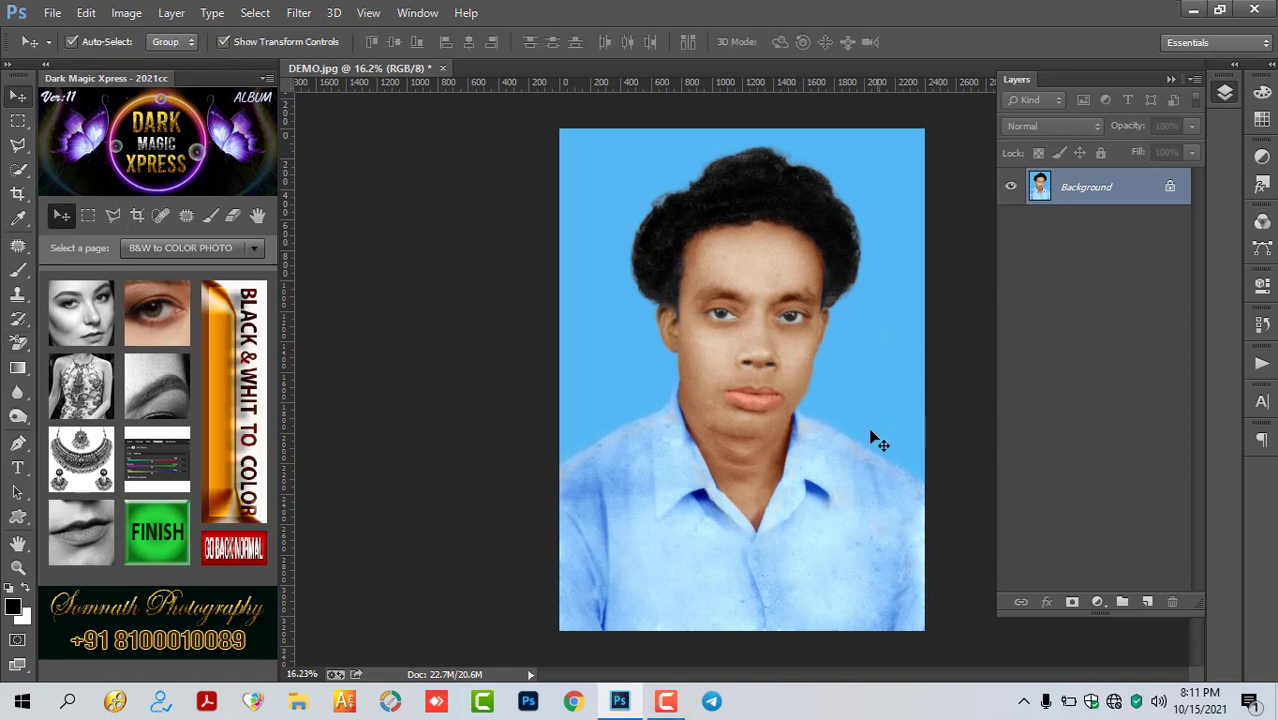
scroll(837, 305, "up", 2)
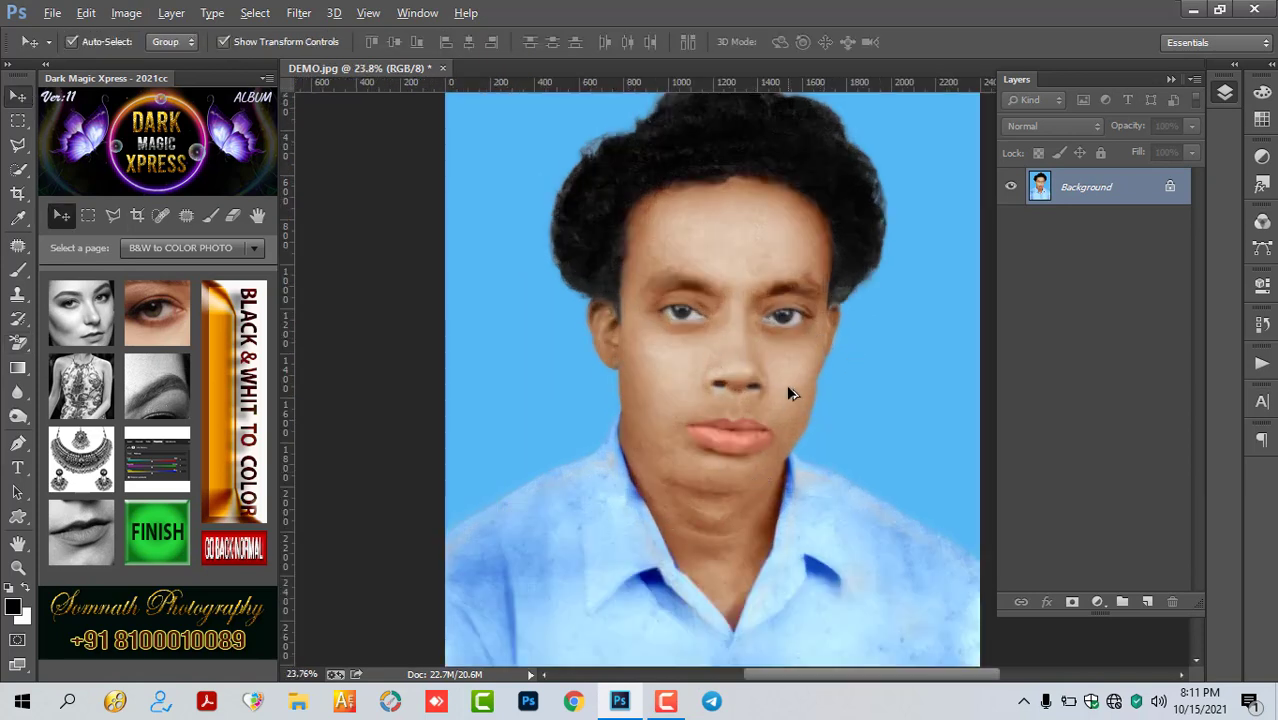
scroll(787, 384, "down", 2)
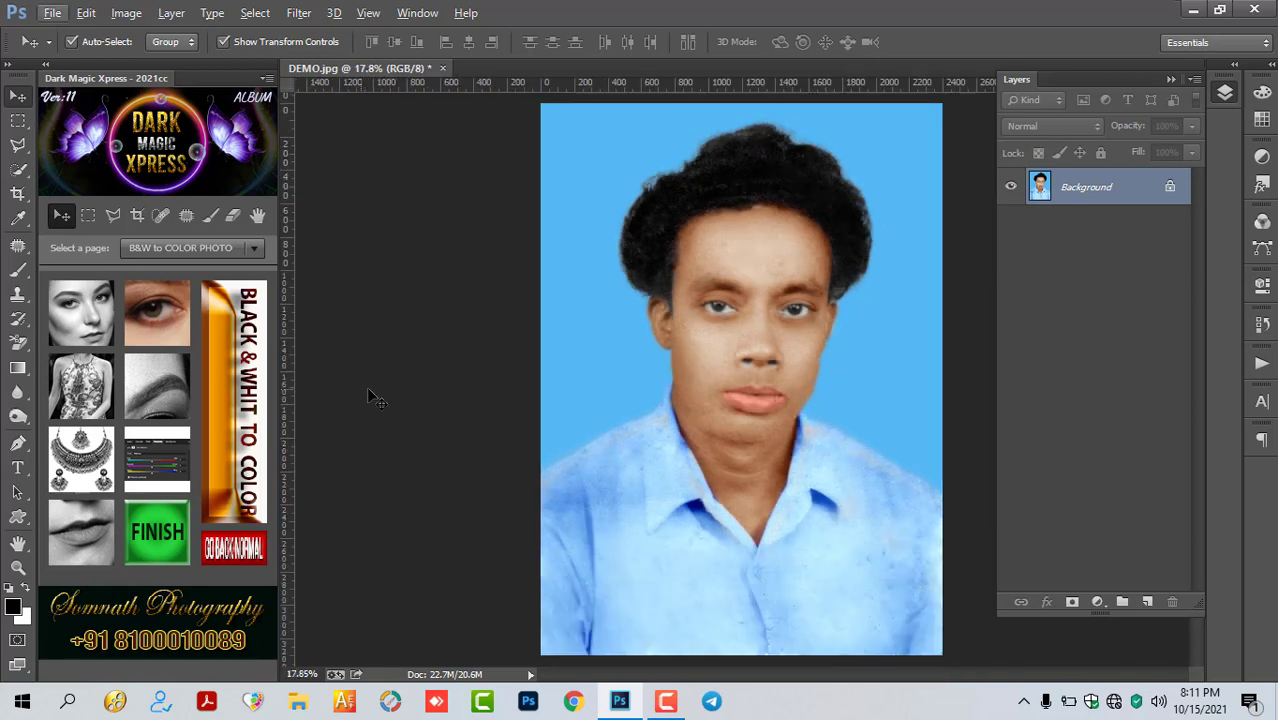
- Launch SkinFiner from the Filter > Photo-Toolbox menu on the flattened portrait
left_click(298, 14)
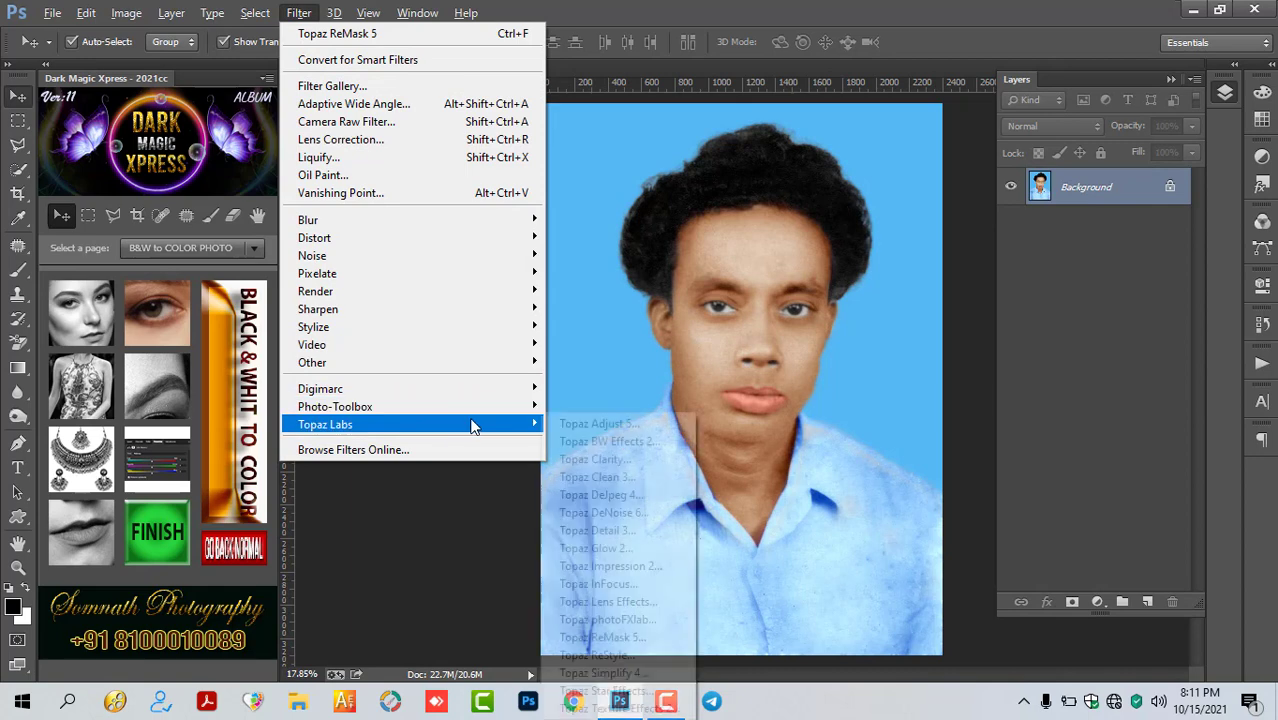
mouse_move(335, 406)
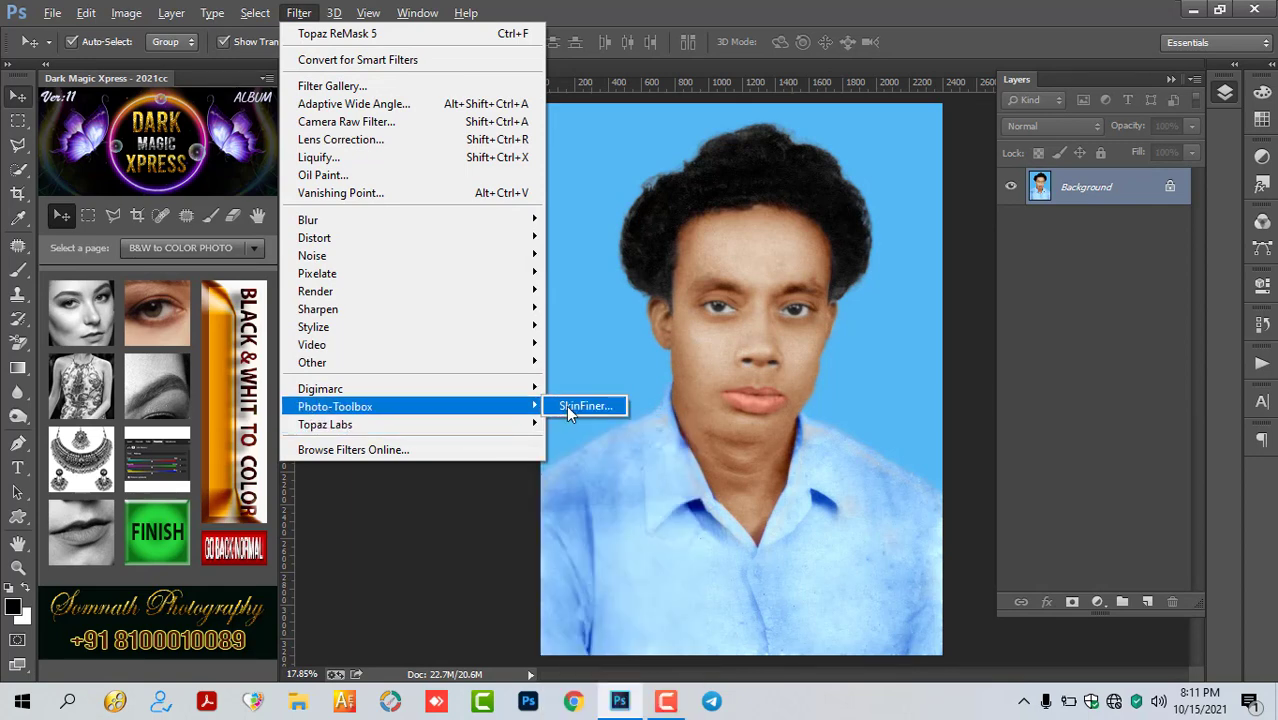
left_click(566, 405)
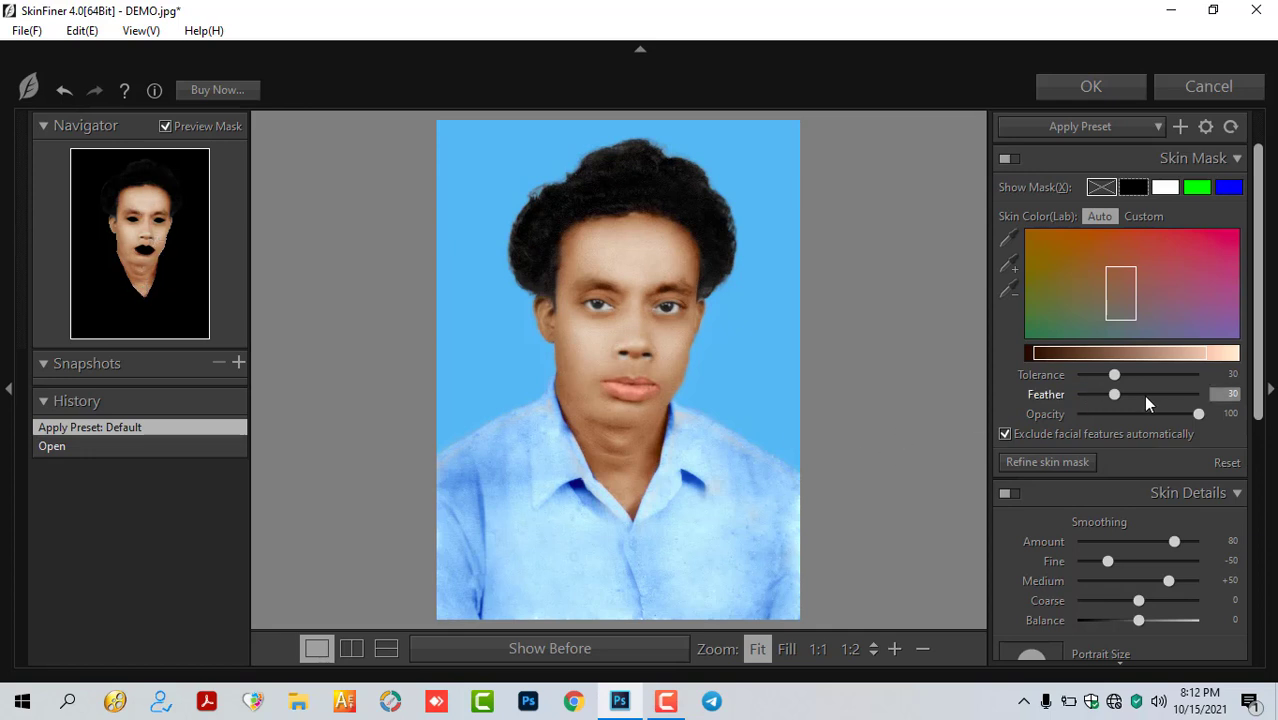
- Set the skin-mask Feather to 69 and Fine smoothing to -4
left_click_drag(1116, 395, 1162, 396)
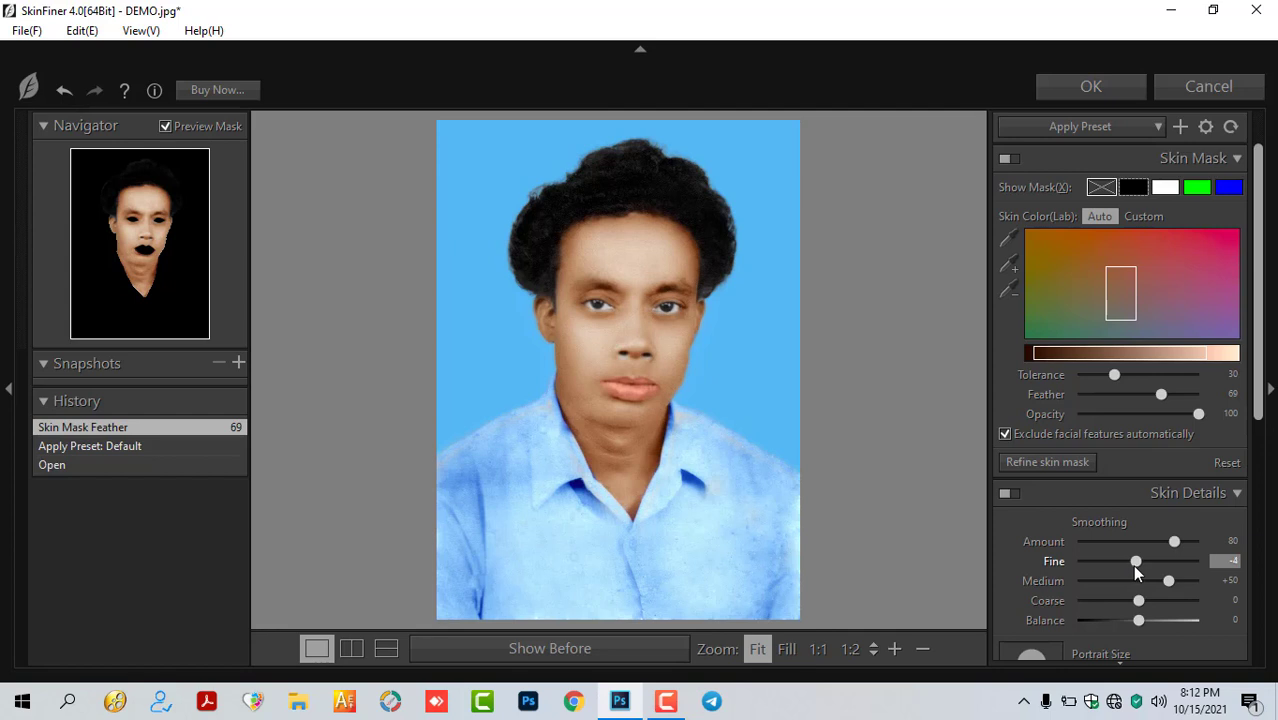
left_click_drag(1128, 564, 1162, 543)
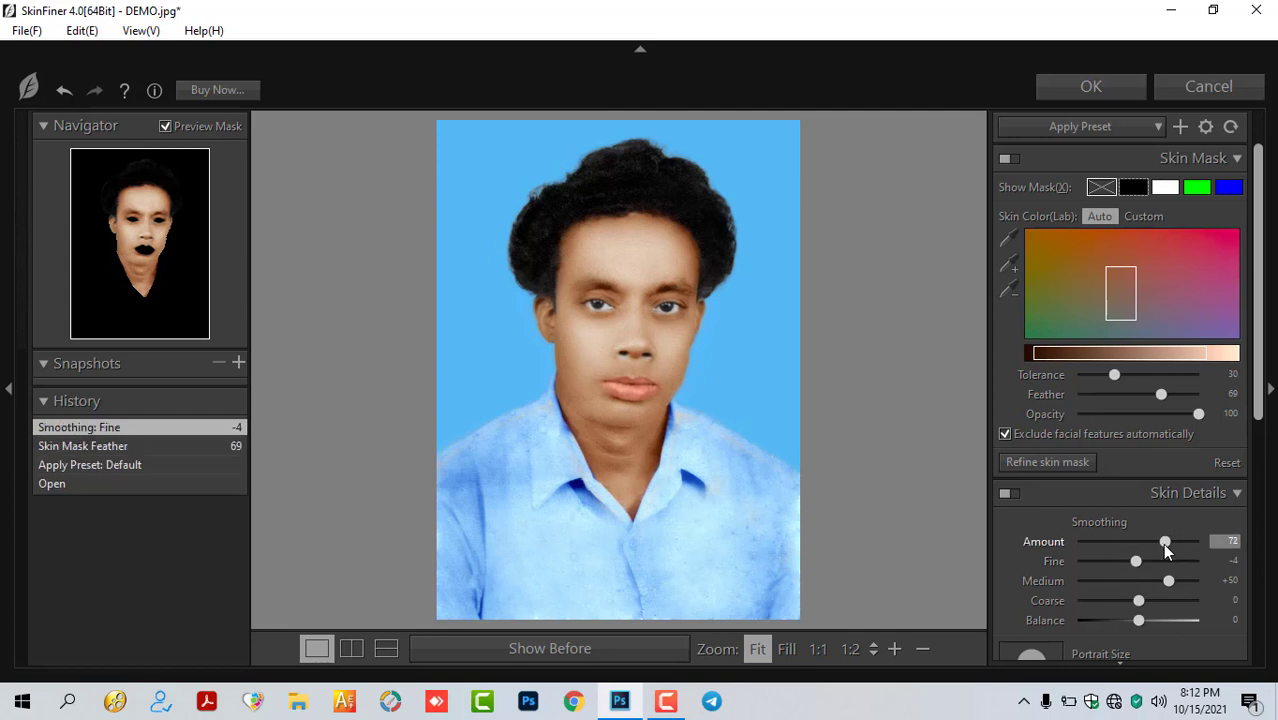
scroll(1090, 410, "down", 5)
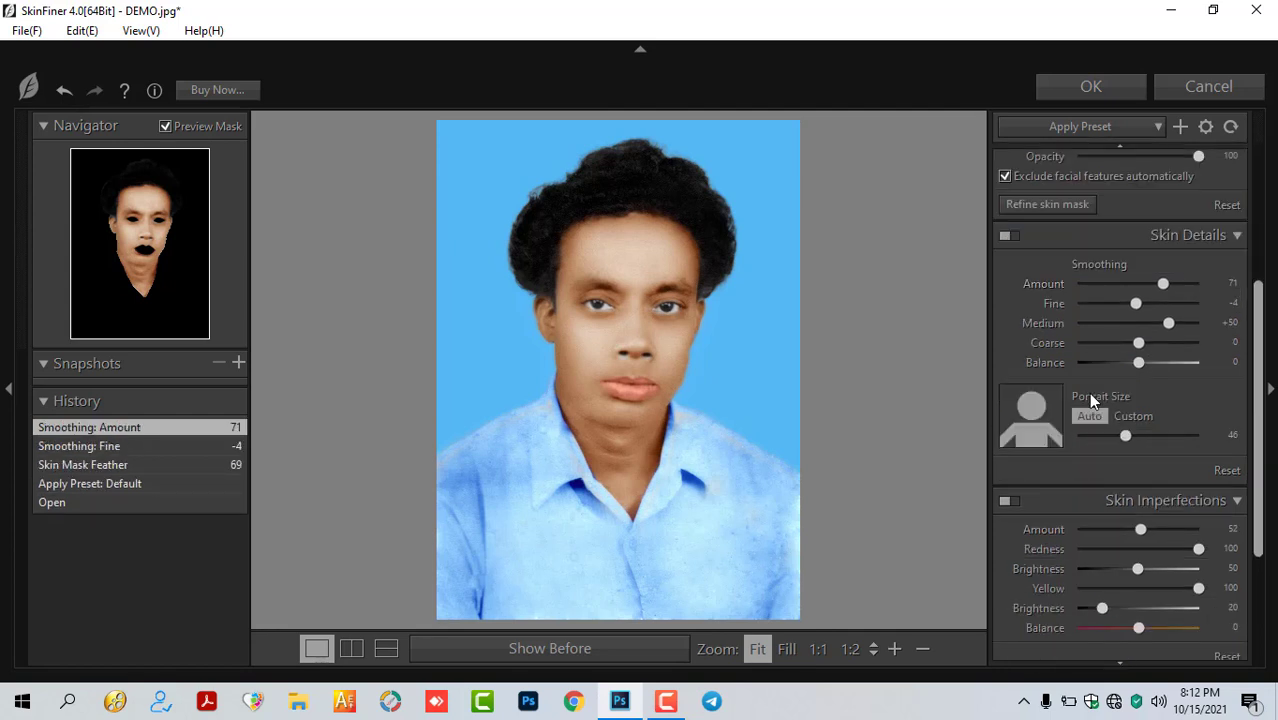
scroll(1085, 395, "down", 3)
scroll(1124, 469, "down", 1)
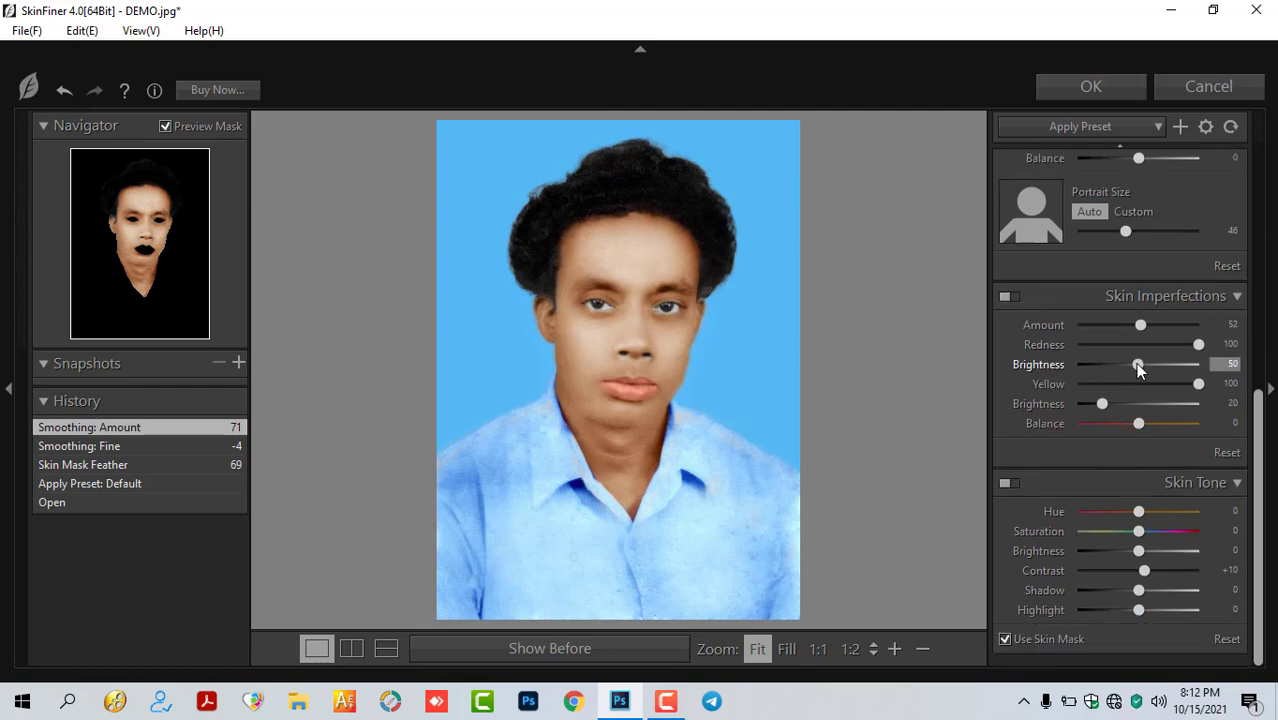
- Set Redness Brightness to about 45 and Skin Tone Brightness -23, Contrast +25, Shadow +14
left_click_drag(1138, 369, 1133, 369)
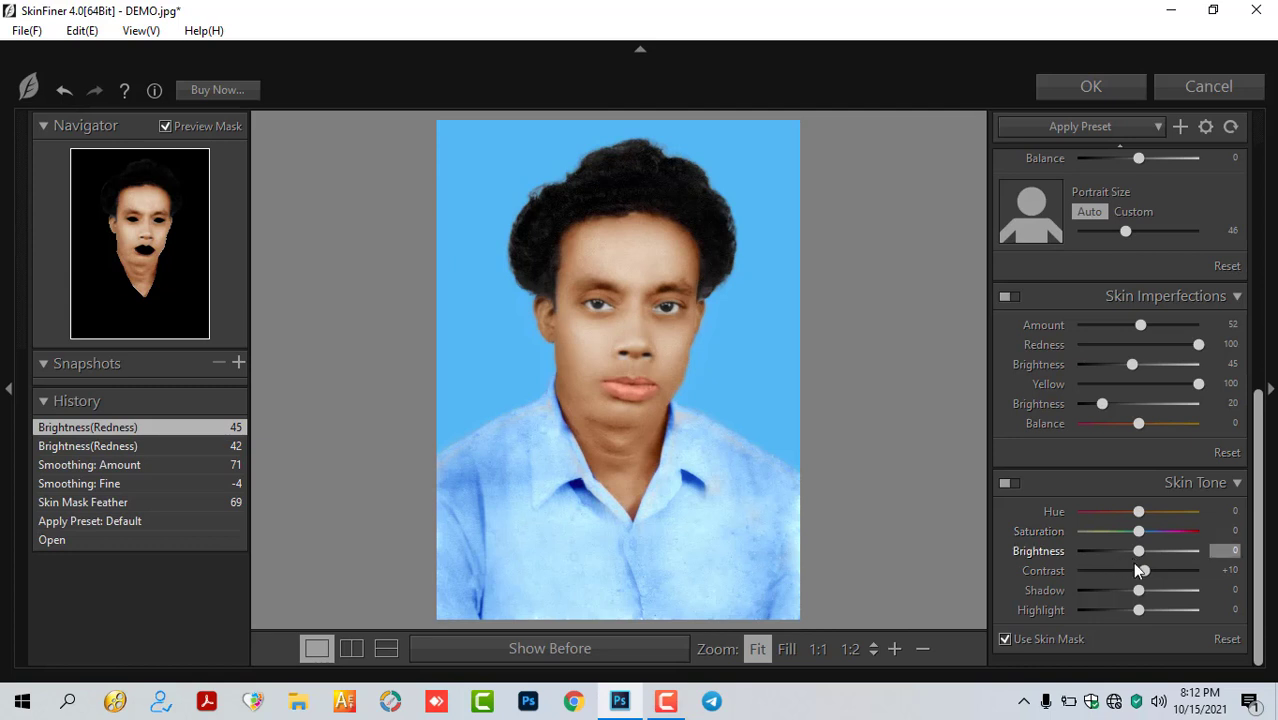
mouse_move(1137, 560)
left_mouse_down()
mouse_move(1125, 558)
mouse_move(1162, 578)
left_mouse_up()
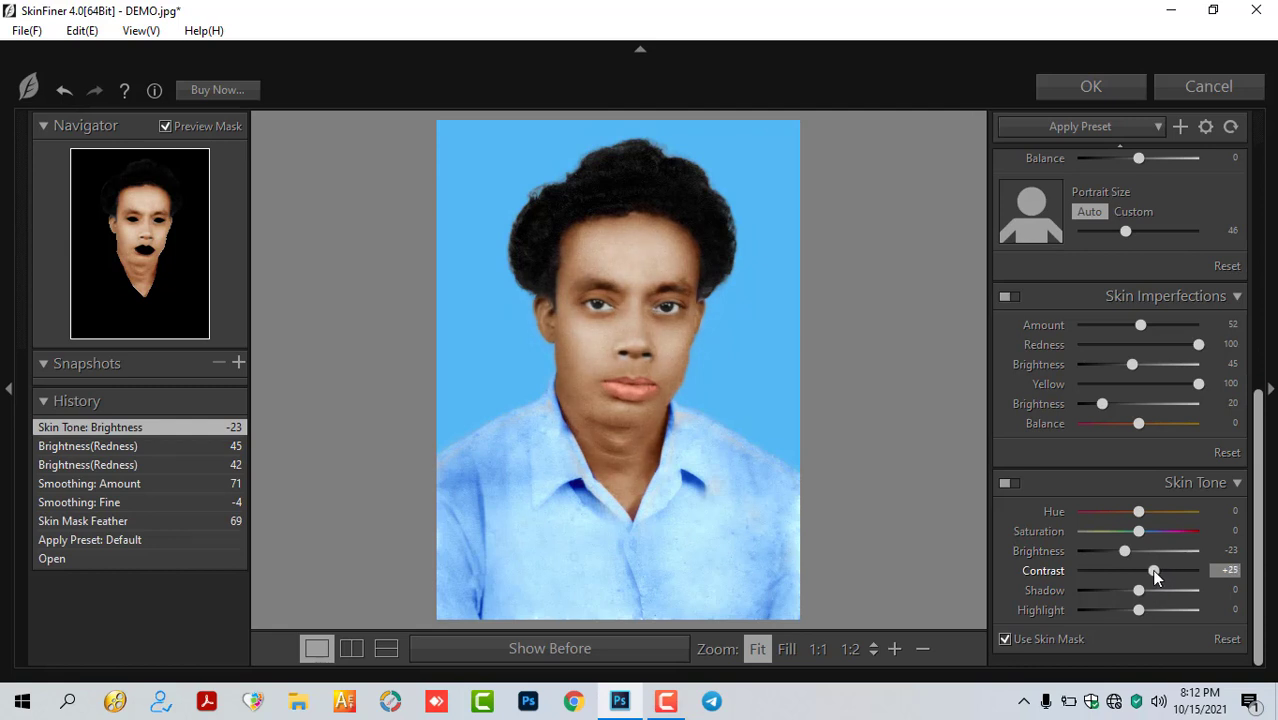
mouse_move(1140, 597)
left_mouse_down()
mouse_move(1128, 597)
mouse_move(1162, 607)
mouse_move(1148, 607)
left_mouse_up()
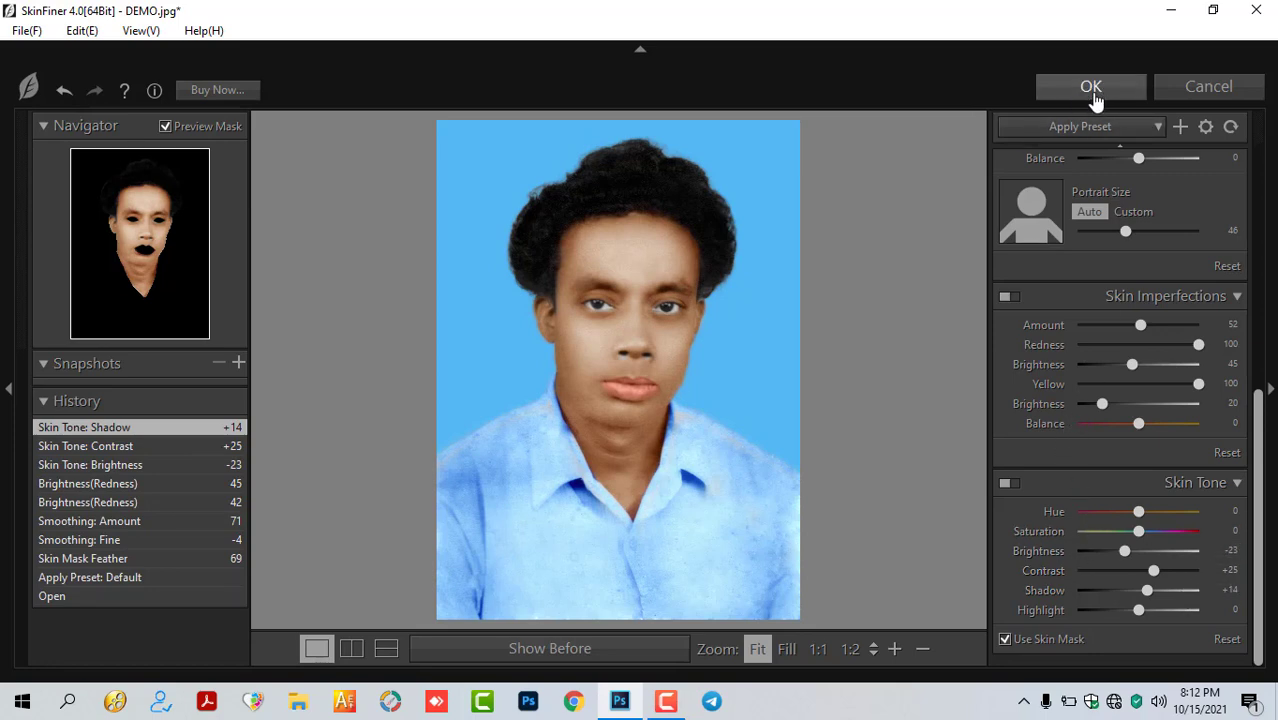
- Apply the SkinFiner retouching and zoom in on the face to inspect the smoothed skin
left_click(1091, 88)
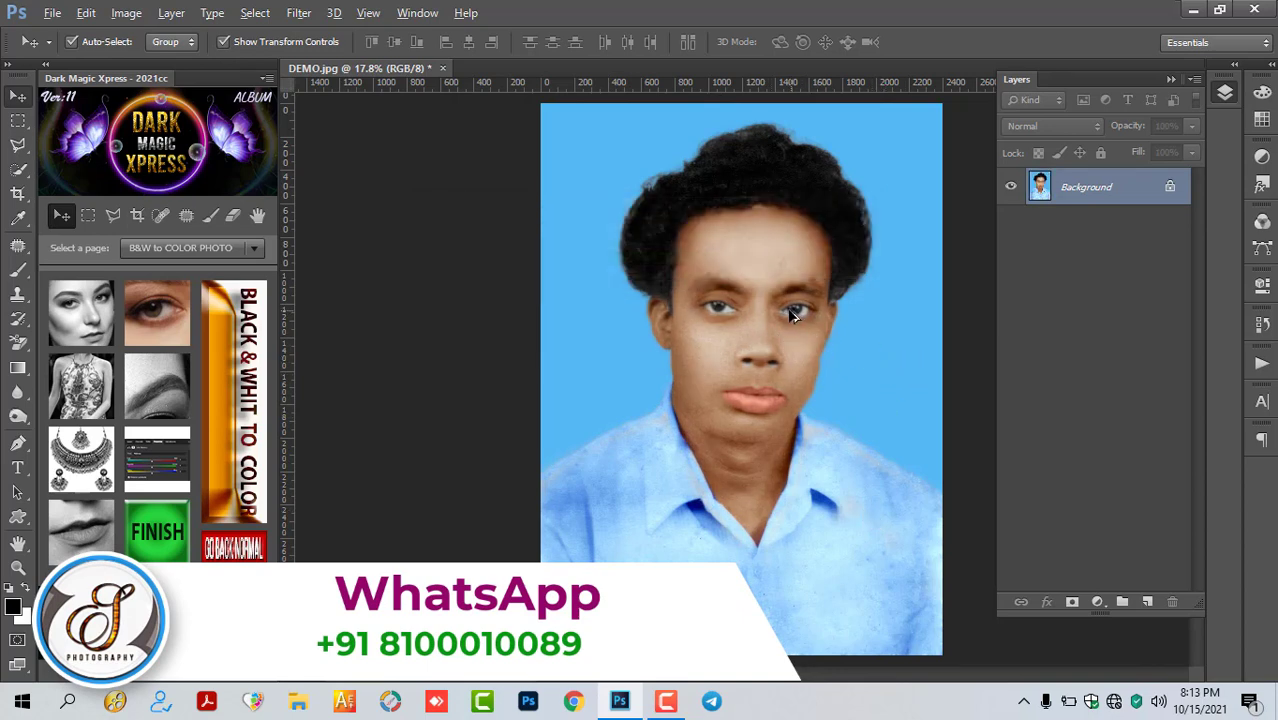
scroll(771, 350, "up", 3)
scroll(771, 350, "up", 3)
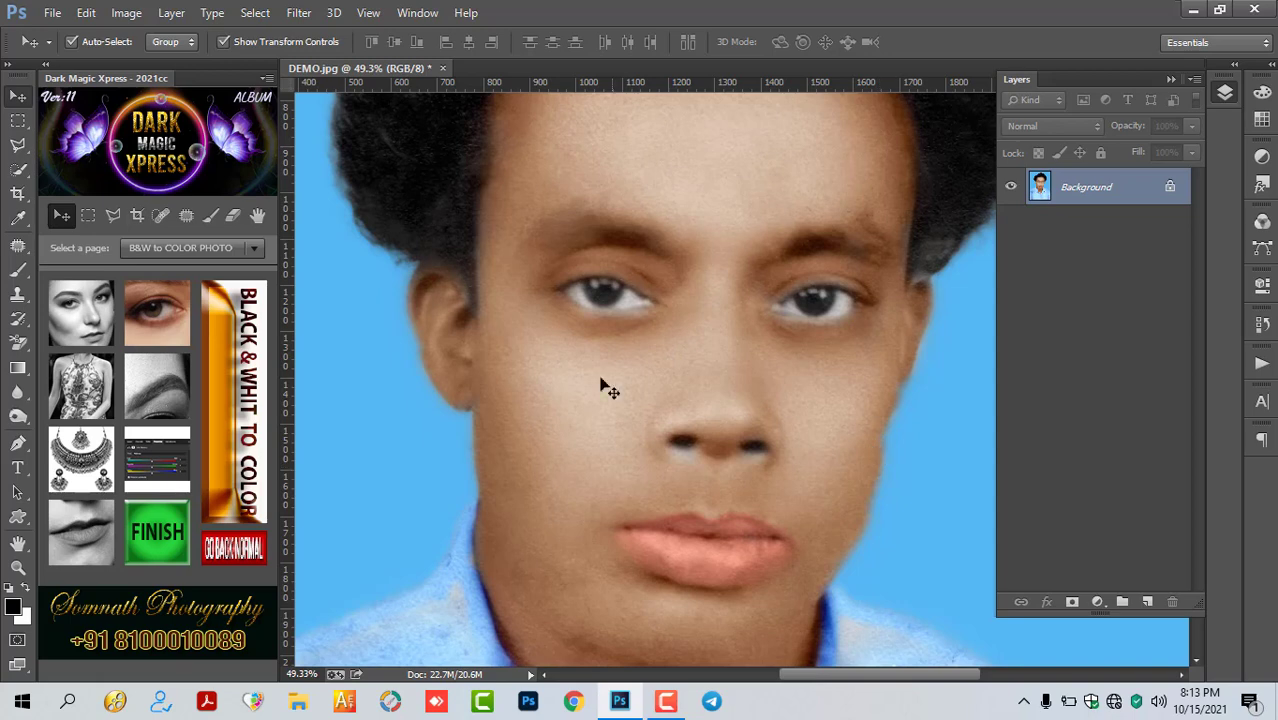
scroll(724, 430, "down", 1)
scroll(725, 450, "down", 2)
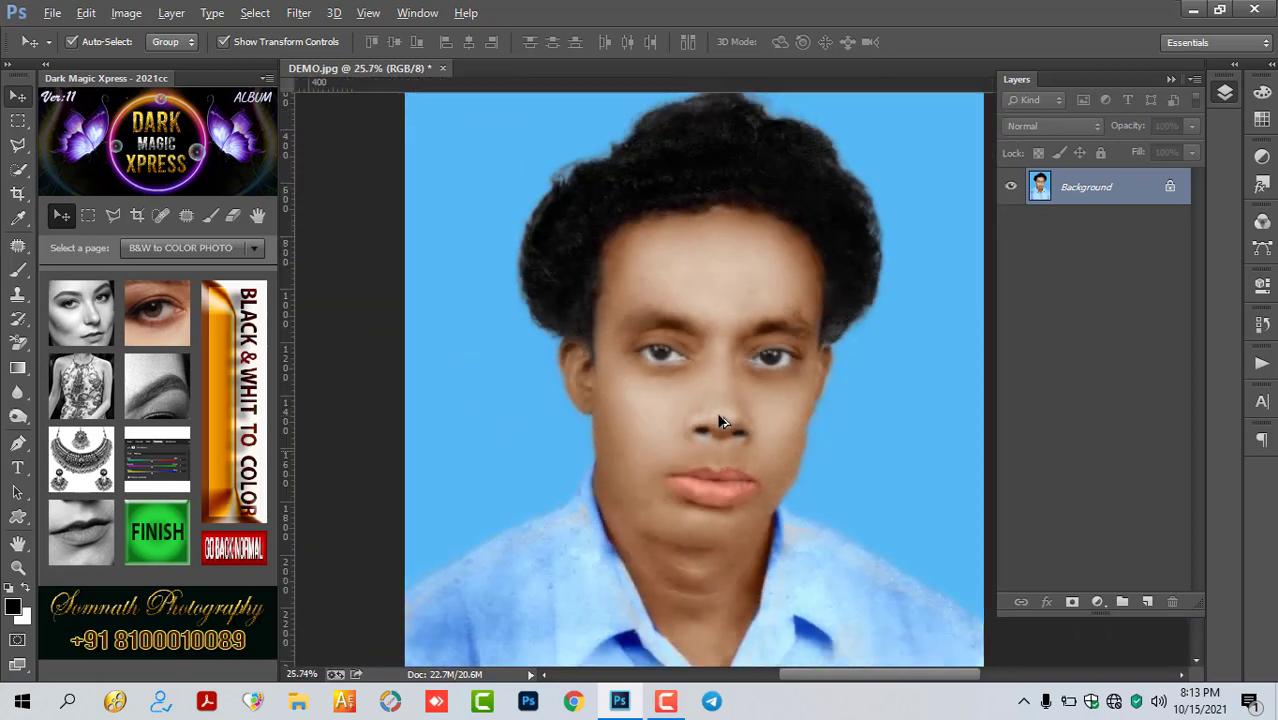
scroll(727, 468, "down", 2)
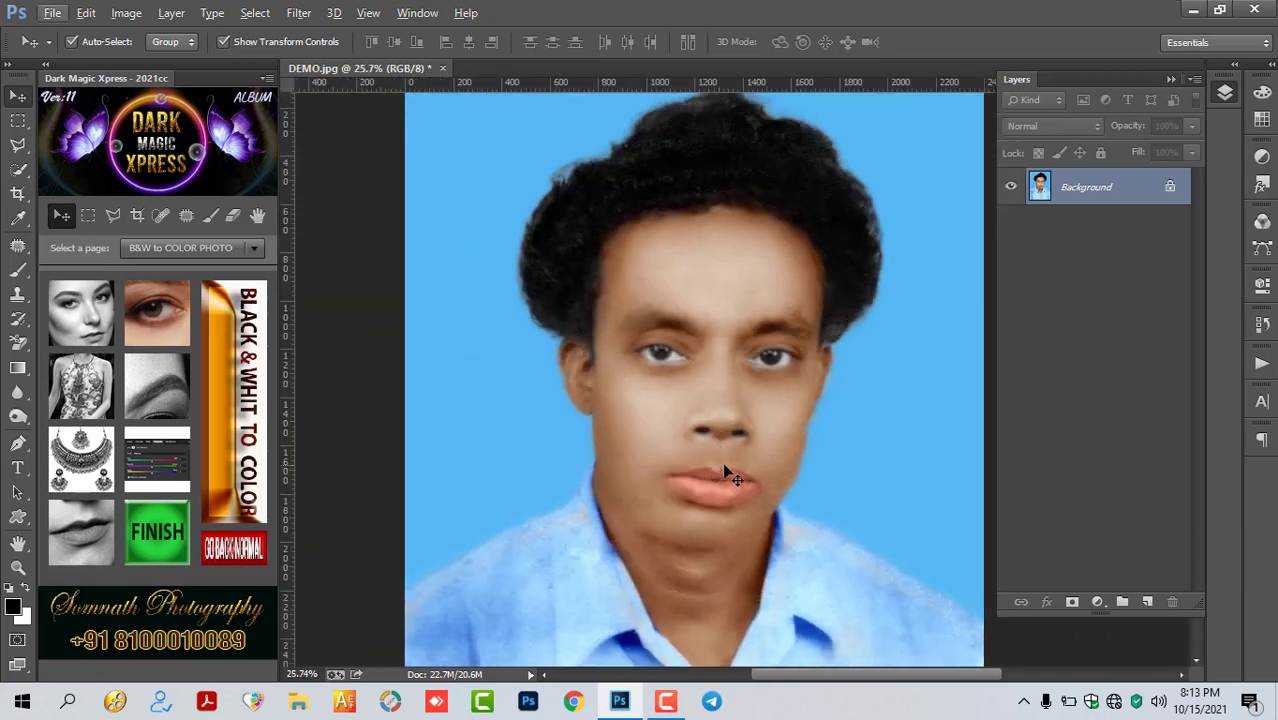
- Soften the left and right hair edges with a Blur brush of about 405 px
left_click(18, 420)
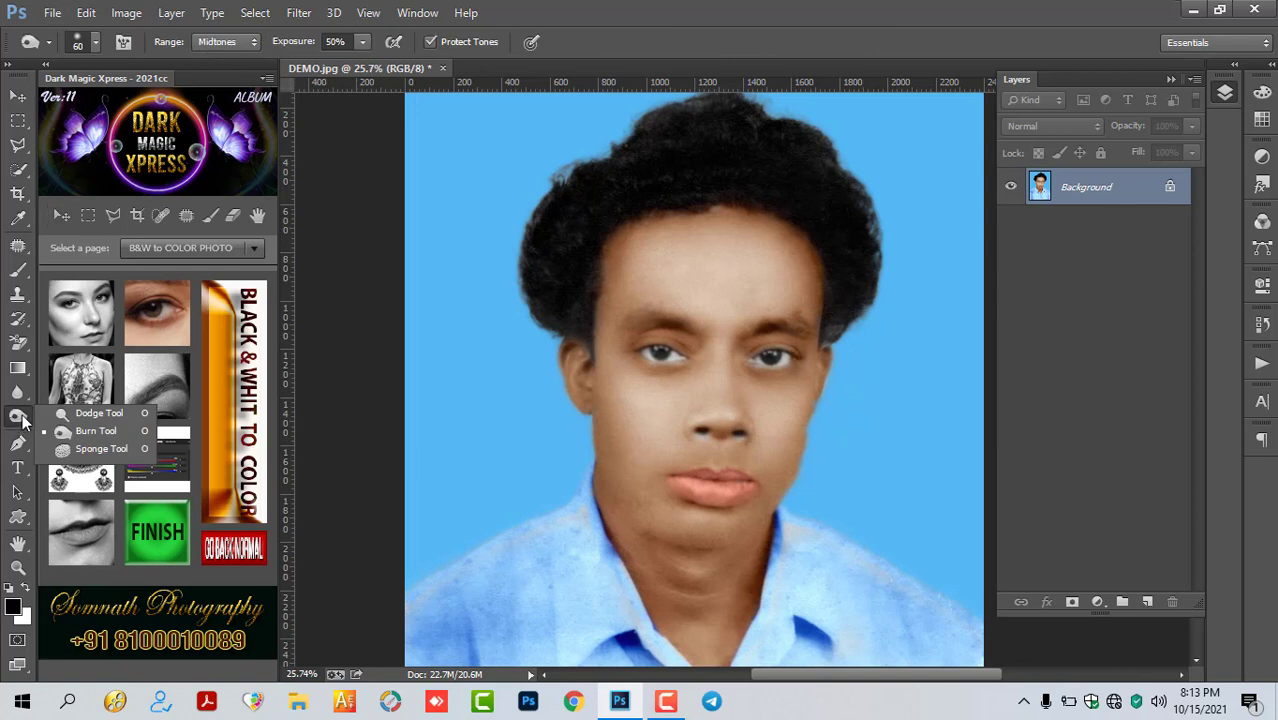
left_click(18, 390)
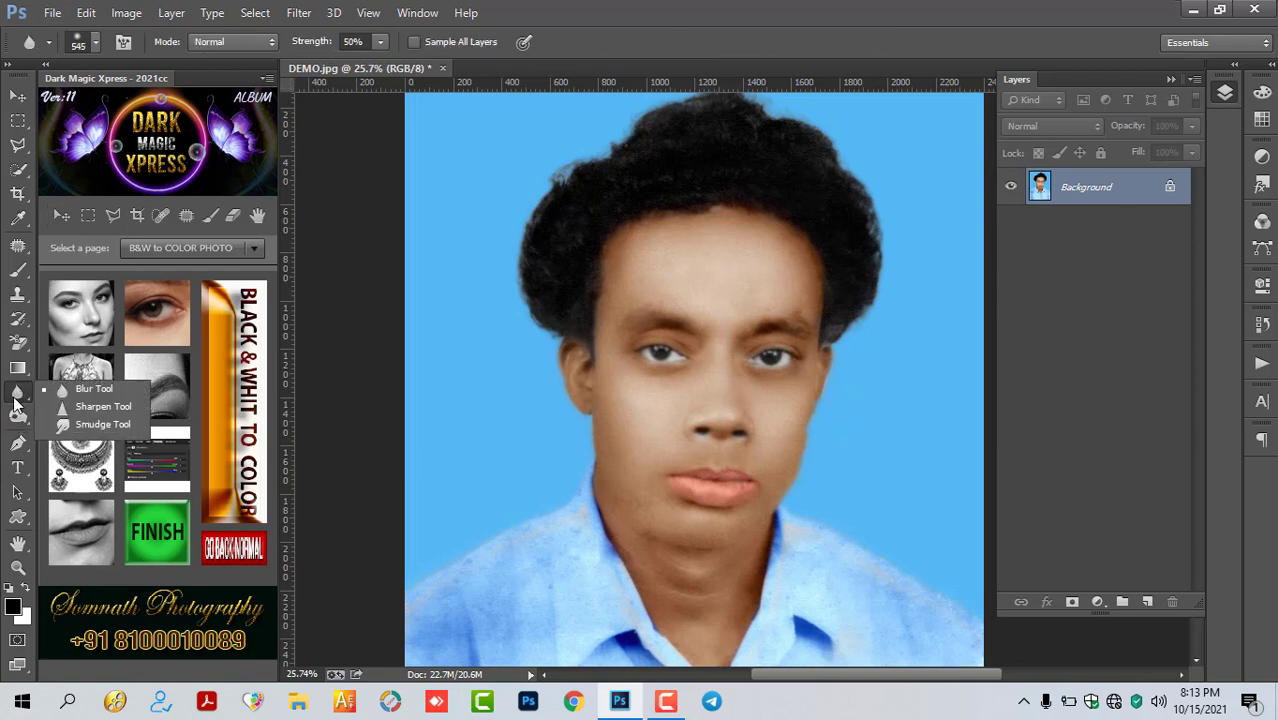
left_click(90, 389)
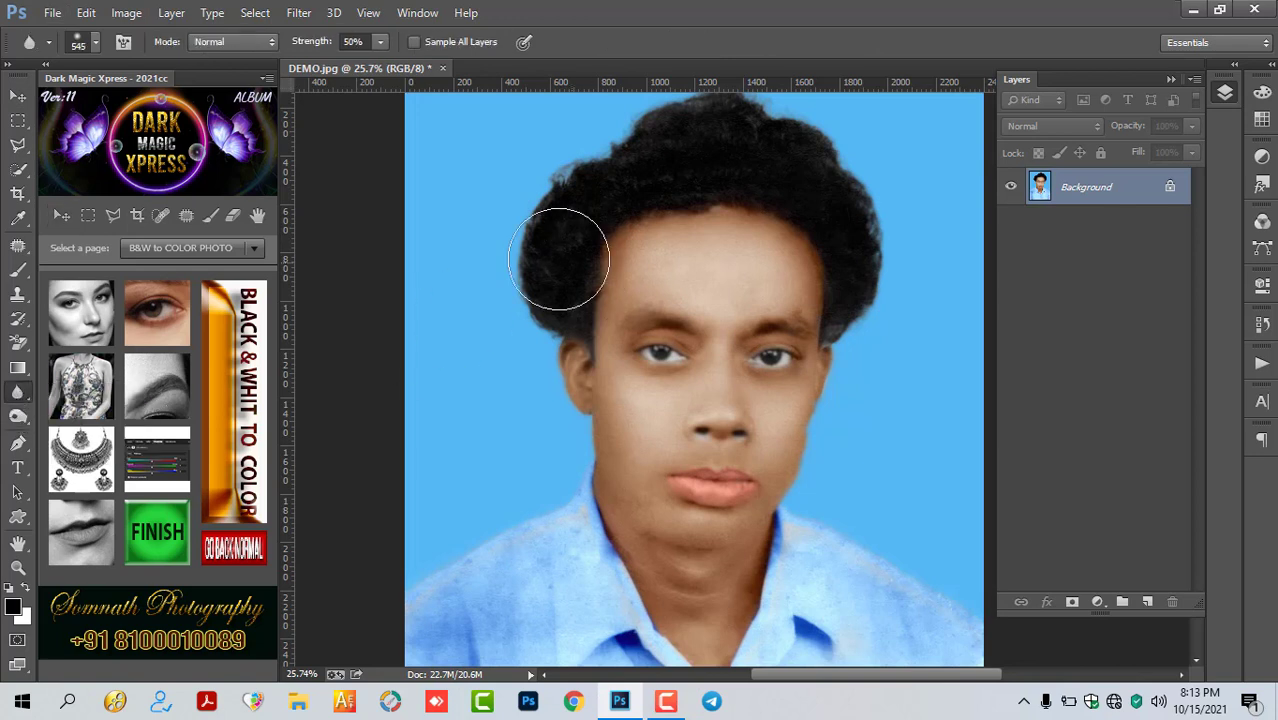
left_click_drag(555, 252, 530, 262)
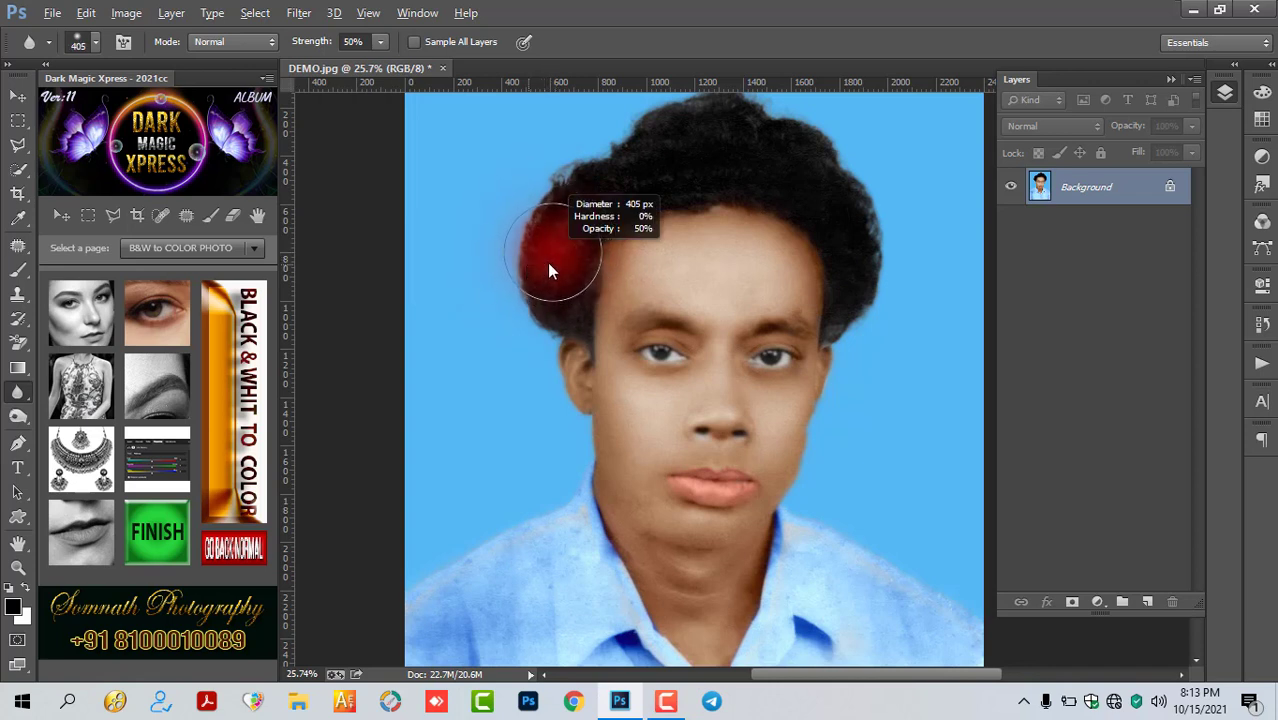
left_click_drag(564, 325, 564, 300)
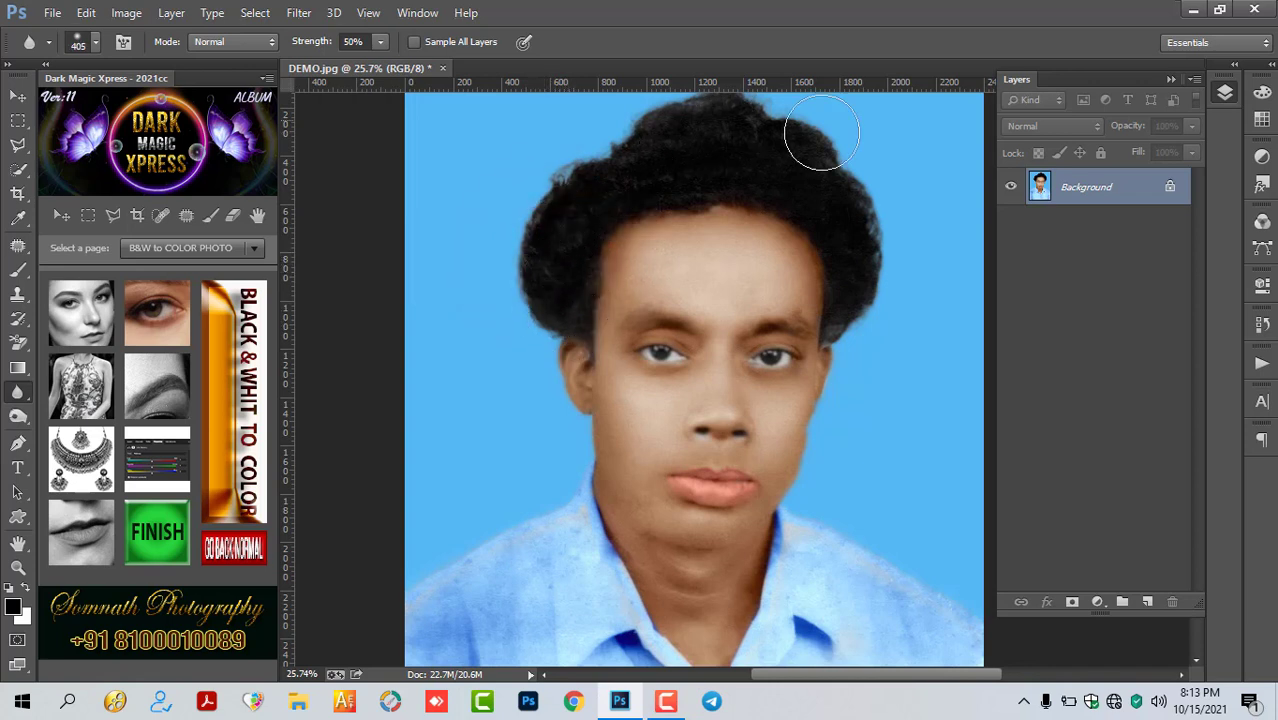
mouse_move(821, 134)
left_mouse_down()
mouse_move(847, 297)
mouse_move(824, 200)
mouse_move(721, 163)
mouse_move(610, 194)
mouse_move(565, 288)
mouse_move(656, 143)
mouse_move(812, 140)
left_mouse_up()
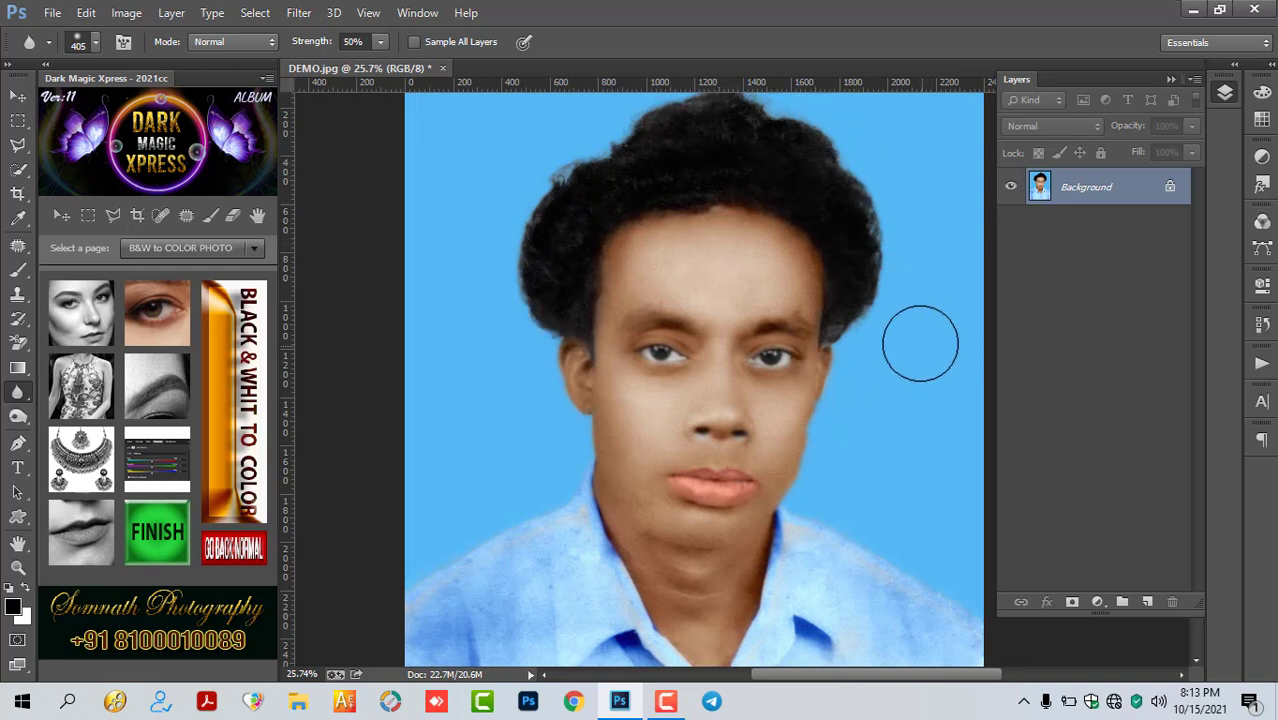
- Duplicate the portrait onto a new Layer 1 above the Background (Ctrl+J)
scroll(919, 342, "down", 1)
scroll(910, 334, "down", 1)
scroll(918, 337, "down", 1)
scroll(939, 331, "up", 2)
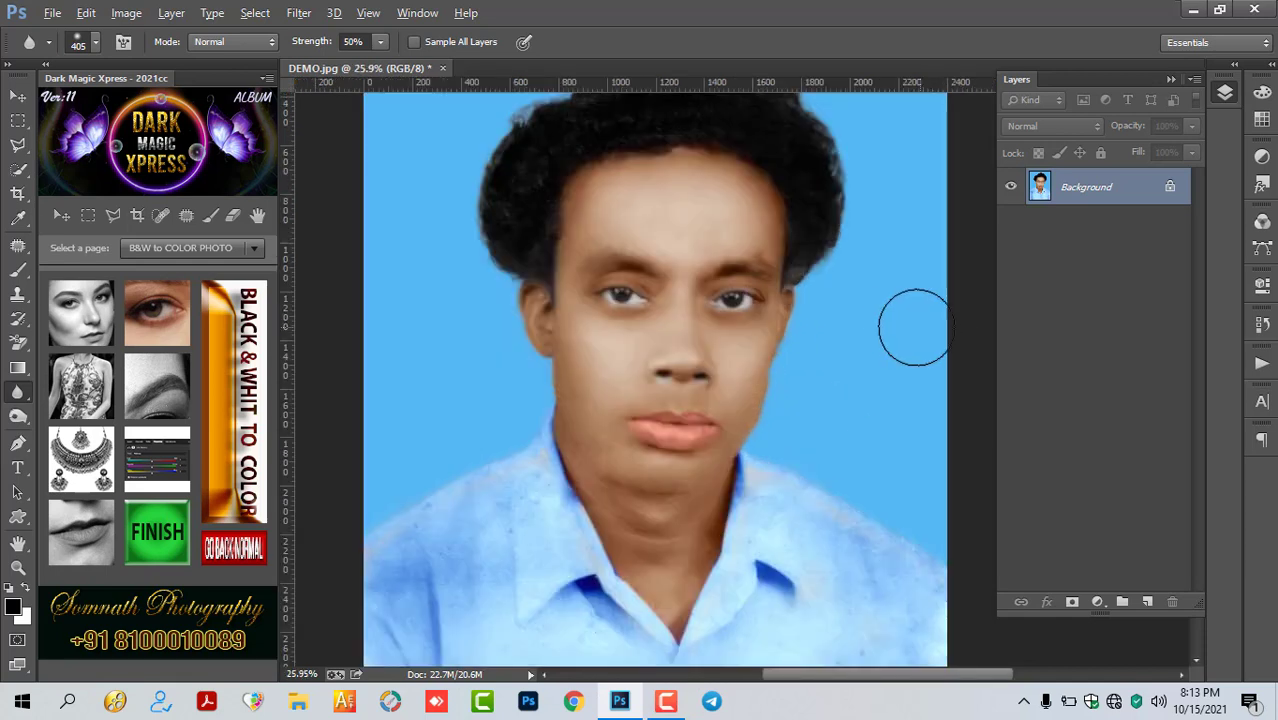
scroll(908, 323, "down", 1)
scroll(908, 318, "up", 1)
scroll(890, 275, "up", 1)
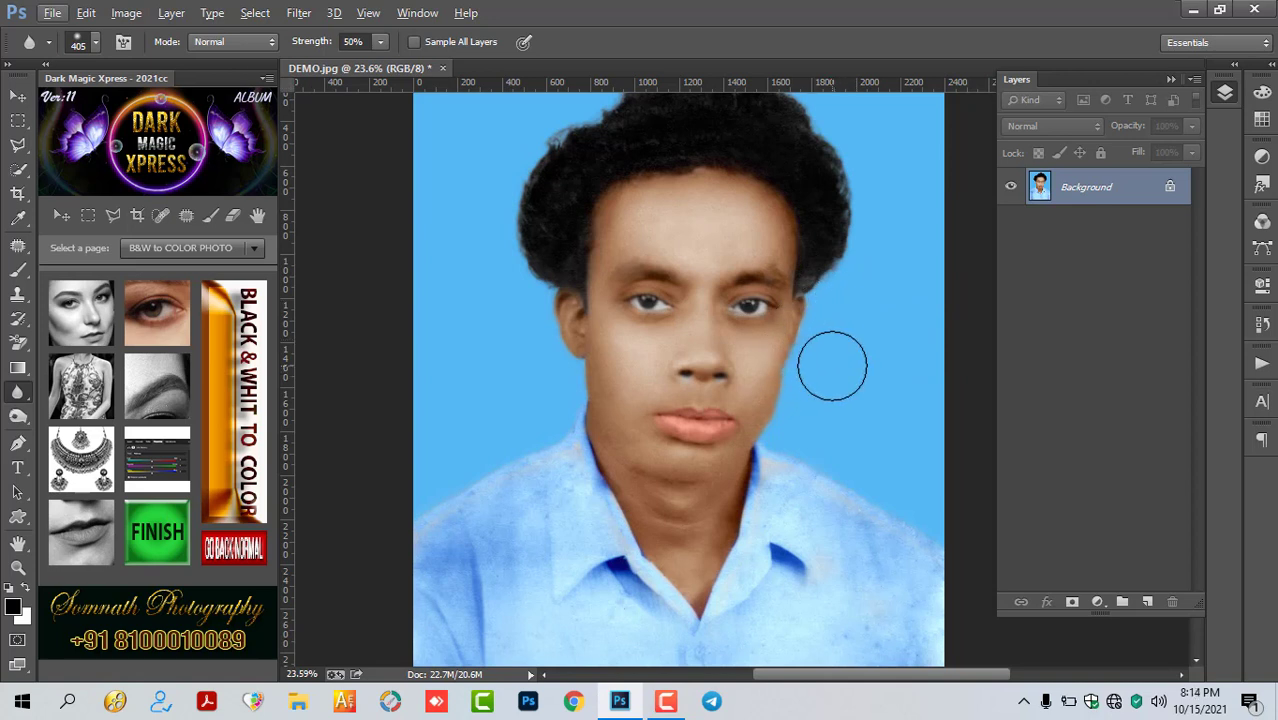
key("ctrl+j")
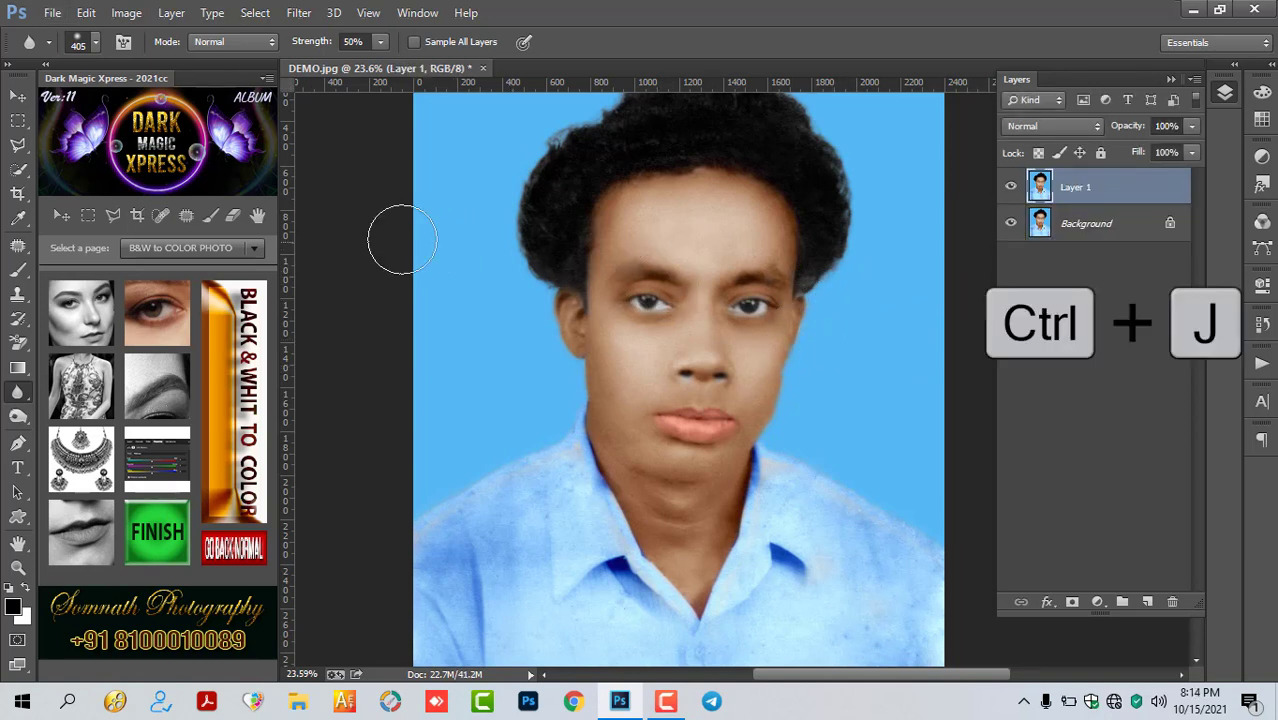
- Apply a 3-pixel High Pass filter to Layer 1, turning it into a grey edge map
left_click(300, 14)
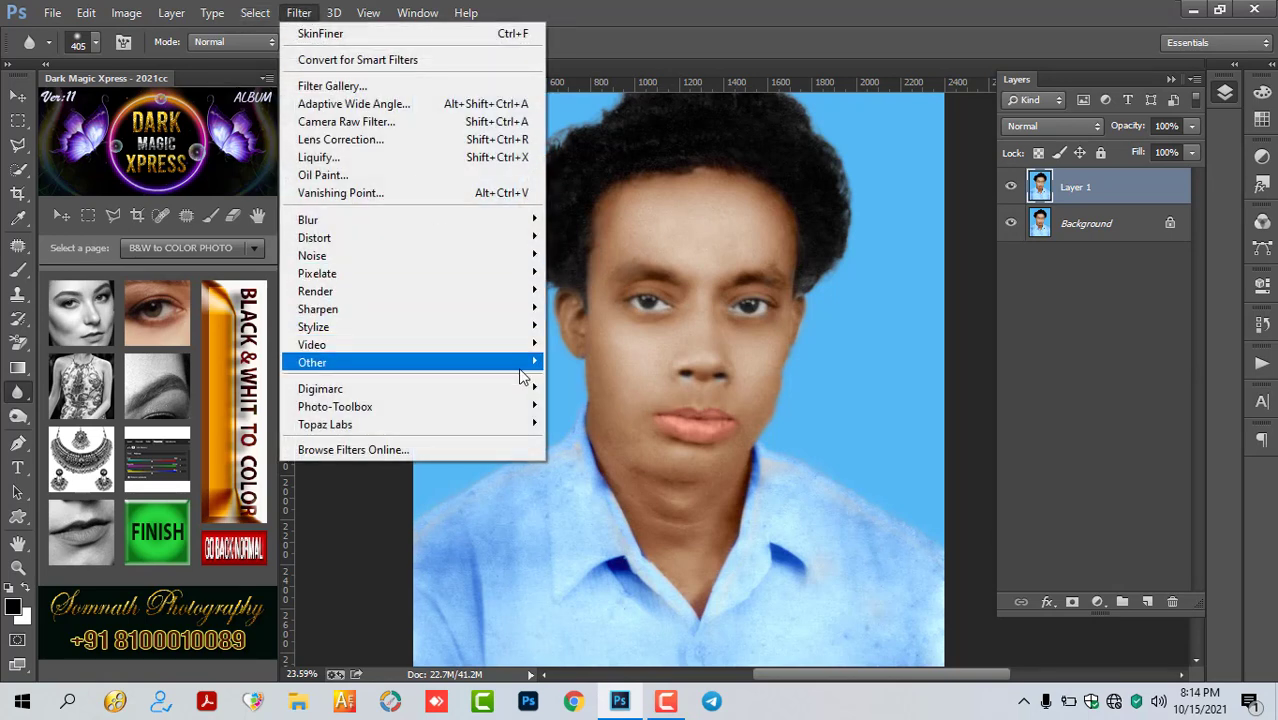
mouse_move(412, 362)
left_click(585, 380)
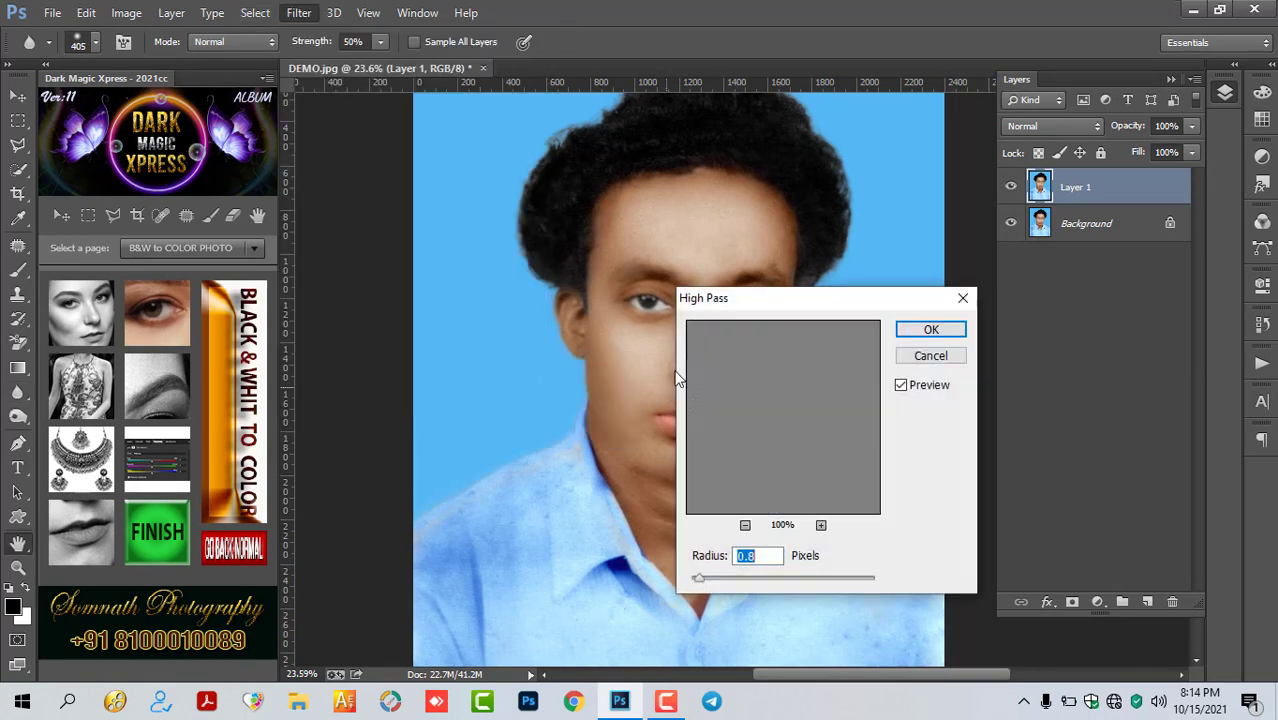
left_click_drag(777, 296, 929, 282)
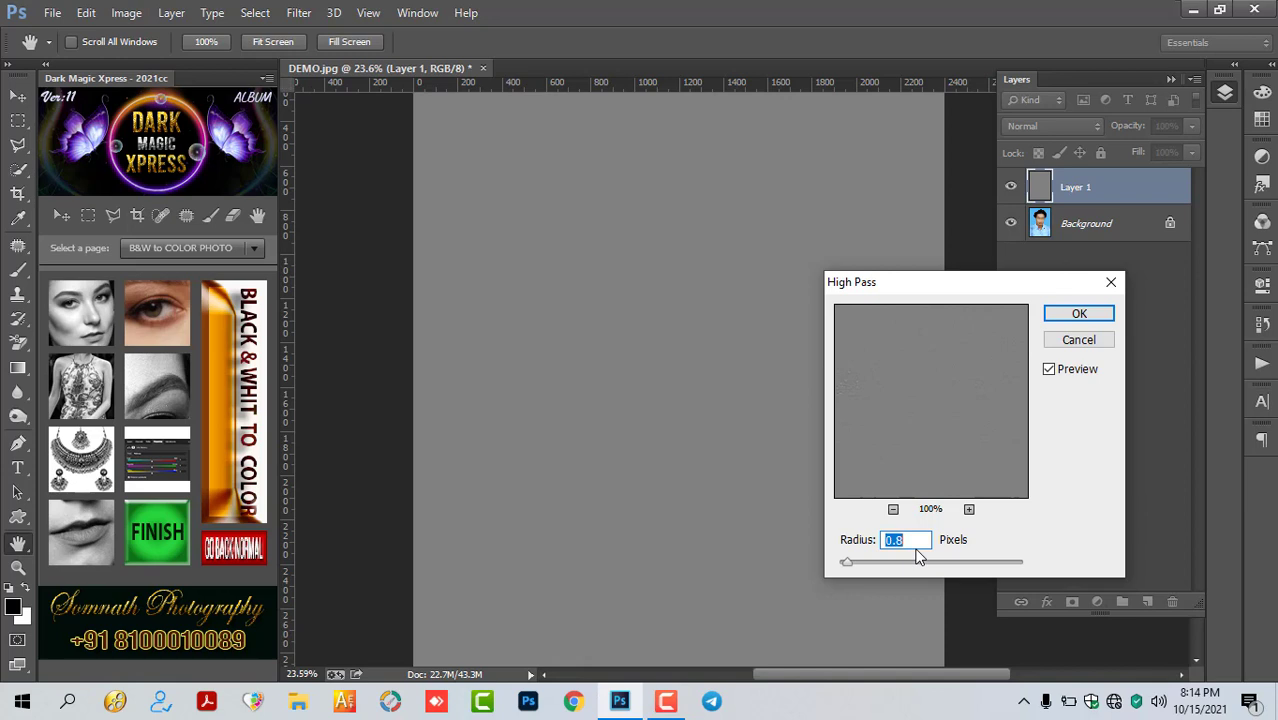
type("4")
left_click(1079, 315)
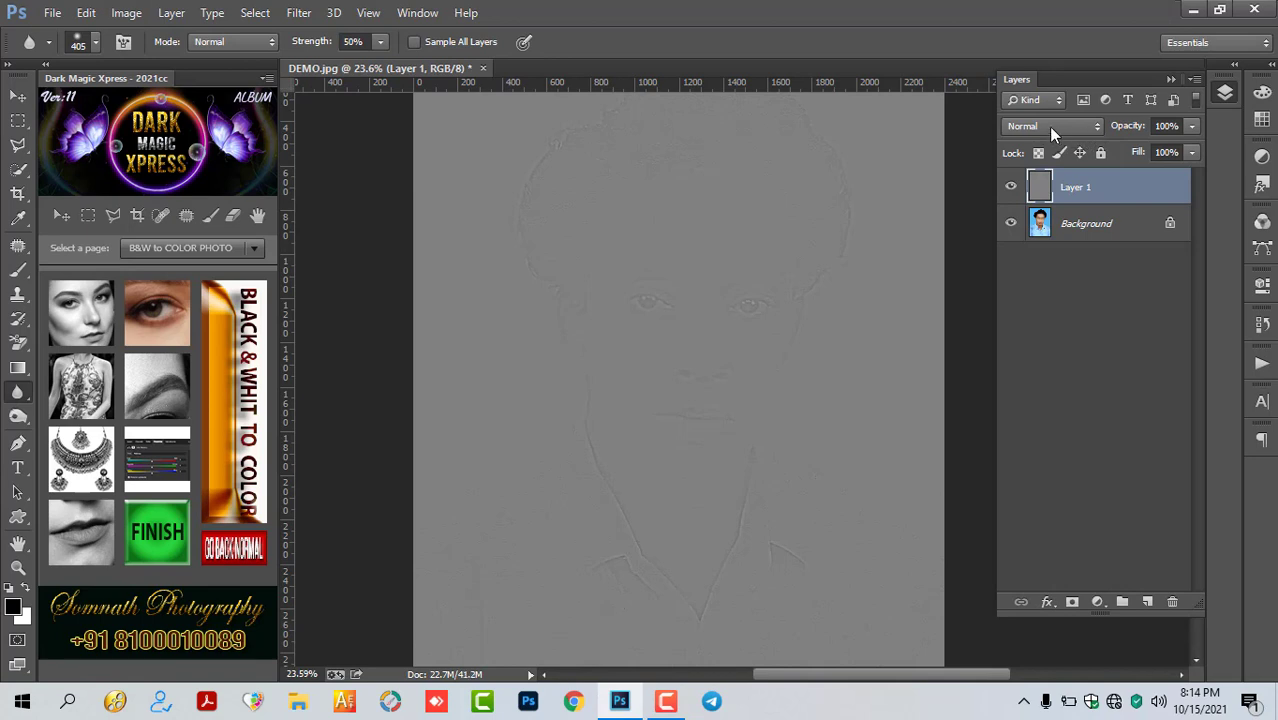
- Set Layer 1 to Vivid Light, compare it on and off, and lower its opacity to 94%
left_click(1053, 131)
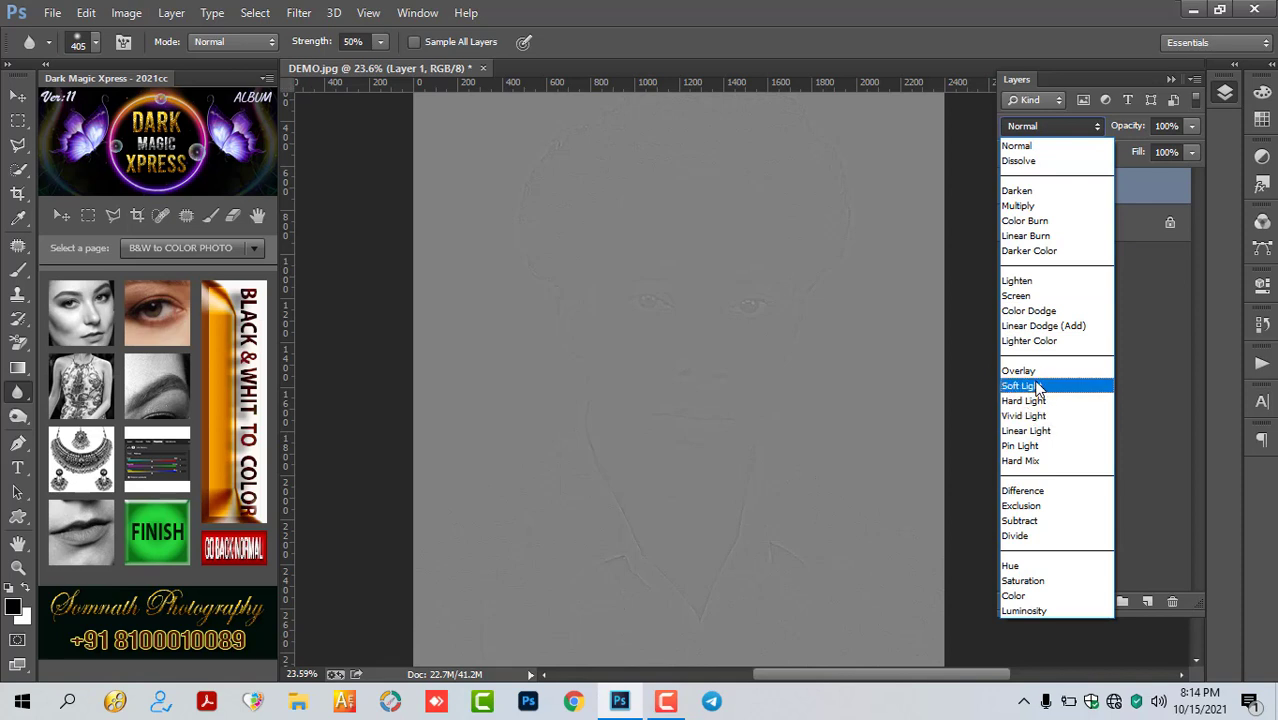
left_click(1038, 419)
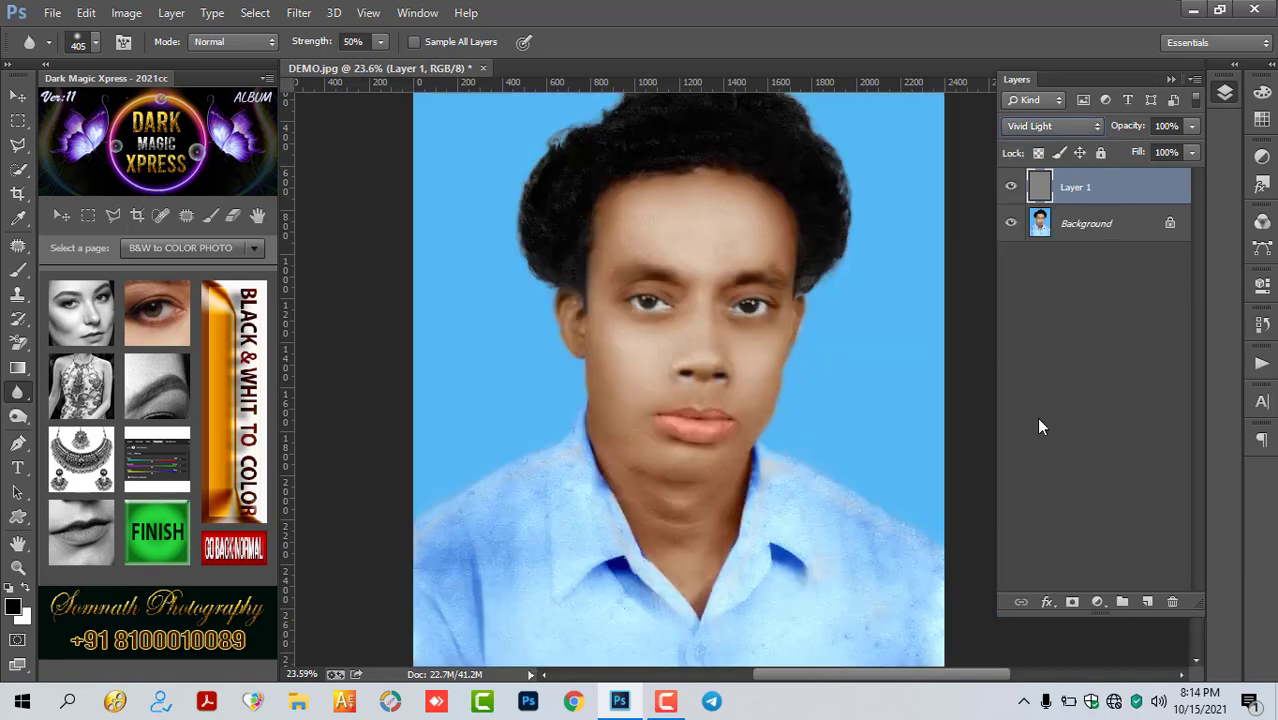
left_click(1011, 189)
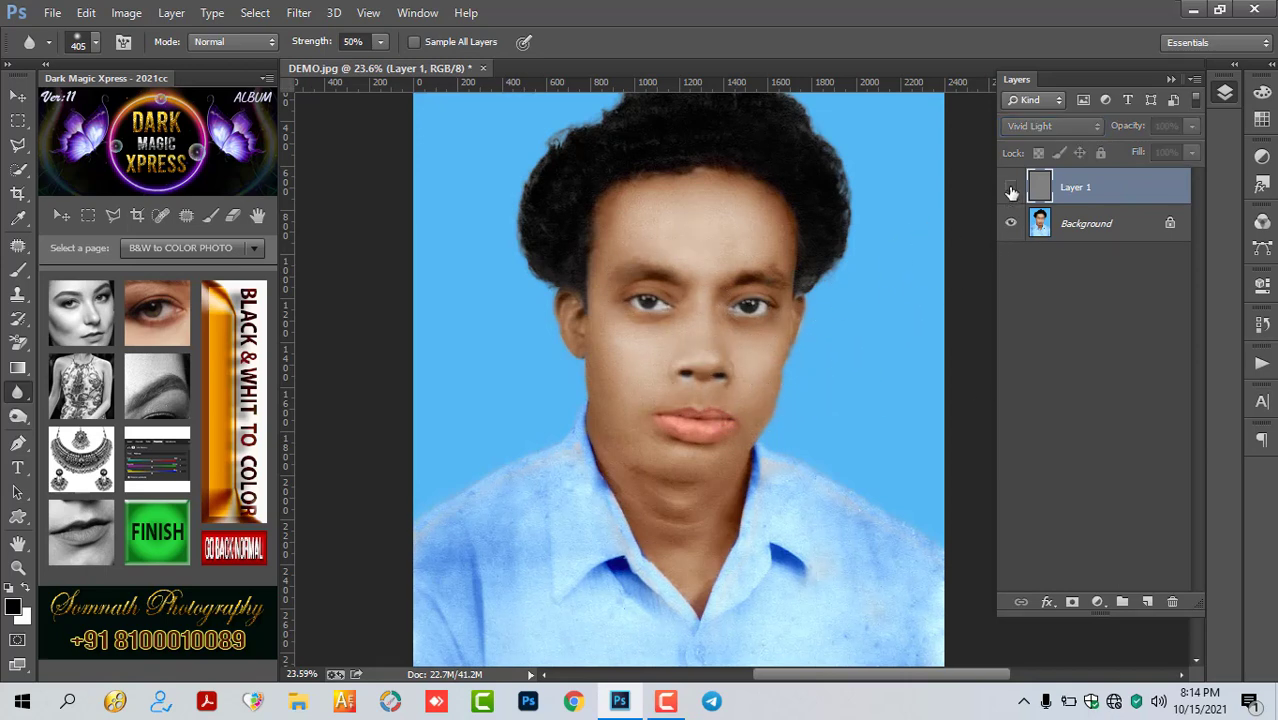
left_click(1011, 190)
left_click(1011, 190)
scroll(757, 298, "up", 3)
scroll(734, 337, "up", 1)
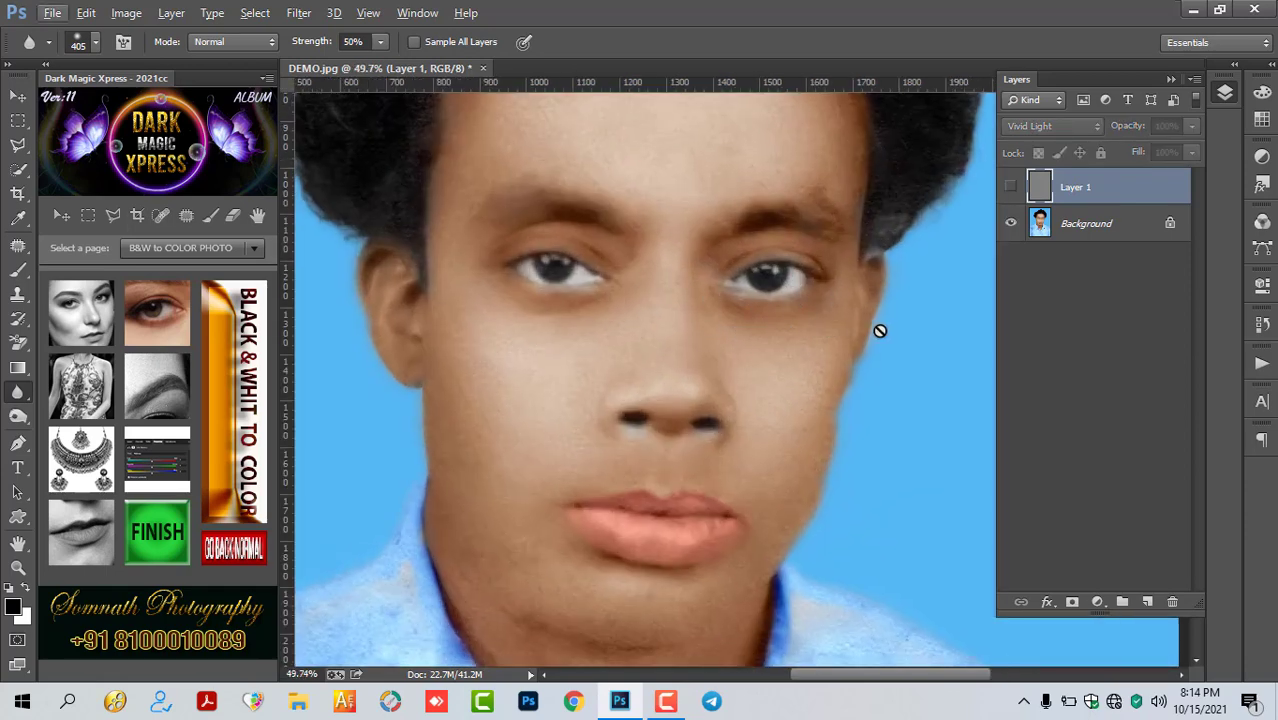
left_click(1011, 187)
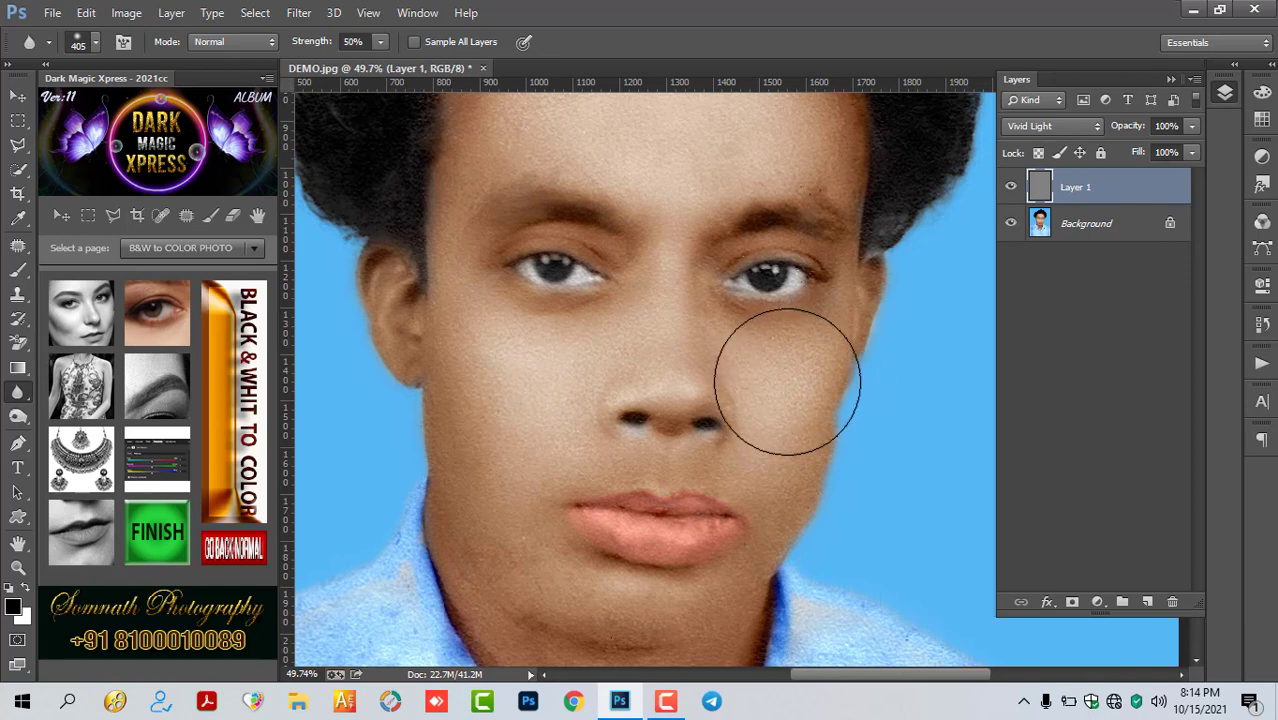
key("ctrl+0")
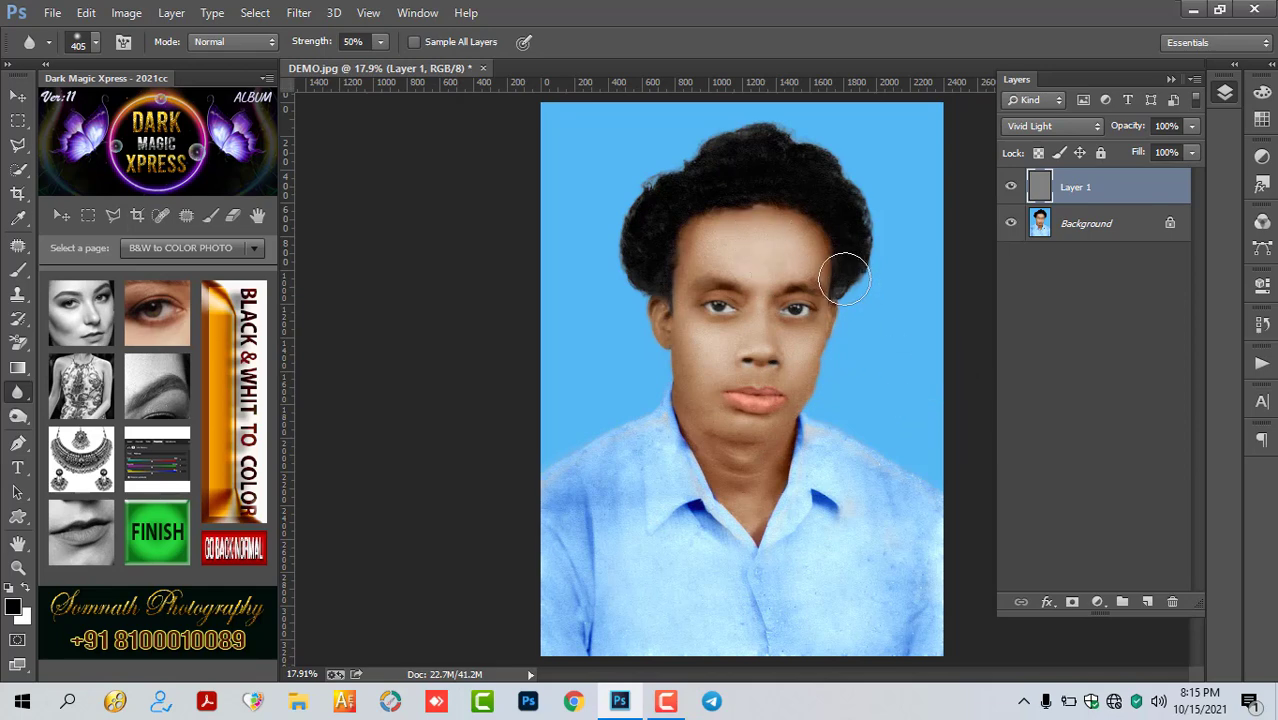
left_click_drag(1136, 130, 1128, 130)
- Commit the opacity and merge the sharpening layer down into the Background
left_click(1058, 285)
left_click(145, 528)
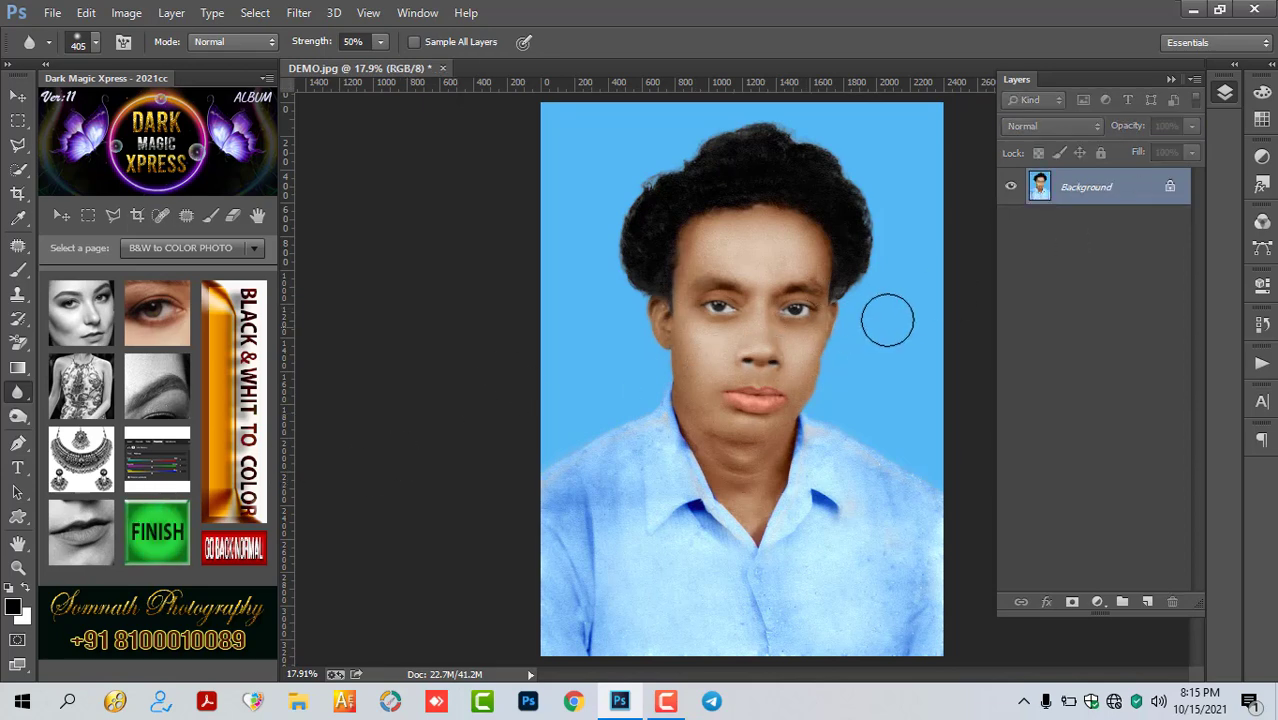
scroll(855, 365, "down", 1)
scroll(873, 387, "down", 1)
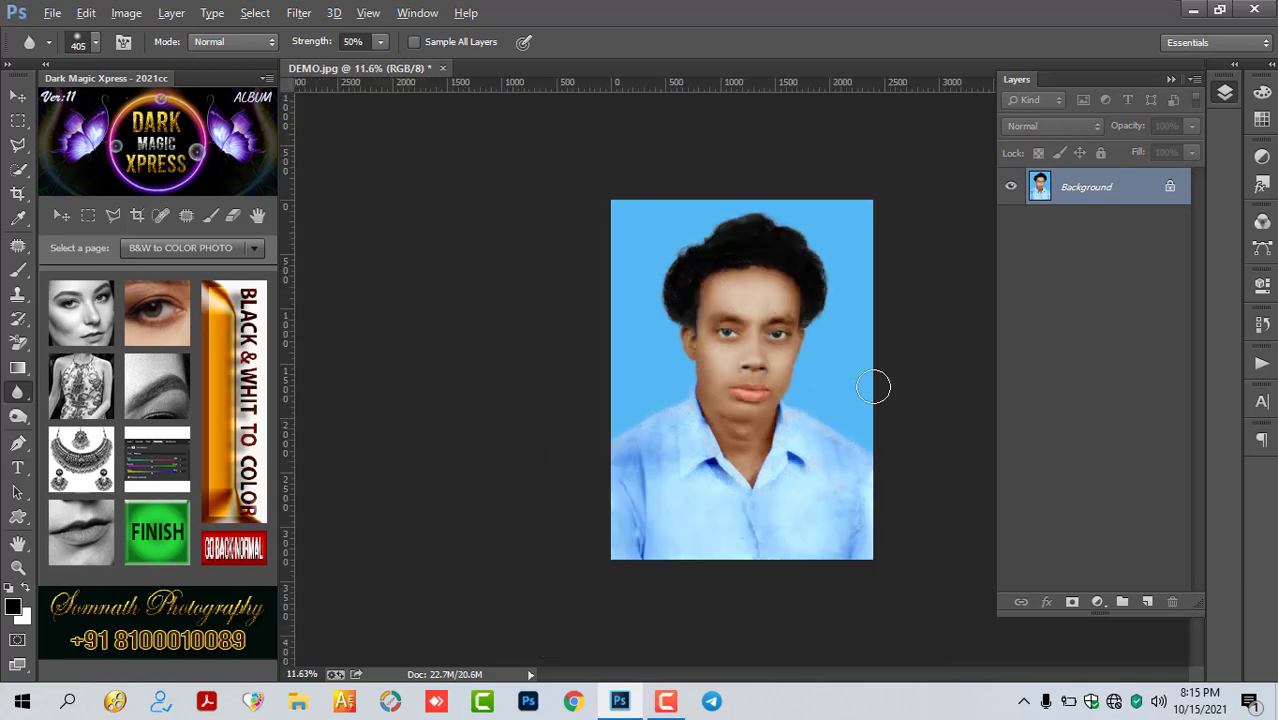
scroll(885, 390, "up", 1)
scroll(899, 397, "up", 1)
scroll(899, 398, "down", 2)
scroll(899, 399, "up", 1)
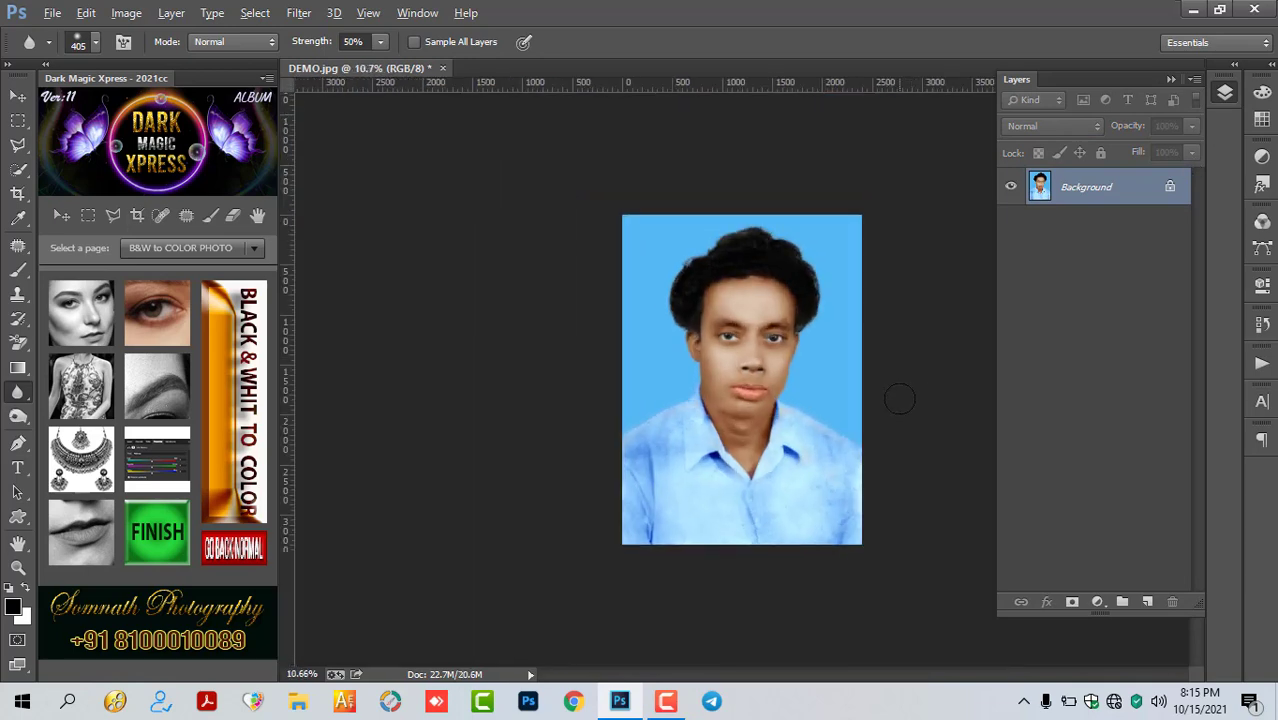
scroll(899, 398, "up", 1)
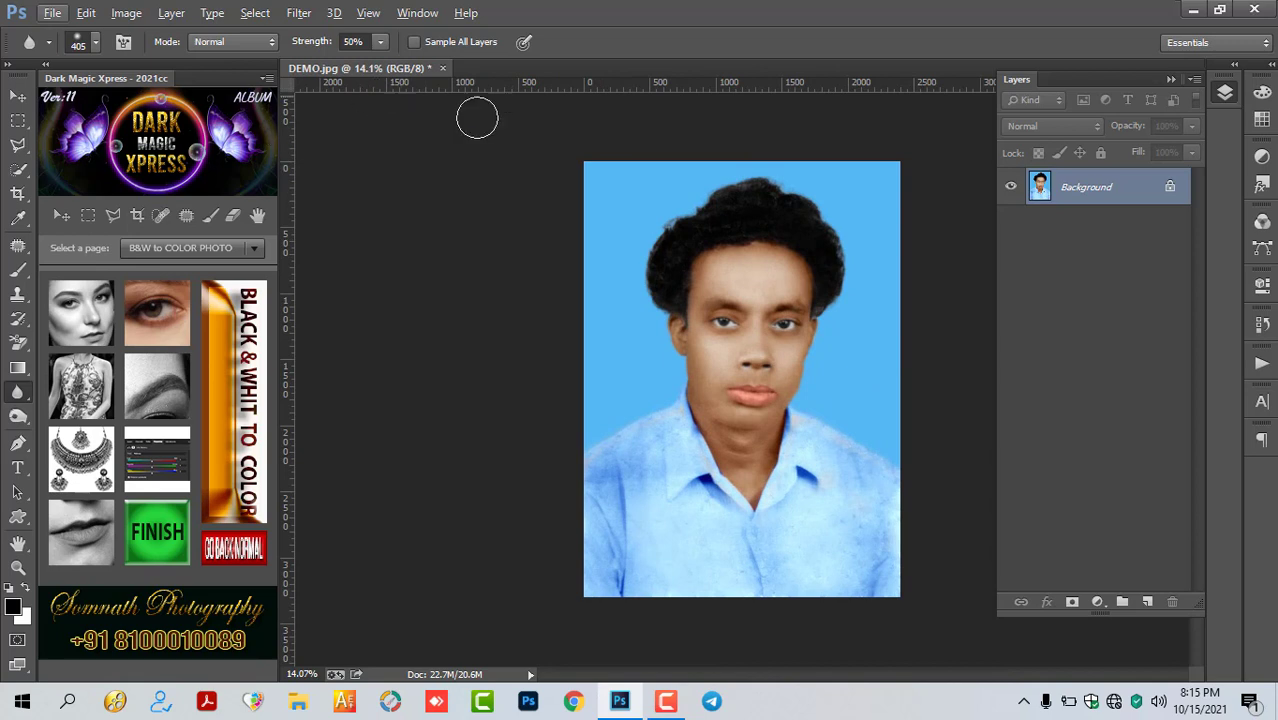
- Compare the original sepia photo against the colourised portrait with the Layers panel collapsed
left_click(238, 552)
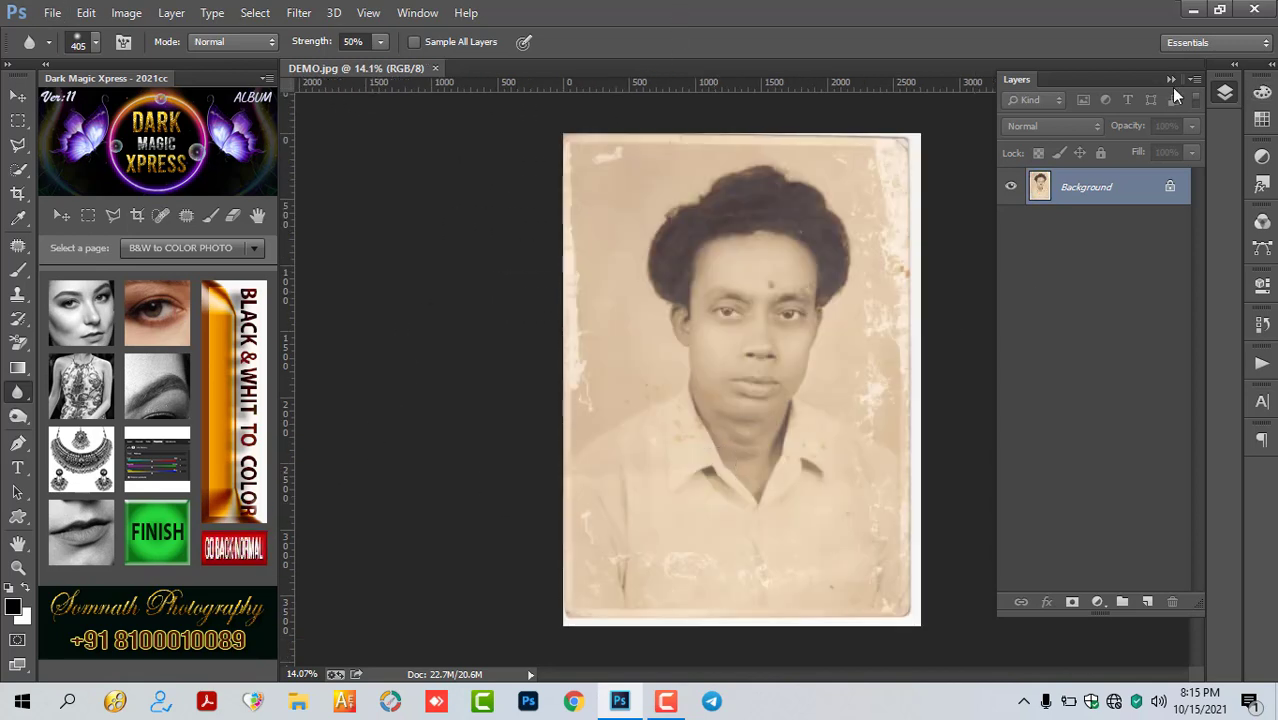
left_click(1171, 79)
scroll(824, 280, "up", 1)
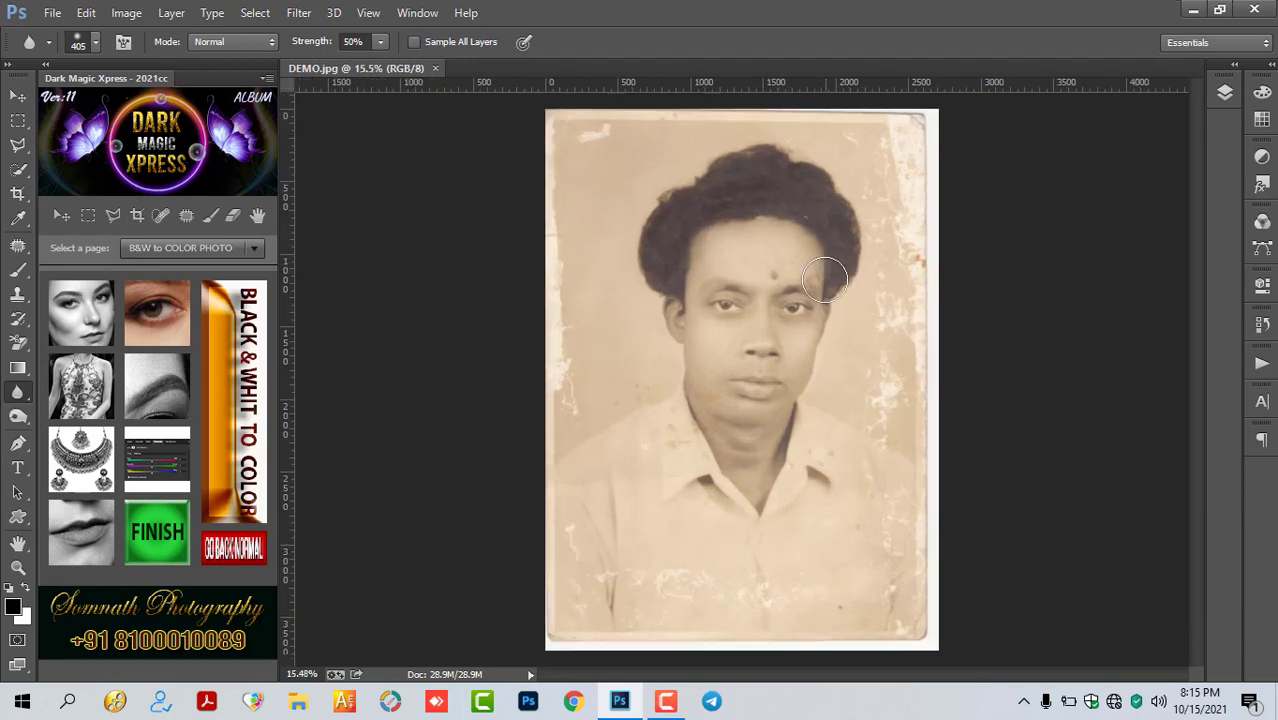
scroll(824, 280, "up", 3)
key("ctrl+z")
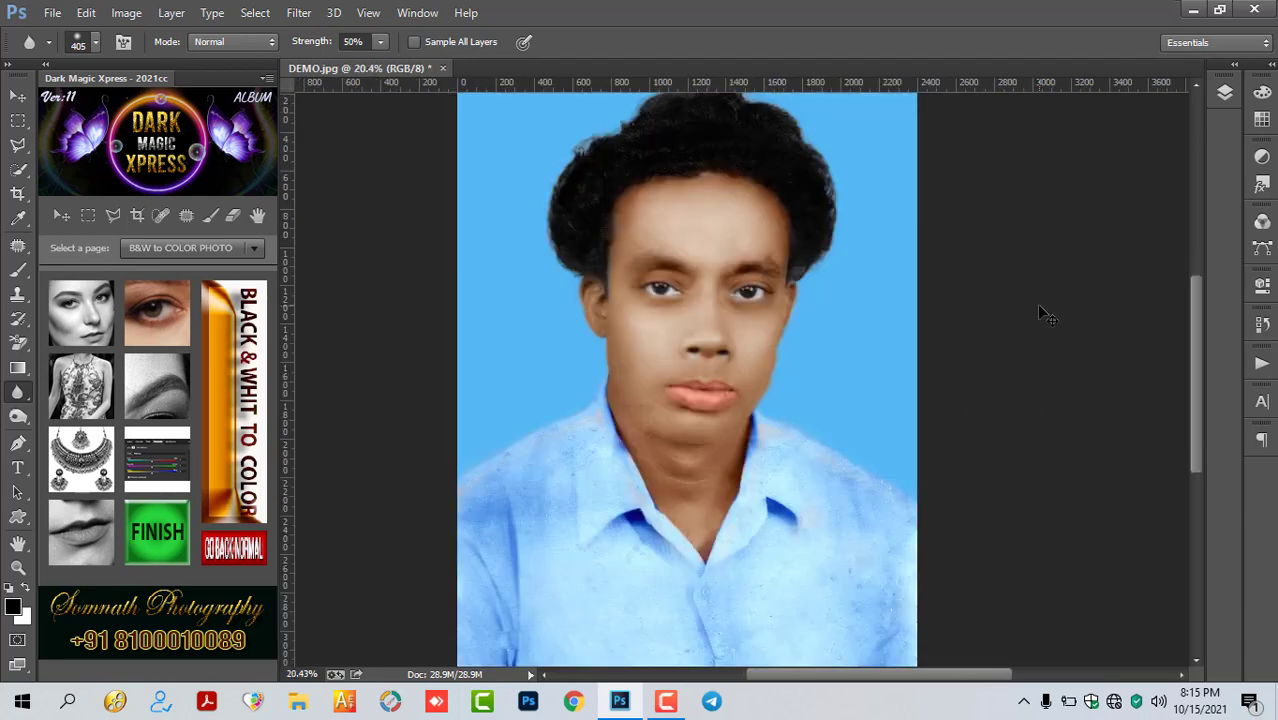
key("ctrl+z")
key("ctrl+z")
key("ctrl+z")
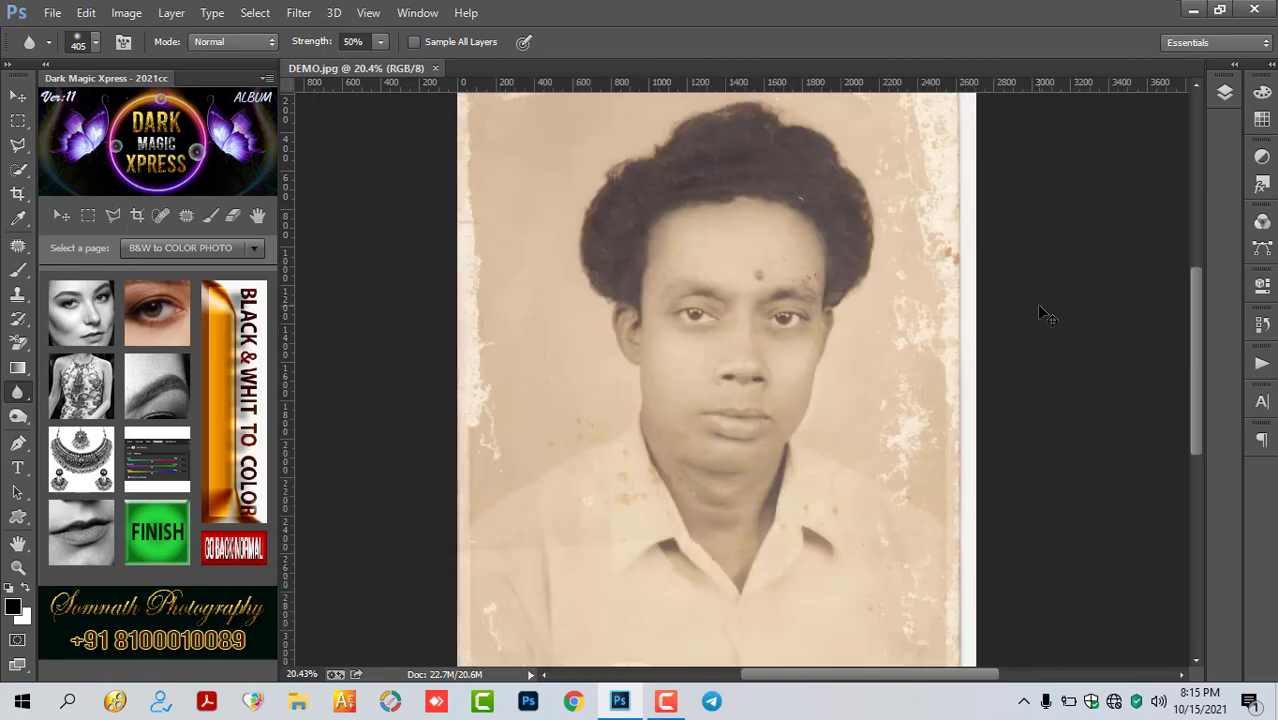
key("ctrl+z")
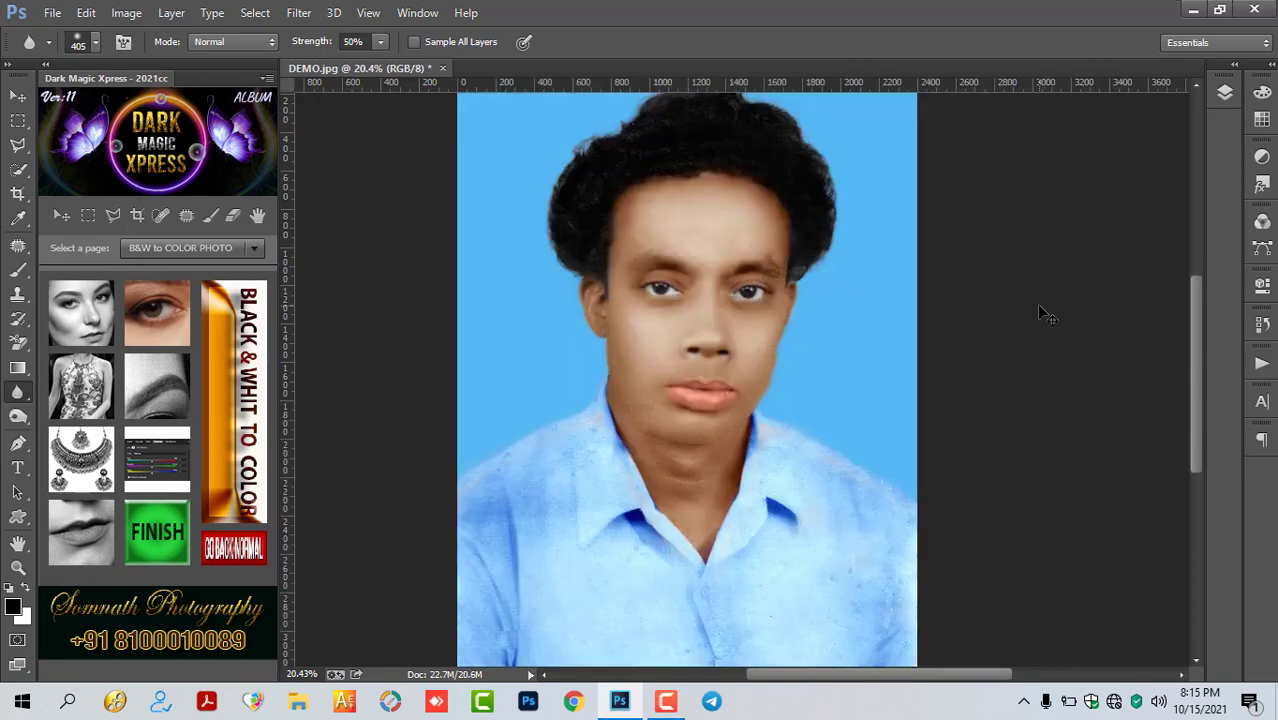
key("ctrl+z")
key("ctrl+z")
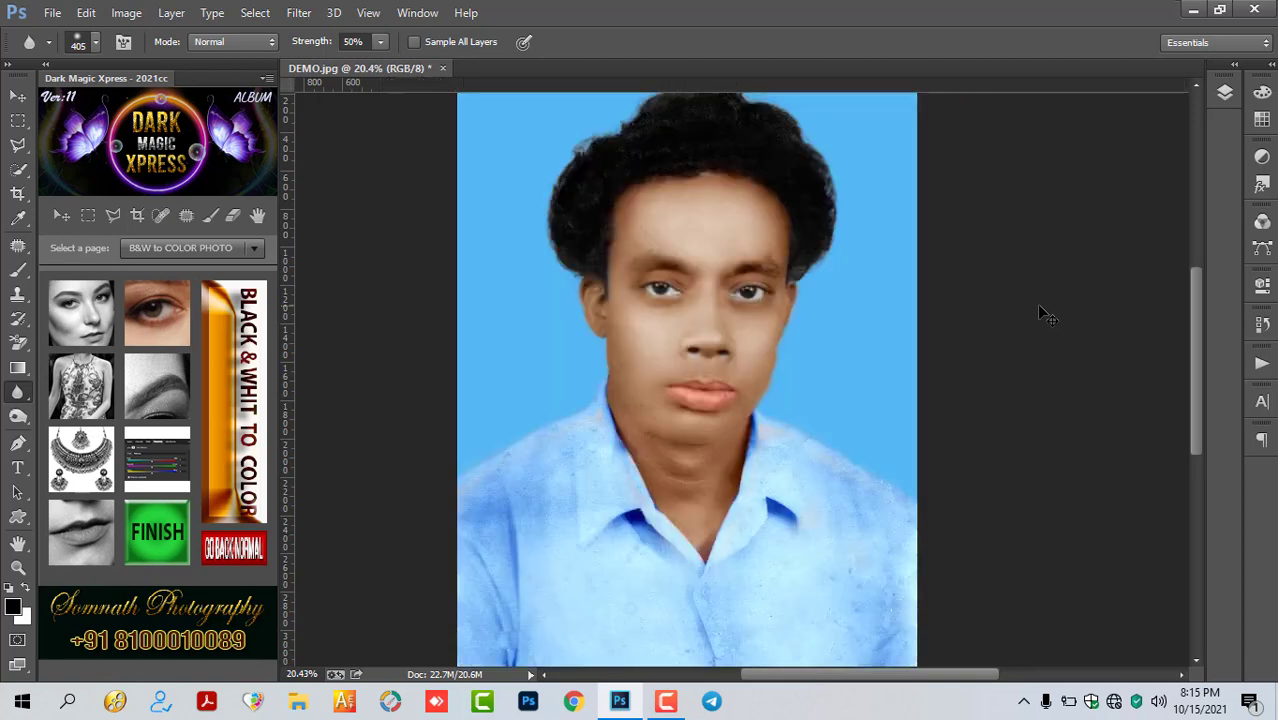
scroll(1038, 304, "down", 1)
scroll(941, 285, "down", 3)
scroll(961, 291, "up", 1)
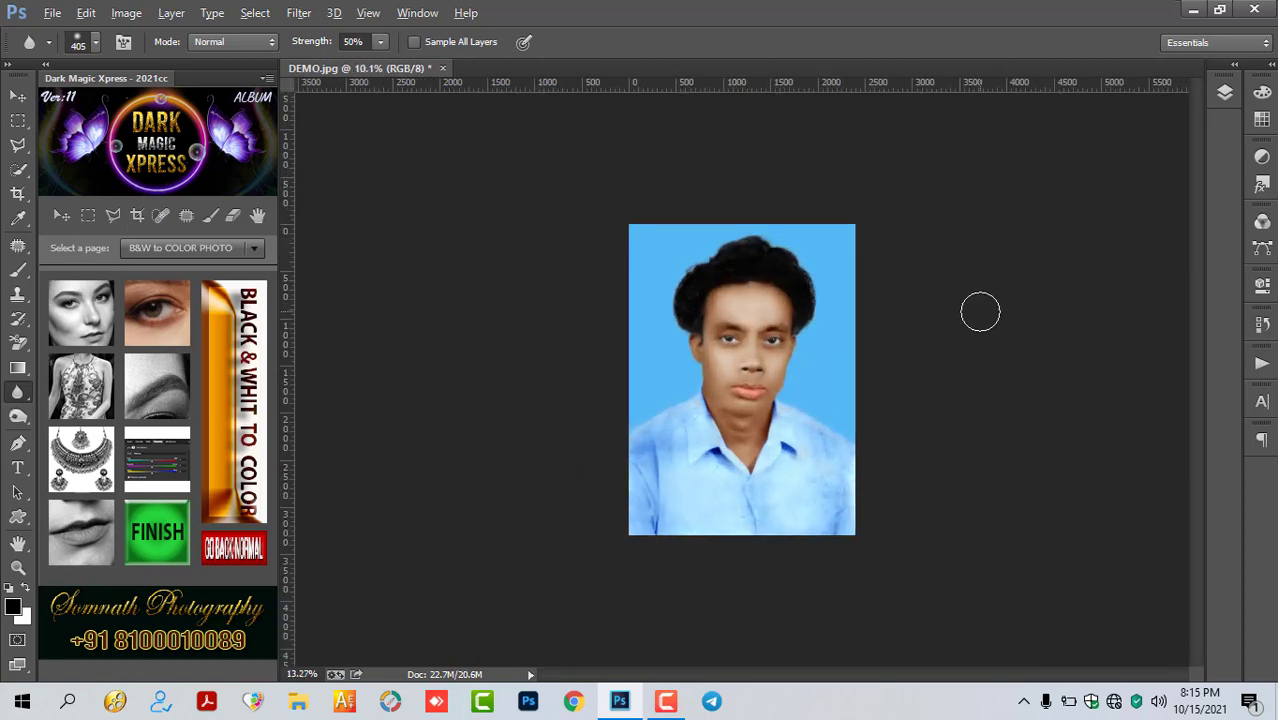
scroll(981, 308, "up", 2)
key("alt")
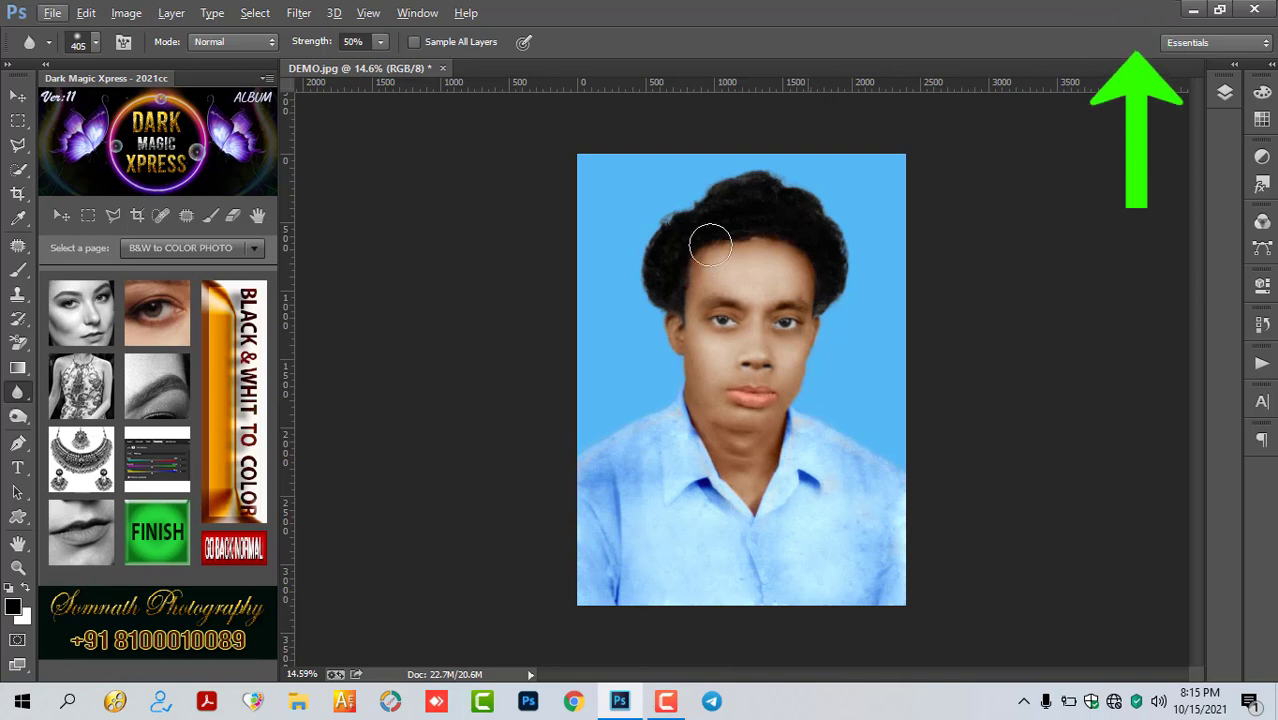
- Switch the Dark Magic Xpress panel to ALBUM WORK, via Studio Passwort and back
left_click(232, 145)
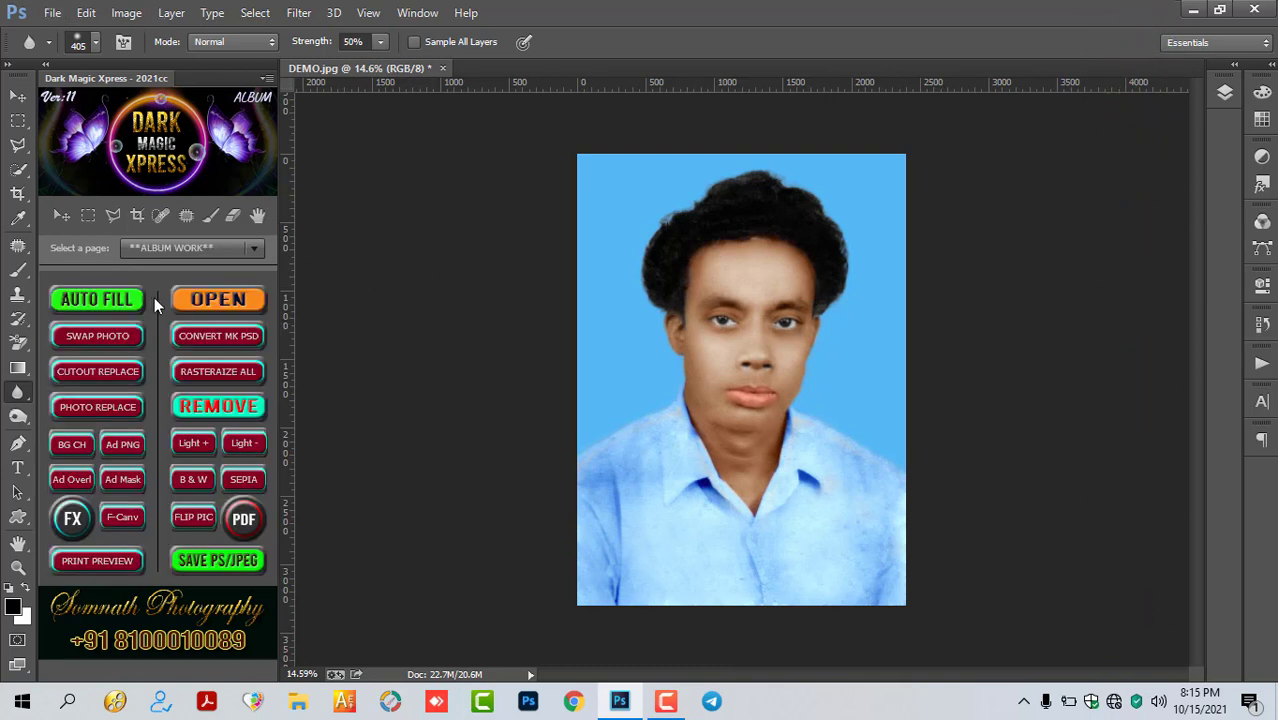
left_click(208, 246)
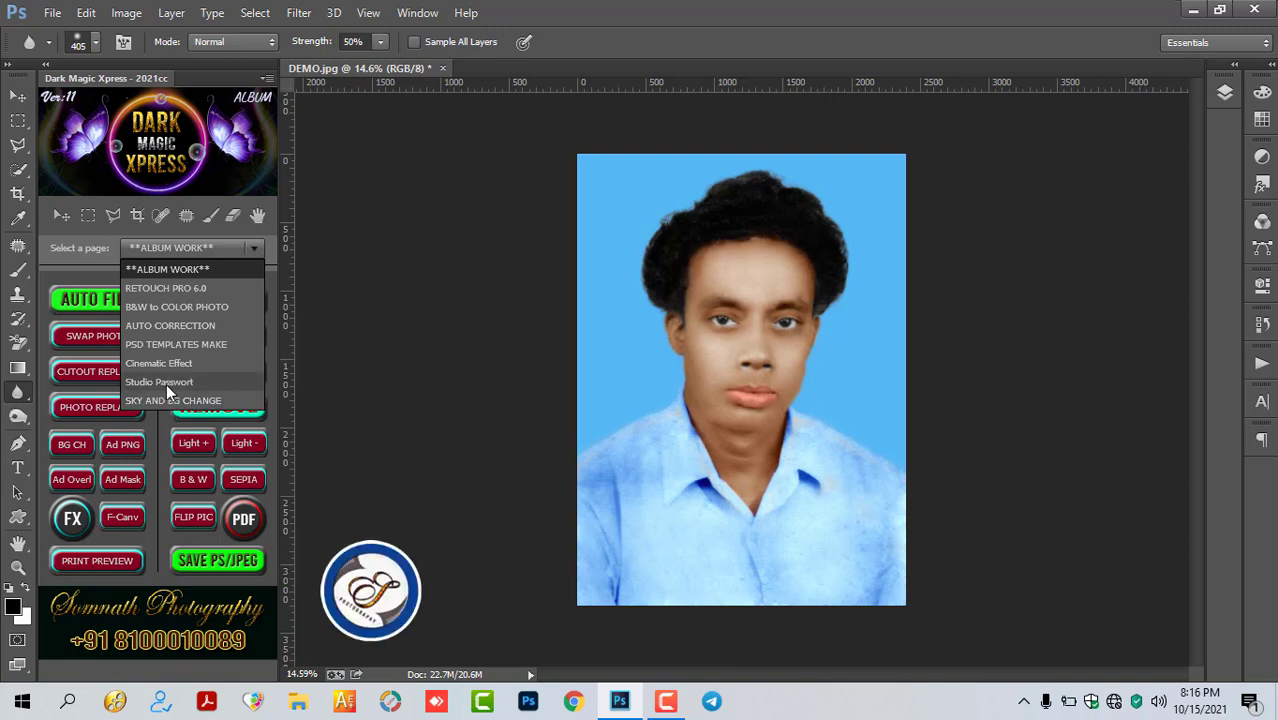
left_click(166, 382)
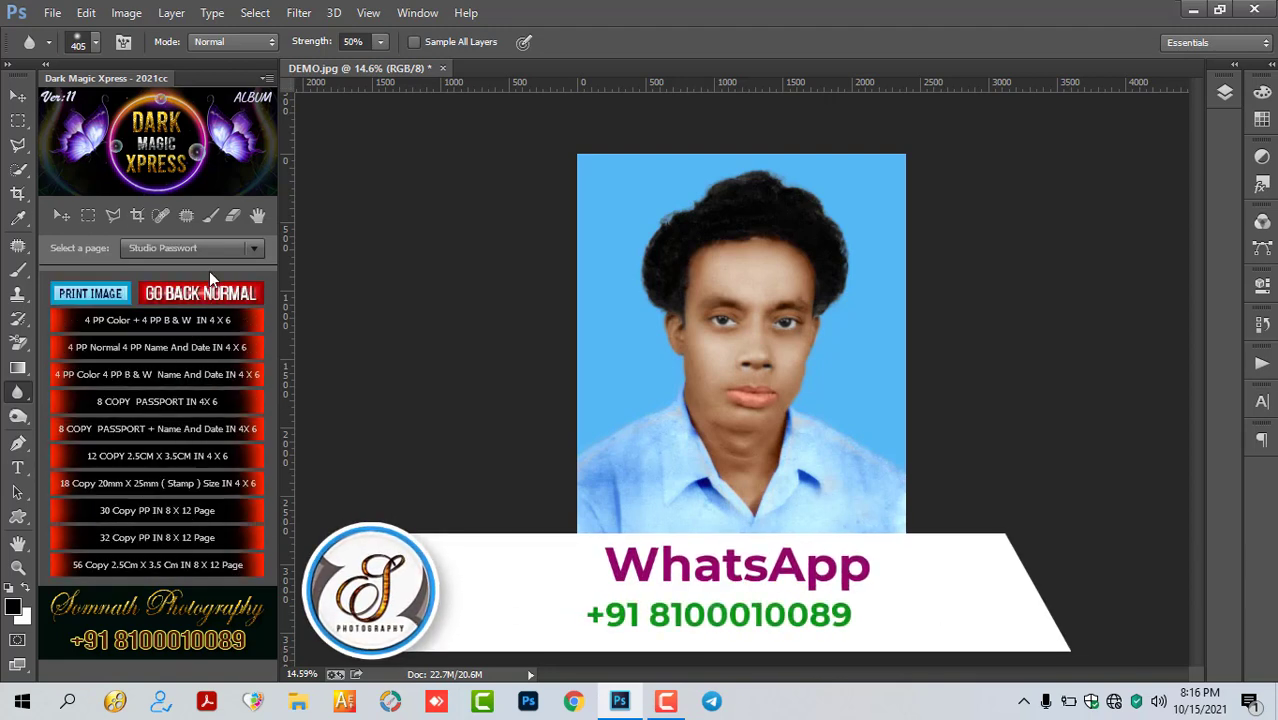
left_click(216, 250)
left_click(195, 268)
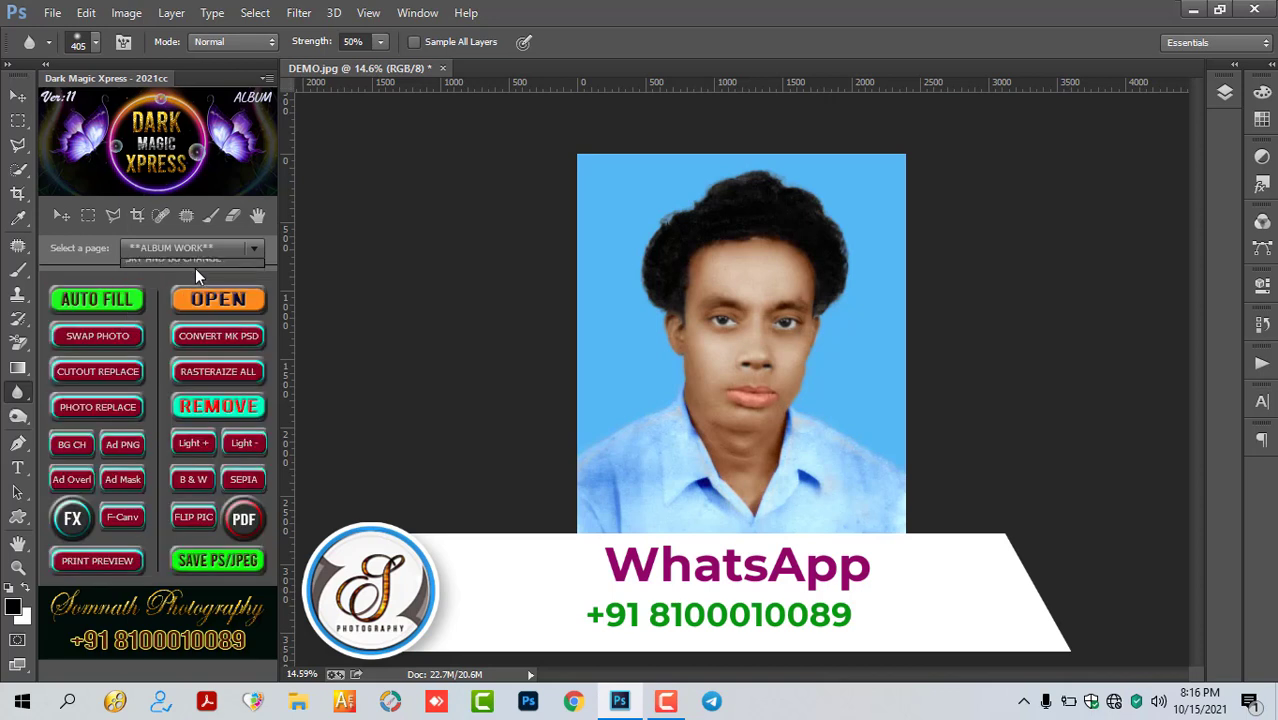